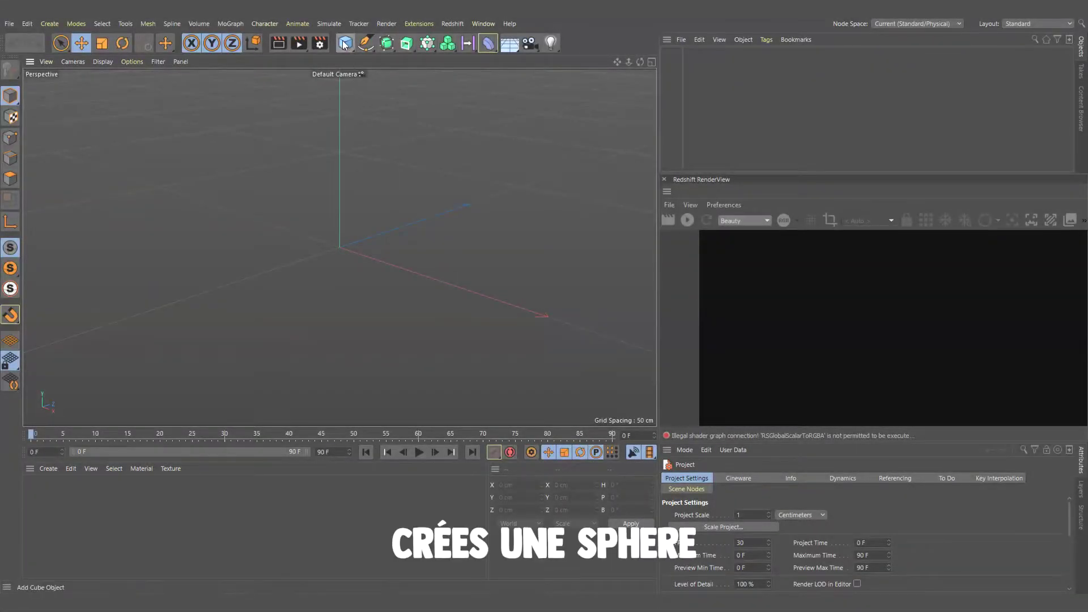
# Add a 128-segment sphere, show its wireframe lines, and start the Redshift IPR render.
pyautogui.click(345, 42)
pyautogui.click(553, 85)
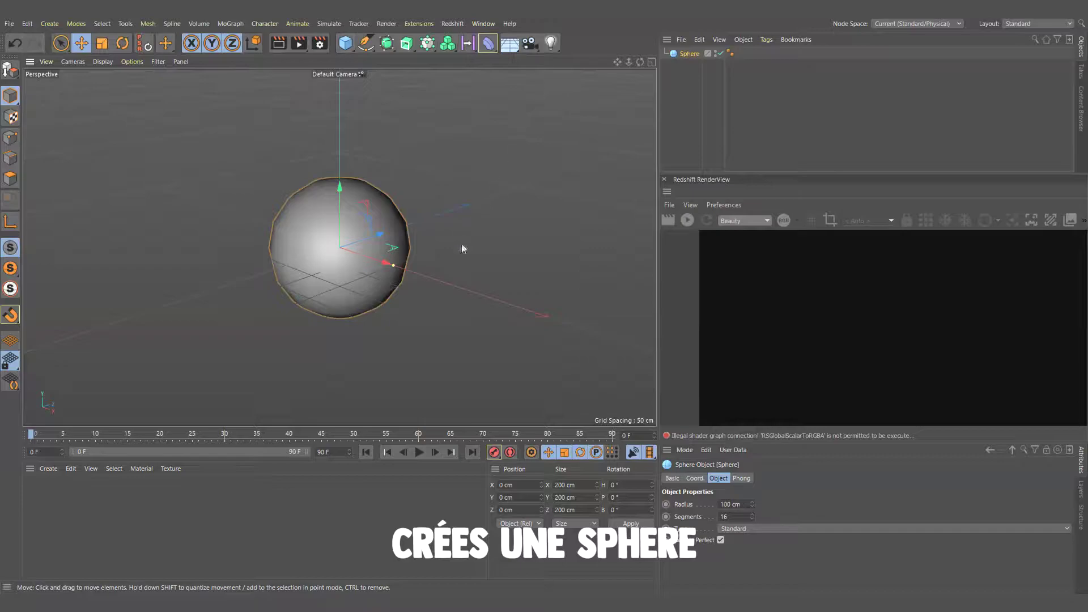
pyautogui.click(103, 61)
pyautogui.click(114, 87)
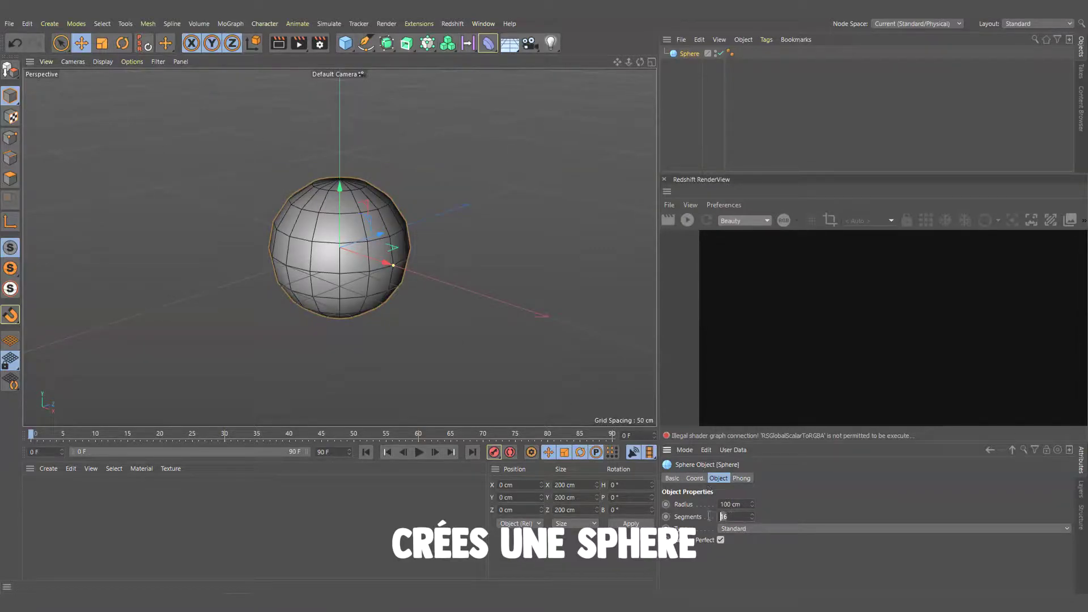
pyautogui.write('128')
pyautogui.press('Return')
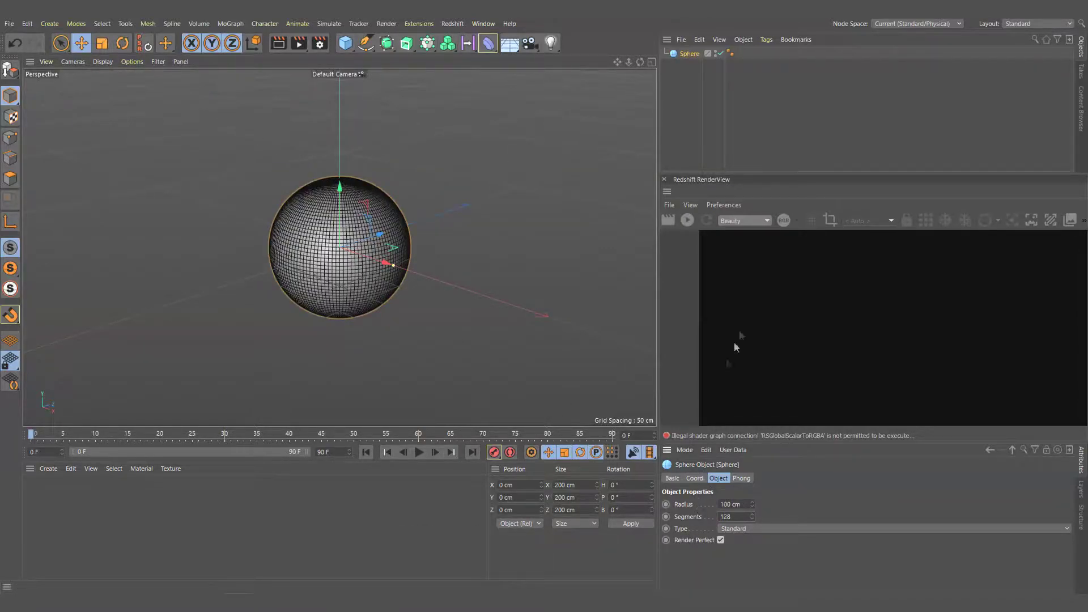
pyautogui.click(687, 221)
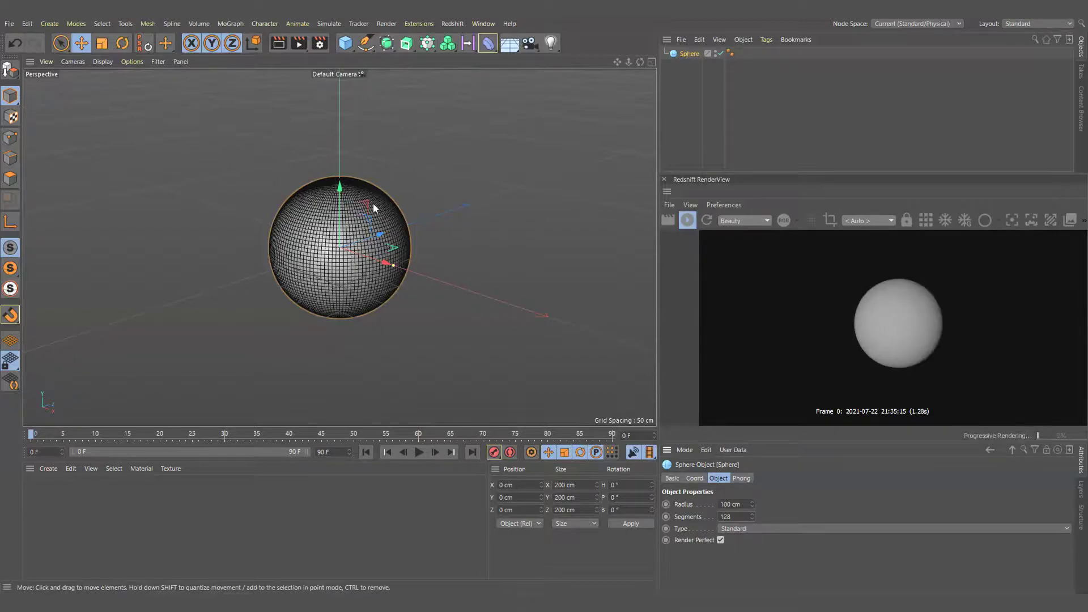
# Set both Redshift GI engines, primary and secondary, to Brute Force.
pyautogui.click(319, 43)
pyautogui.click(392, 113)
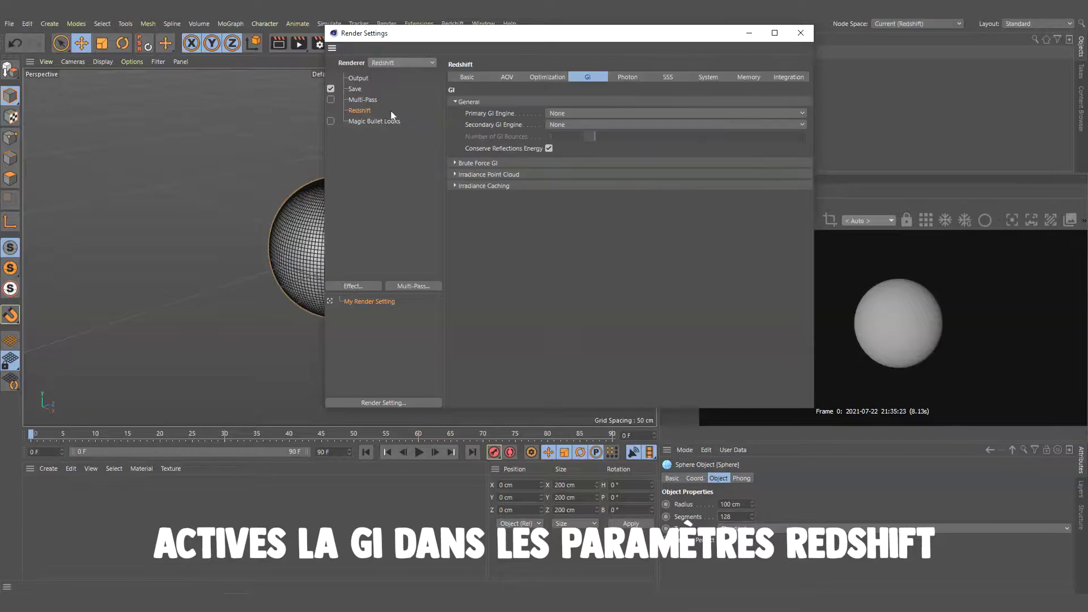
pyautogui.click(582, 113)
pyautogui.click(563, 136)
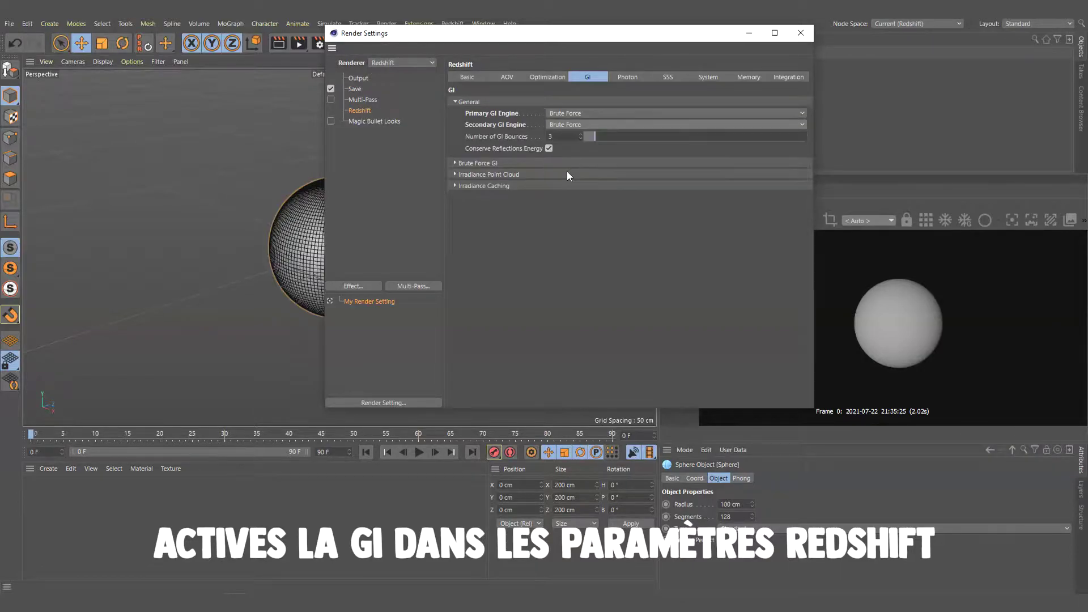
pyautogui.click(796, 37)
# Add a Redshift area light about -700 cm back on Z, shaped as a sphere.
pyautogui.click(452, 24)
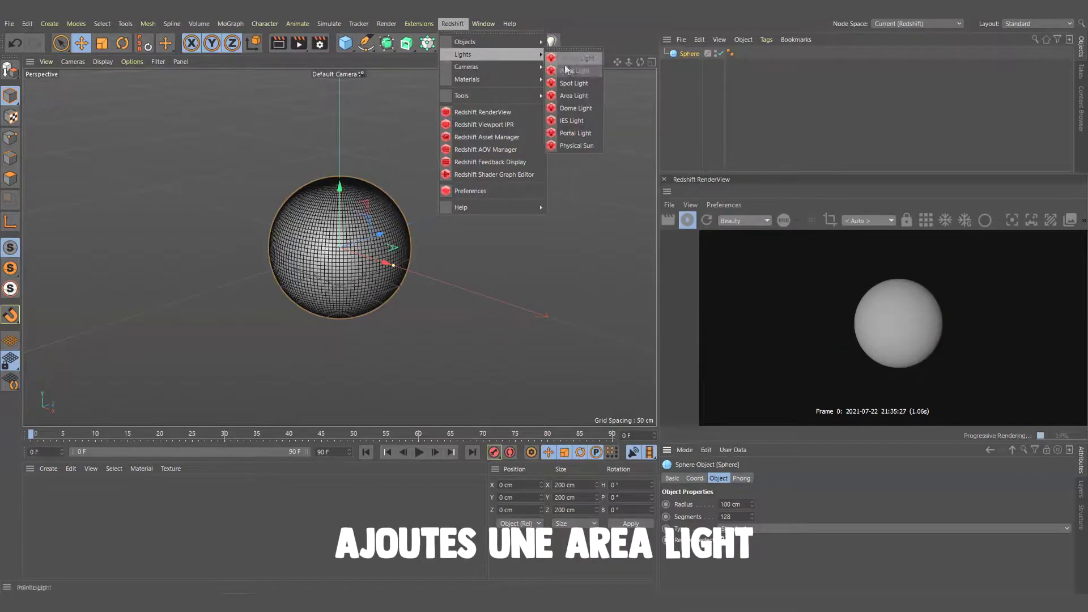
pyautogui.click(573, 95)
pyautogui.scroll(-2, 385, 210)
pyautogui.moveTo(374, 210); pyautogui.dragTo(152, 308)
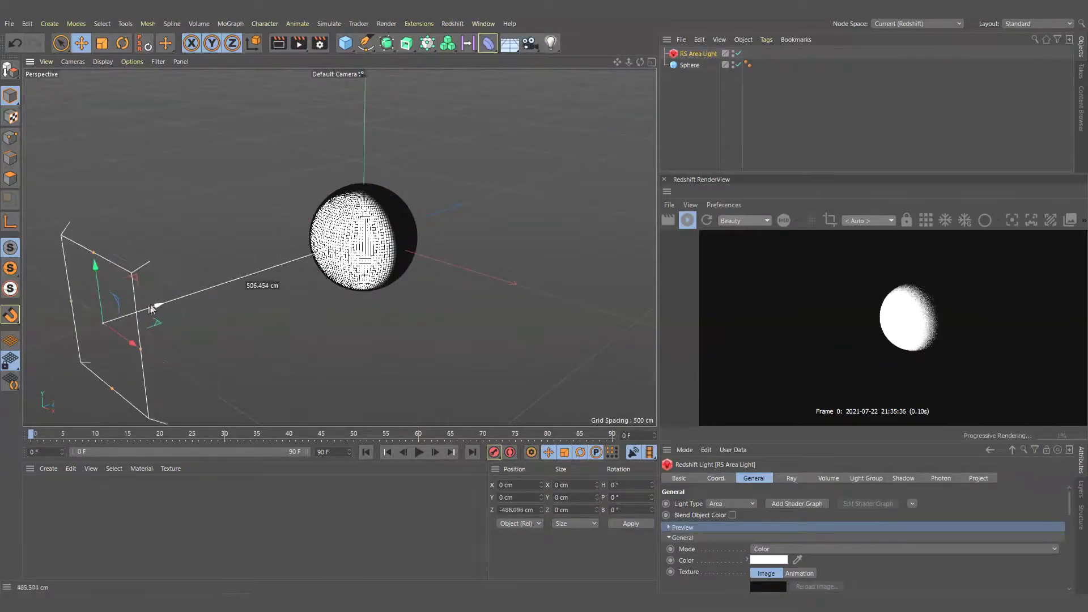
pyautogui.scroll(-1, 226, 272)
pyautogui.scroll(-1, 236, 274)
pyautogui.moveTo(236, 274); pyautogui.dragTo(160, 299)
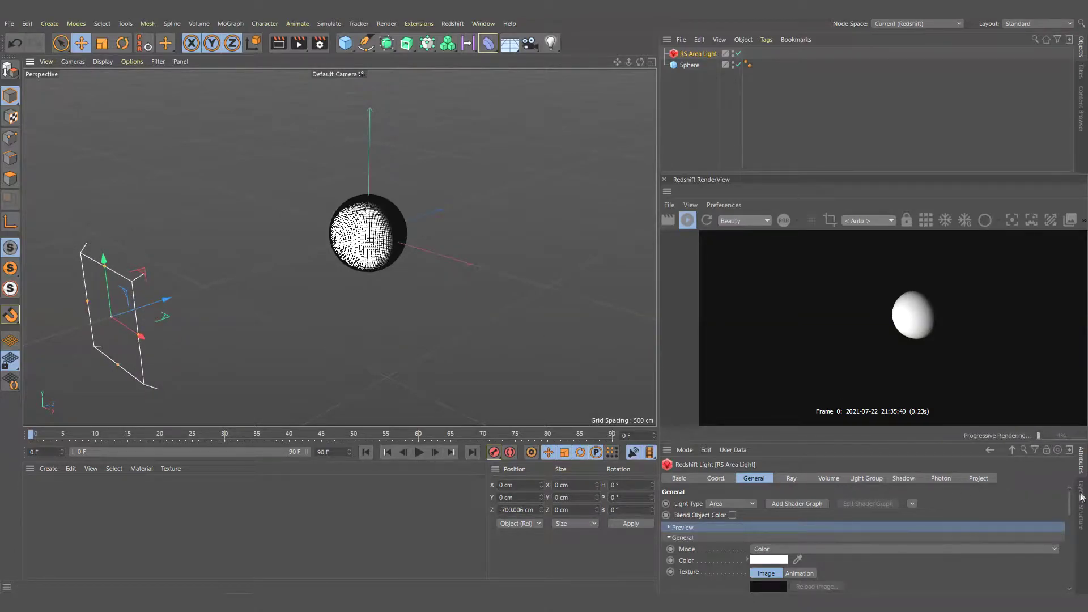
pyautogui.moveTo(1071, 503); pyautogui.dragTo(1078, 563)
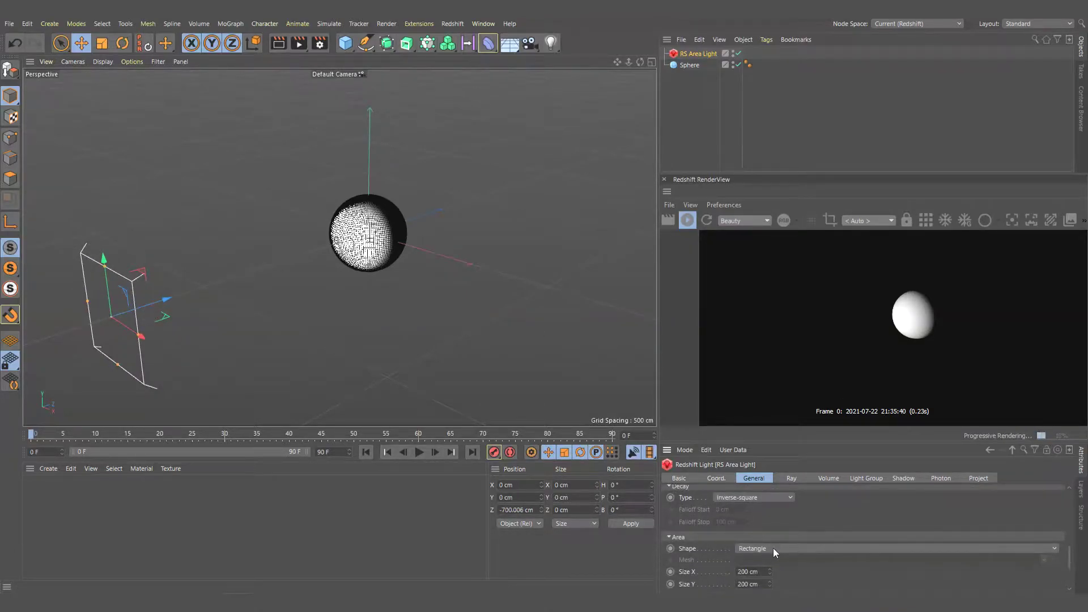
pyautogui.click(775, 547)
pyautogui.click(753, 511)
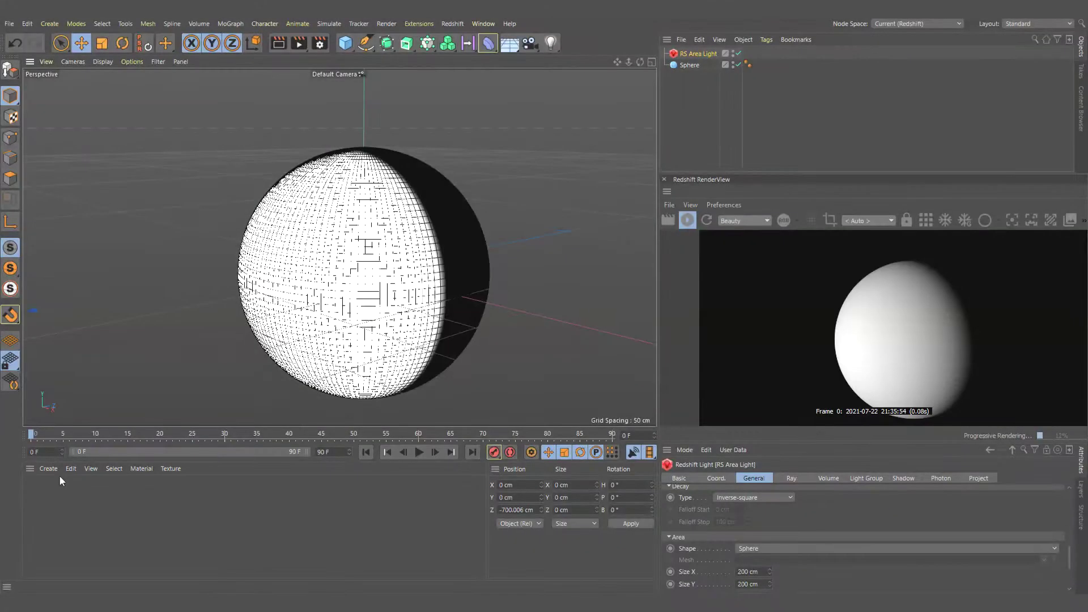
# Create a new Redshift material and apply it to the sphere.
pyautogui.click(57, 470)
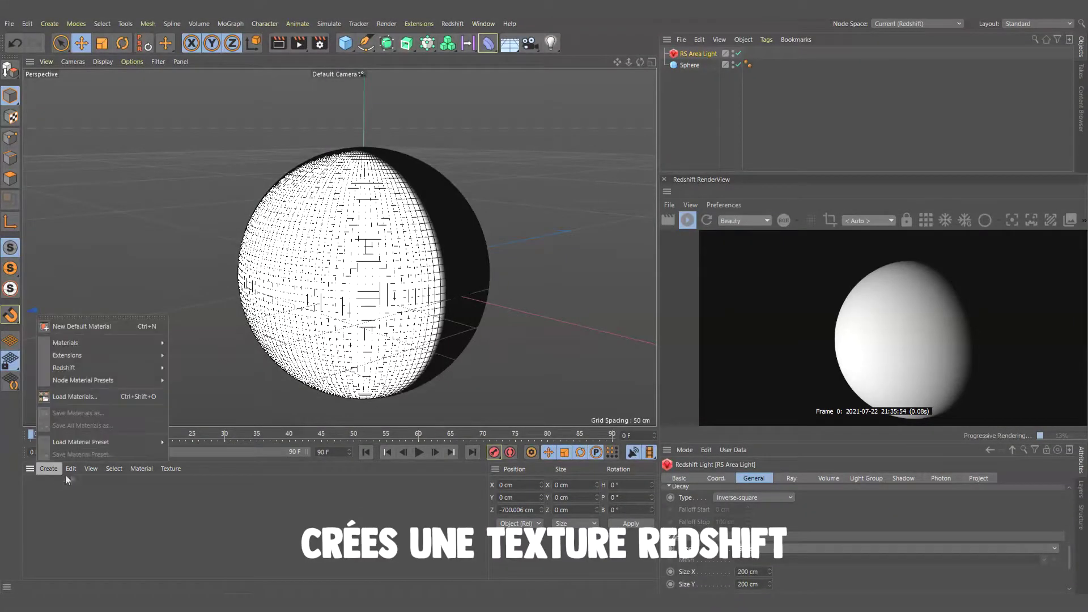
pyautogui.moveTo(184, 367)
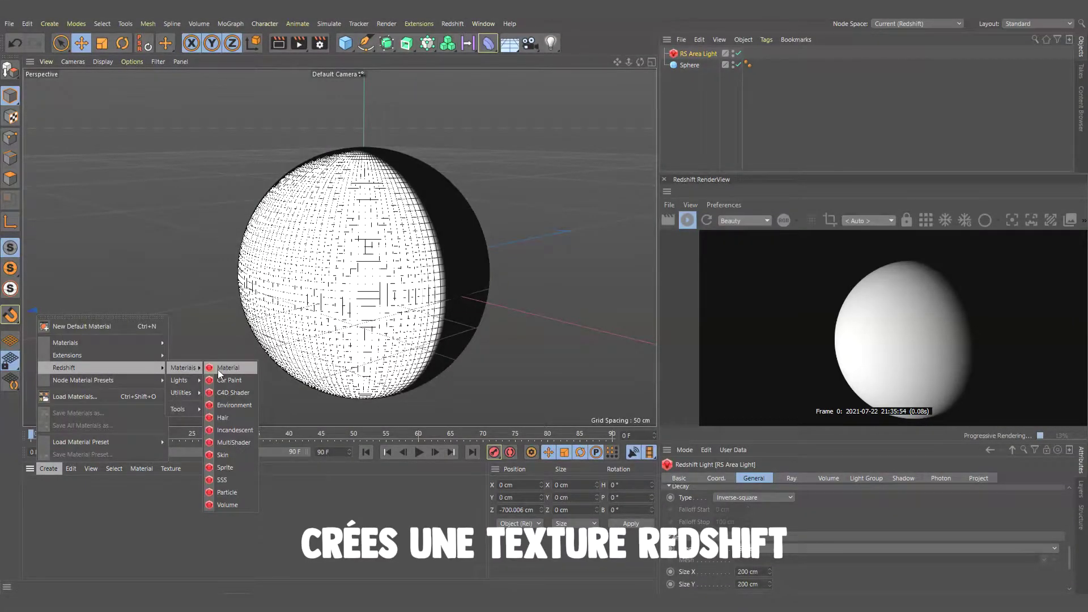
pyautogui.click(227, 367)
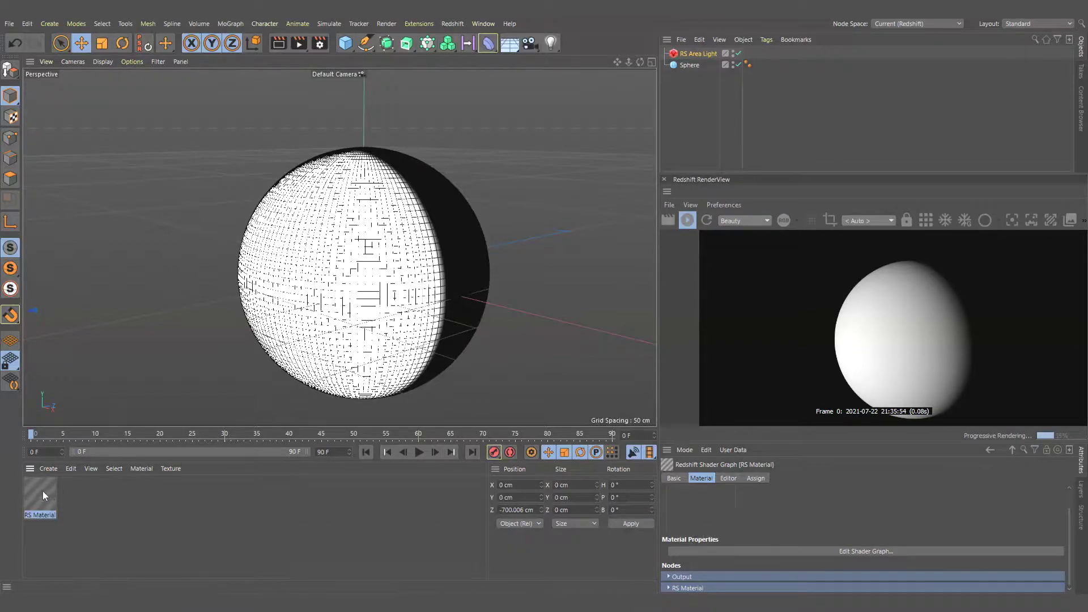
pyautogui.moveTo(689, 65); pyautogui.dragTo(689, 66)
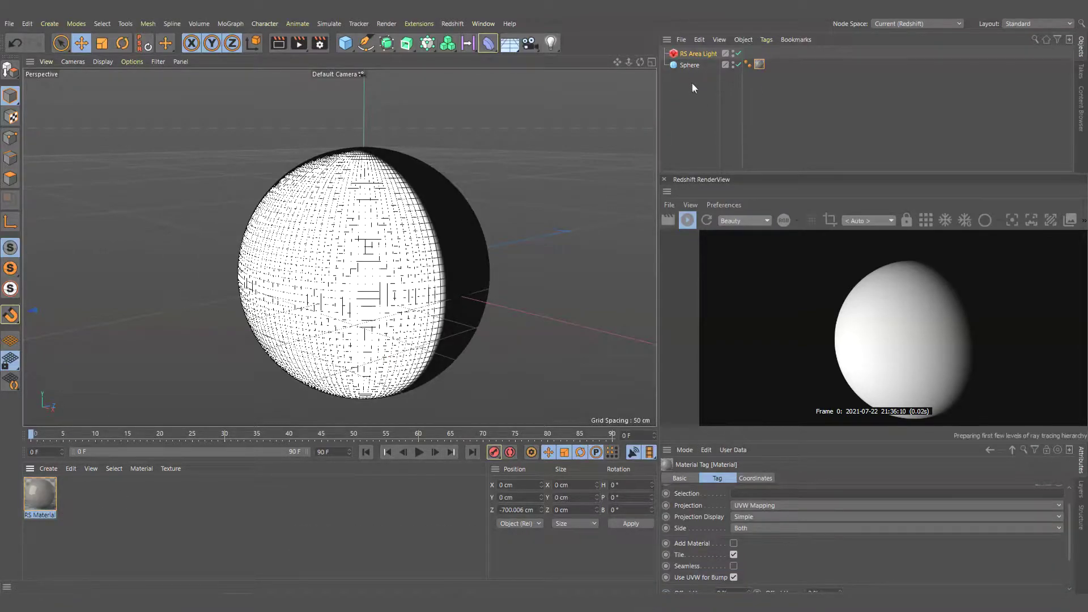
# Rename both the sphere and its material to 'Terre'.
pyautogui.click(693, 66)
pyautogui.doubleClick(692, 67)
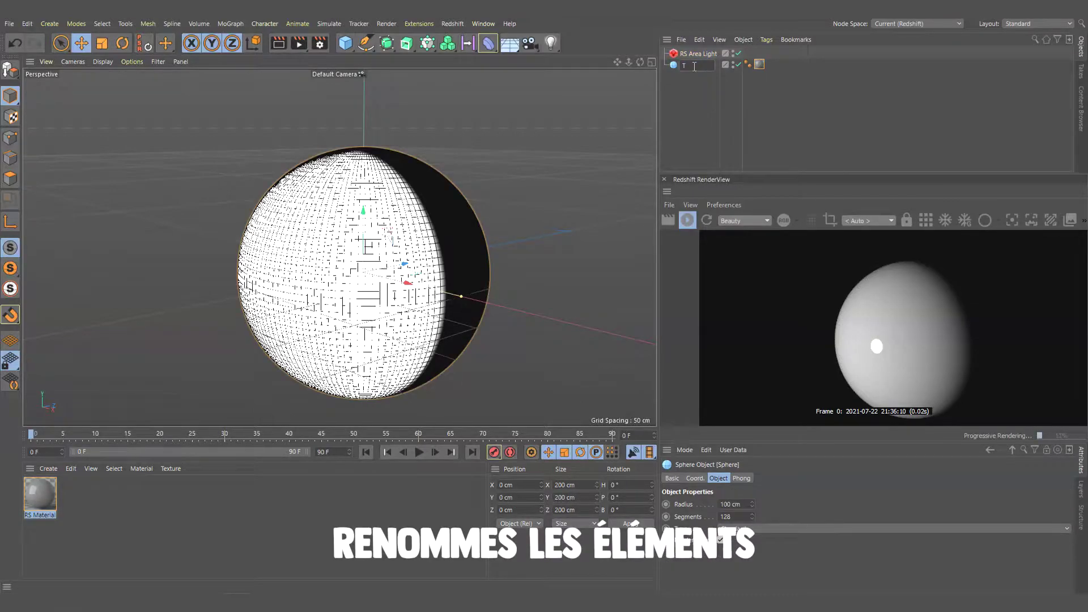
pyautogui.write('erre')
pyautogui.press('Return')
pyautogui.doubleClick(43, 515)
pyautogui.write('e')
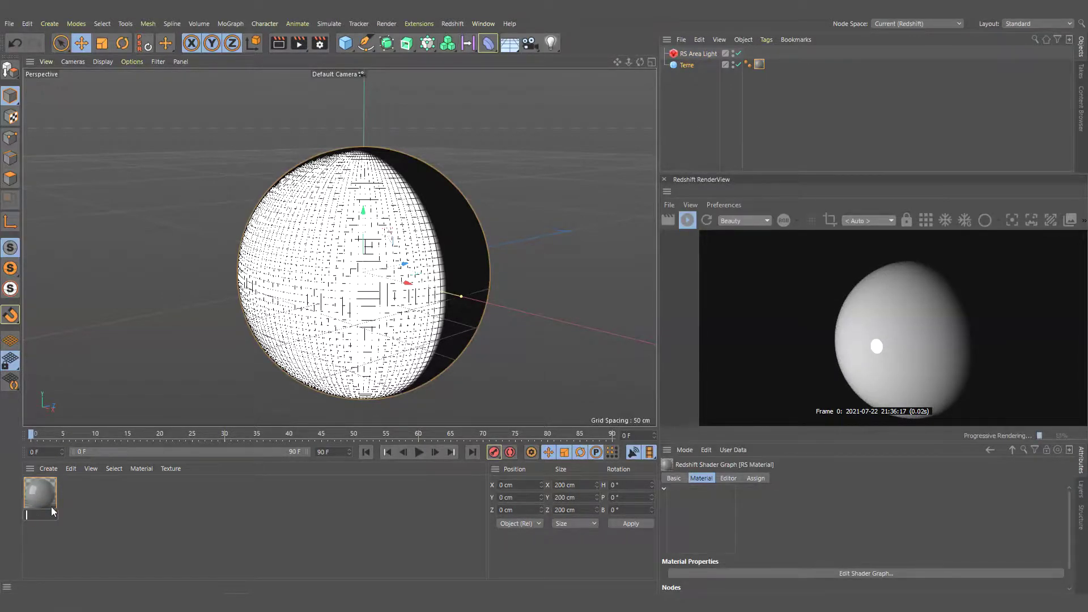
pyautogui.write('Terre')
pyautogui.press('Return')
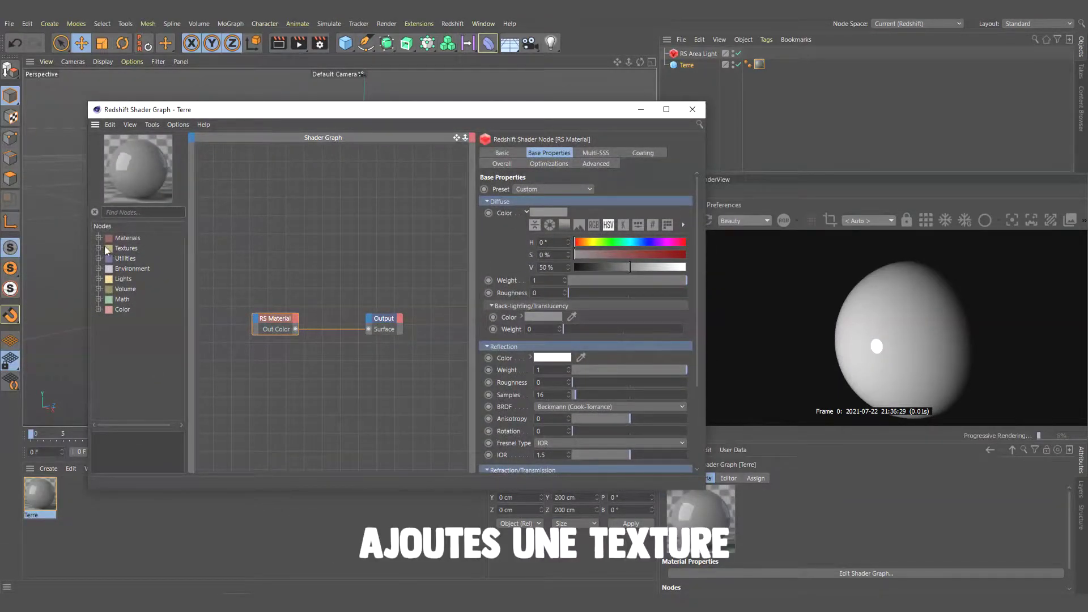
# Add a texture node with earth albedo.jpg feeding the material's Diffuse Color.
pyautogui.doubleClick(120, 248)
pyautogui.moveTo(151, 327); pyautogui.dragTo(238, 264)
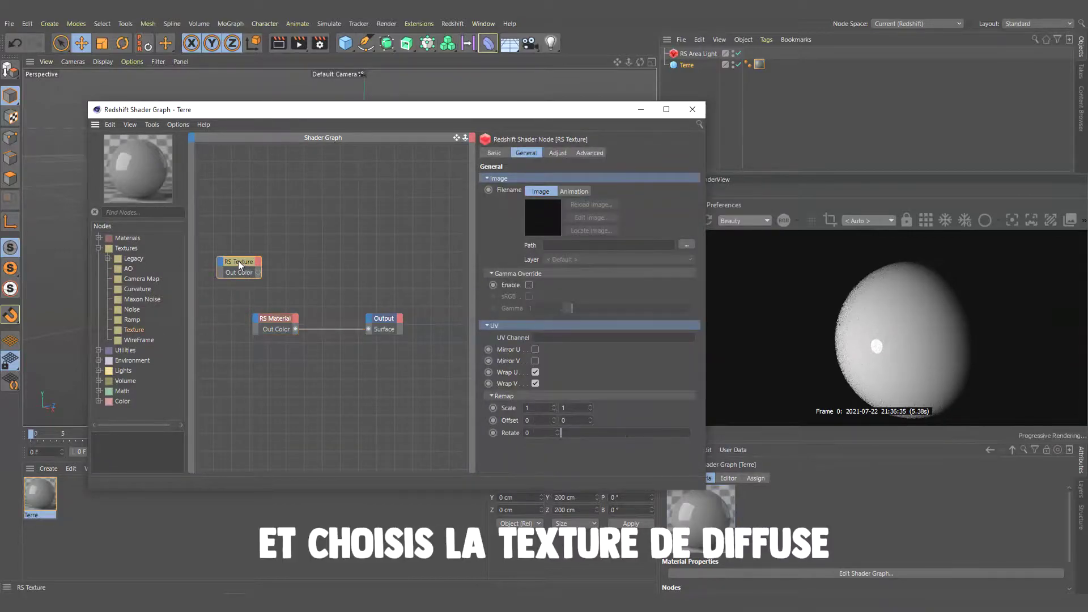
pyautogui.click(687, 245)
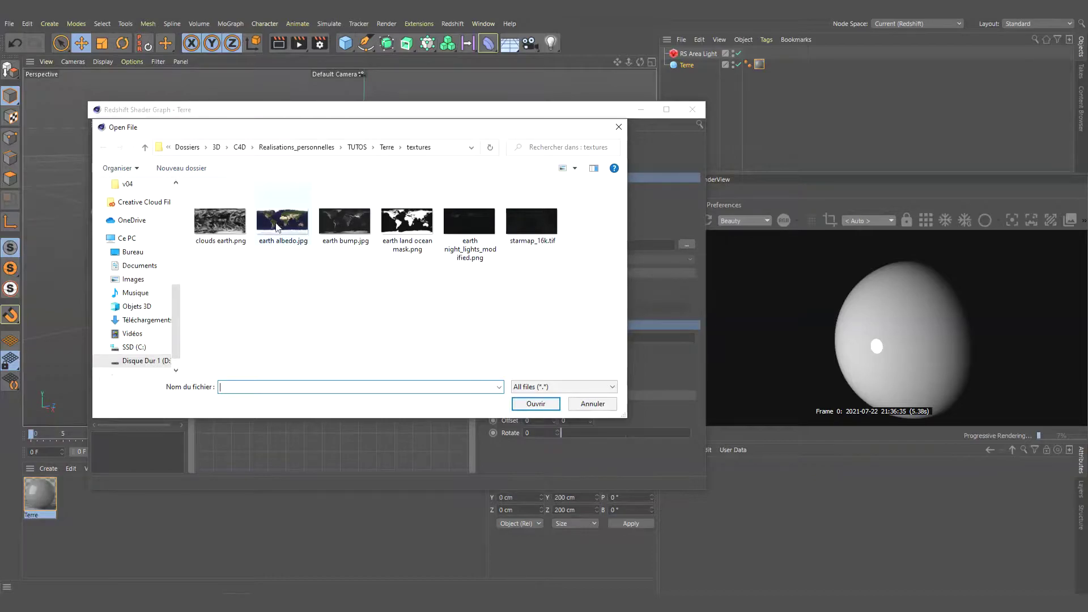
pyautogui.click(277, 228)
pyautogui.click(533, 405)
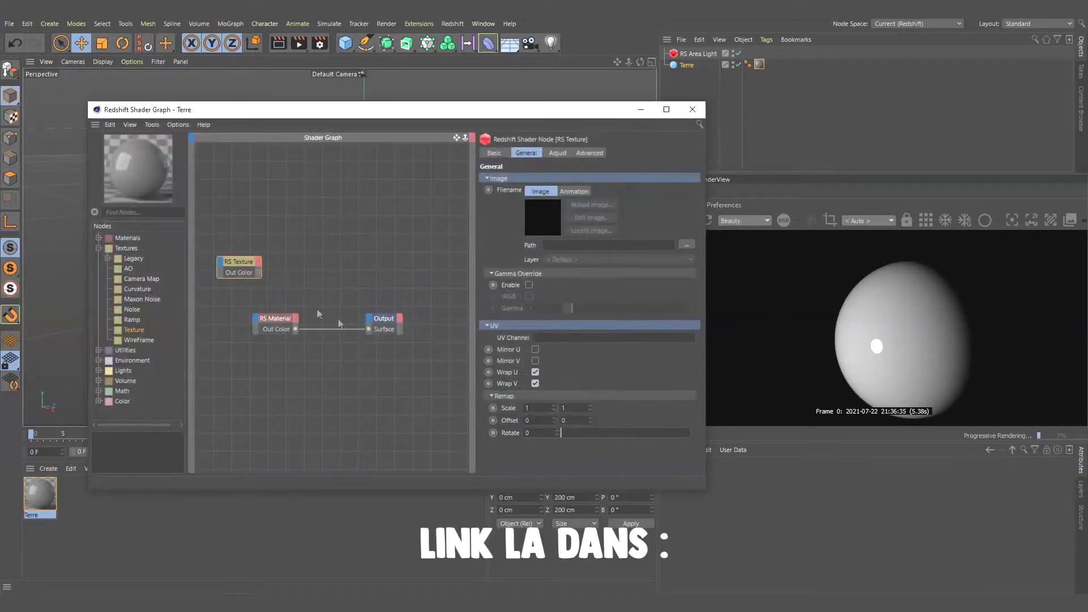
pyautogui.click(257, 320)
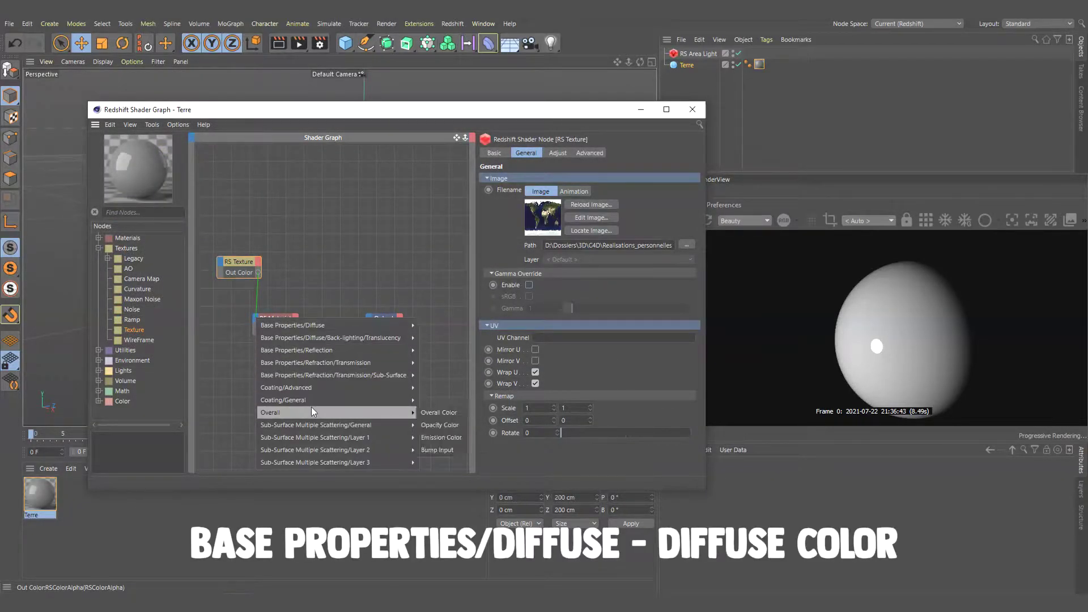
pyautogui.click(437, 326)
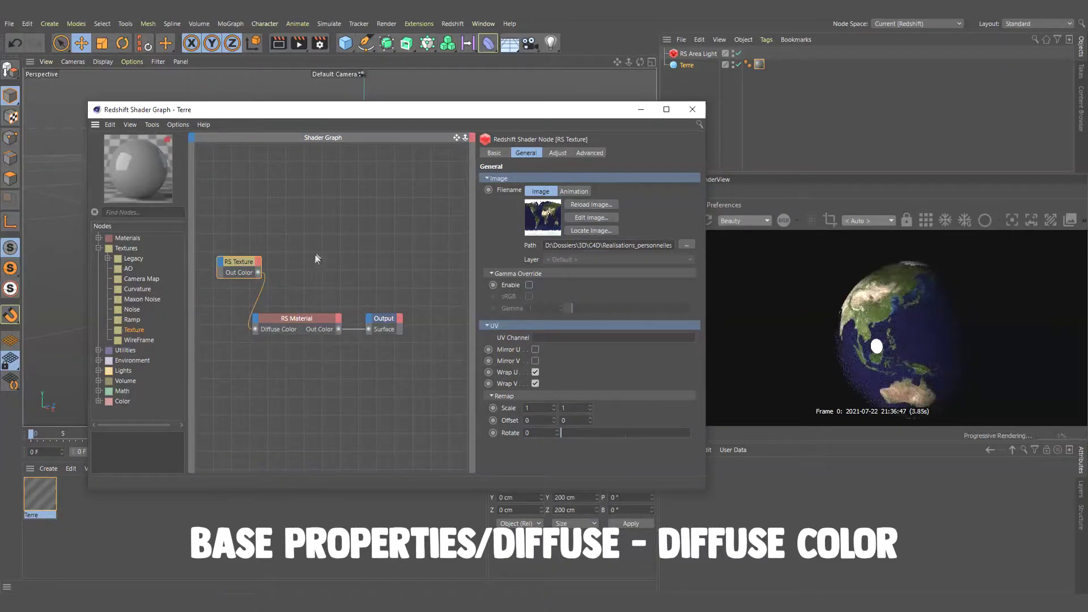
# Set diffuse roughness 0.5, reflection roughness 1 and reflection weight 0.15.
pyautogui.click(271, 312)
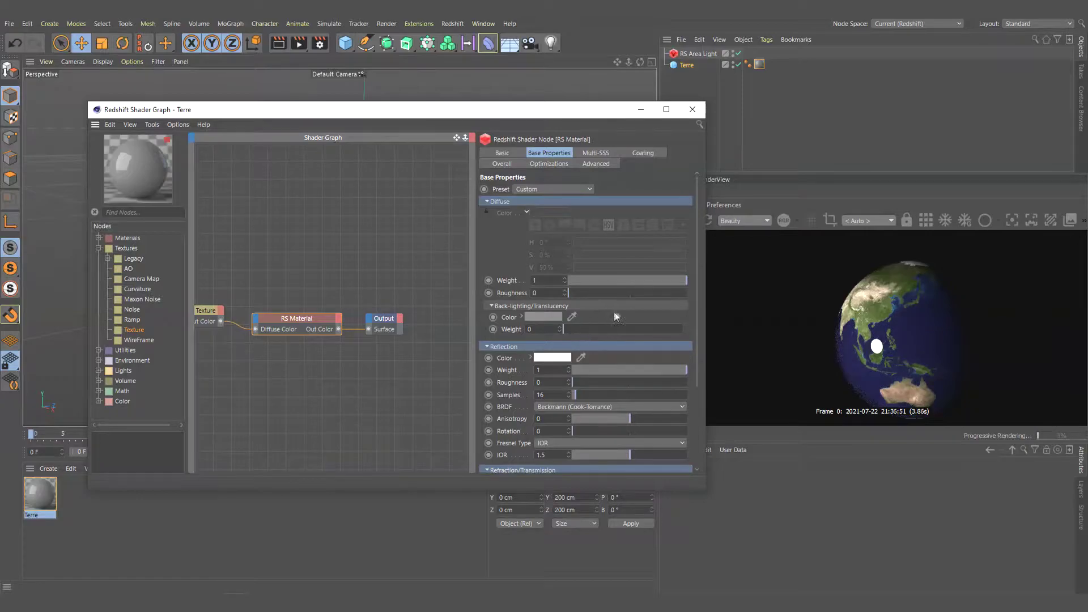
pyautogui.click(627, 293)
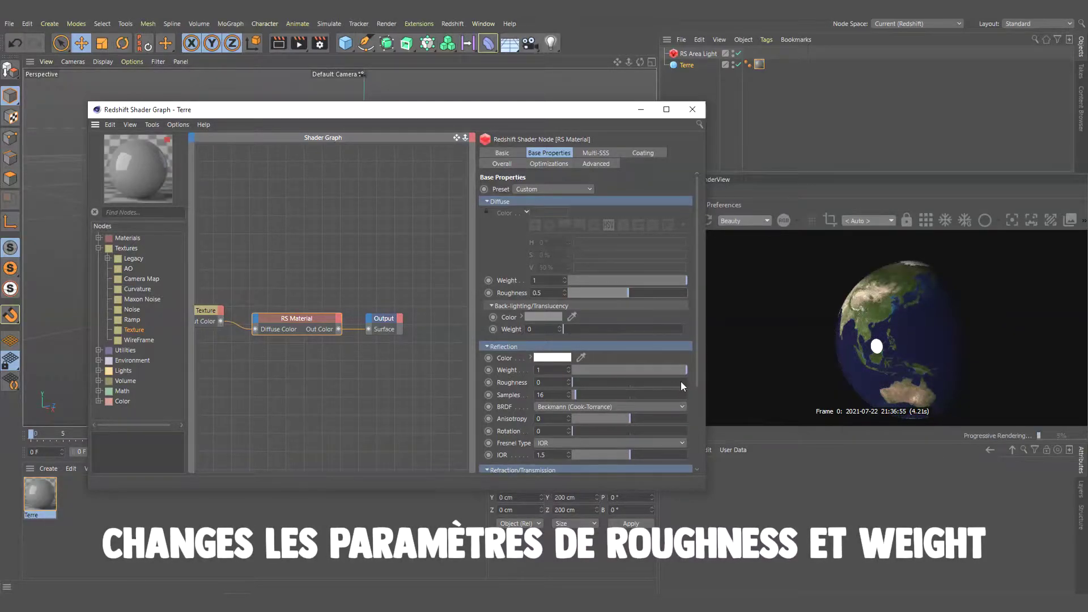
pyautogui.moveTo(681, 382); pyautogui.dragTo(692, 383)
pyautogui.click(609, 369)
pyautogui.moveTo(610, 369)
pyautogui.mouseDown()
pyautogui.moveTo(567, 370)
pyautogui.moveTo(590, 369)
pyautogui.mouseUp()
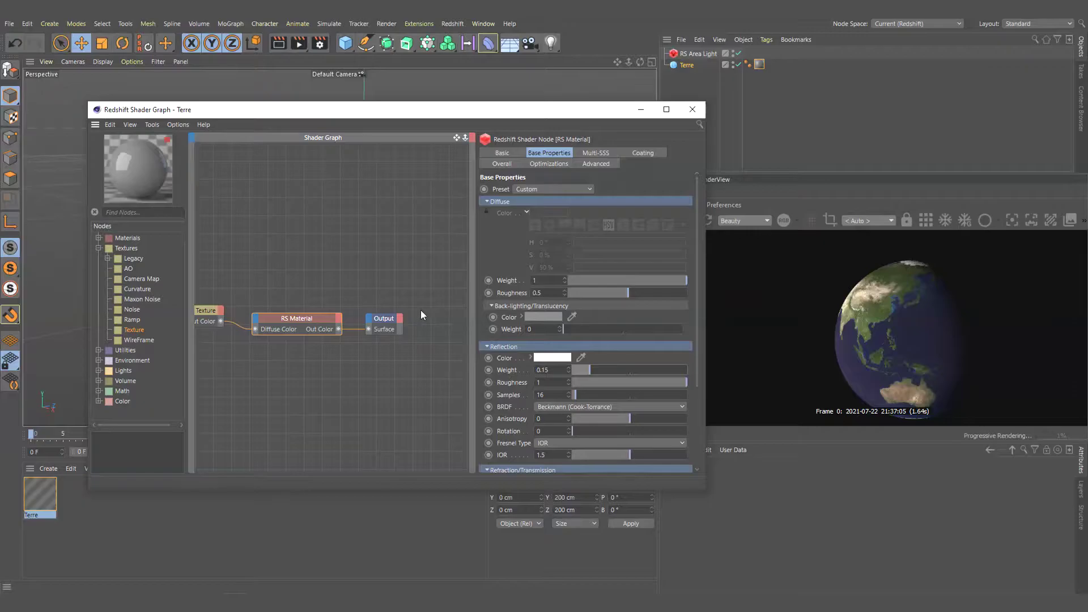
pyautogui.click(692, 109)
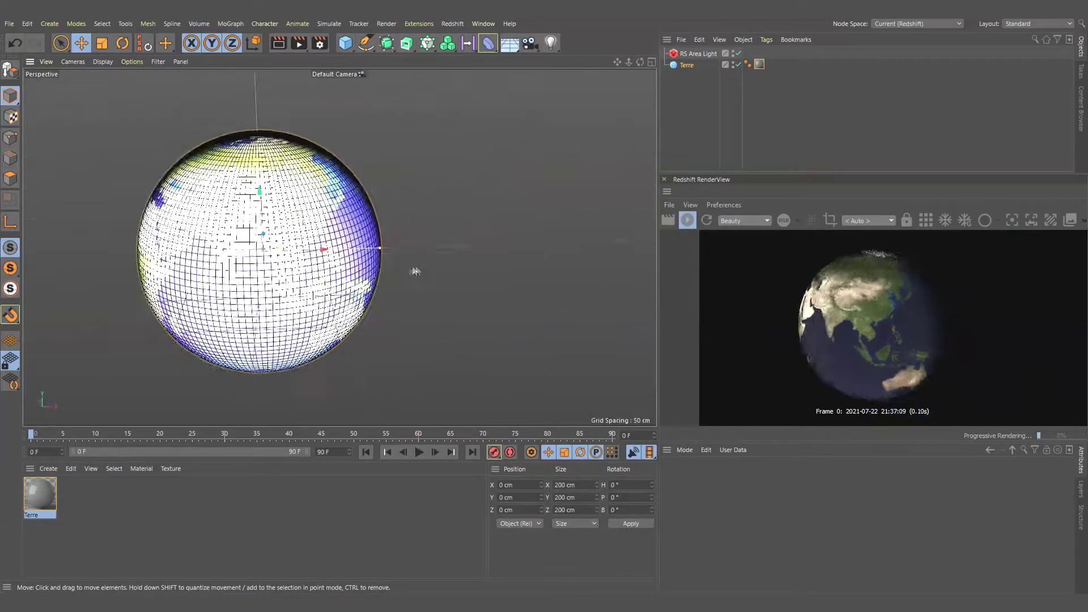
# Zoom in on the globe, reopen the Terre shader graph, and move its nodes up-left.
pyautogui.moveTo(415, 271)
pyautogui.keyDown('alt'); pyautogui.mouseDown()
pyautogui.moveTo(308, 272)
pyautogui.moveTo(199, 247)
pyautogui.moveTo(397, 284)
pyautogui.mouseUp(); pyautogui.keyUp('alt')
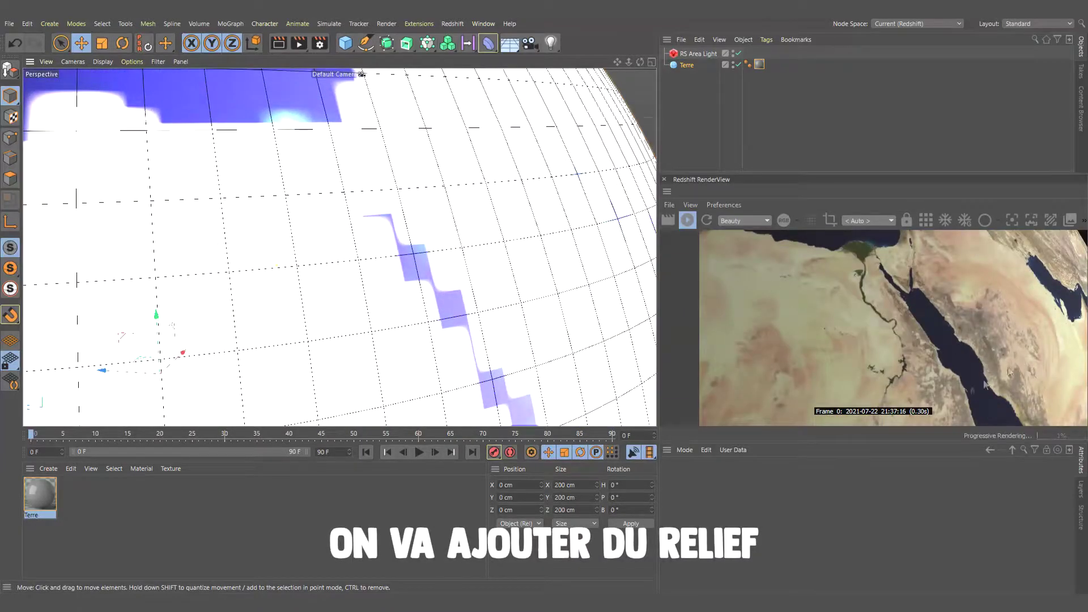
pyautogui.doubleClick(37, 492)
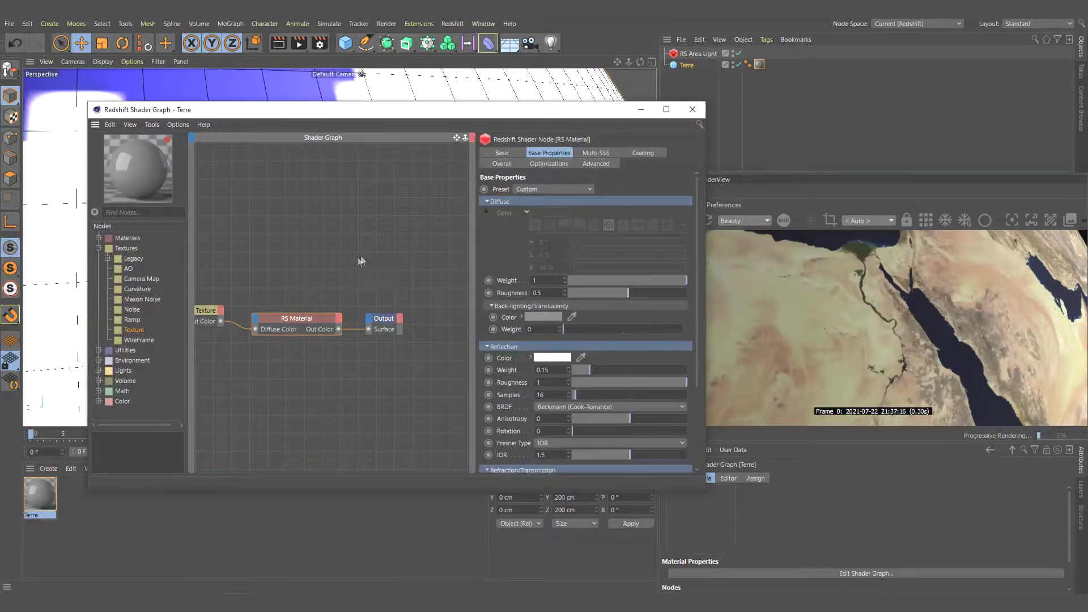
pyautogui.click(666, 110)
pyautogui.moveTo(541, 267); pyautogui.dragTo(253, 350)
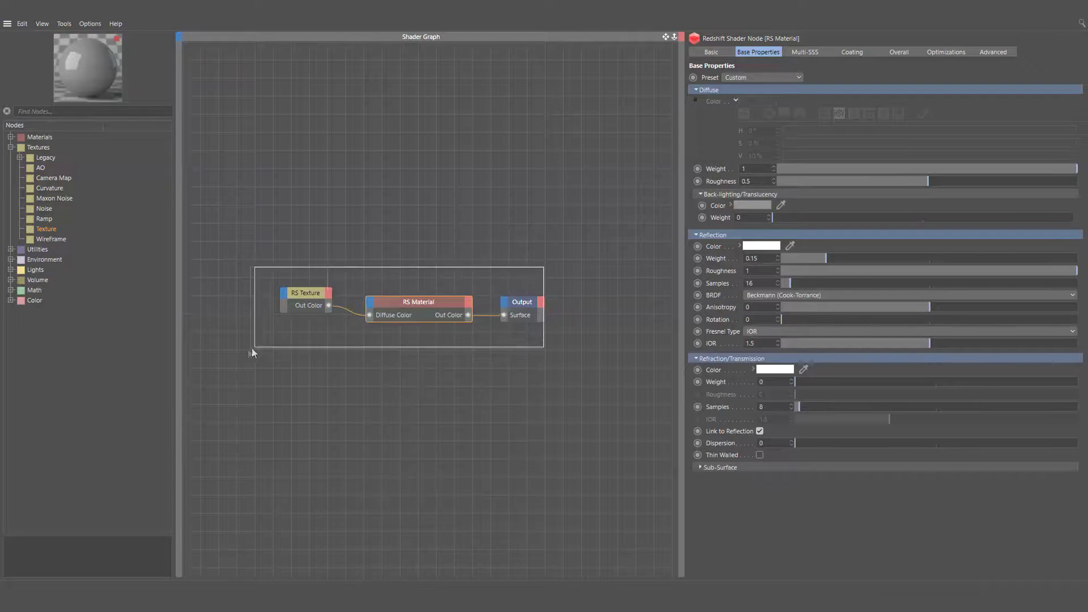
pyautogui.moveTo(432, 218); pyautogui.dragTo(305, 301)
pyautogui.moveTo(404, 254); pyautogui.dragTo(356, 226)
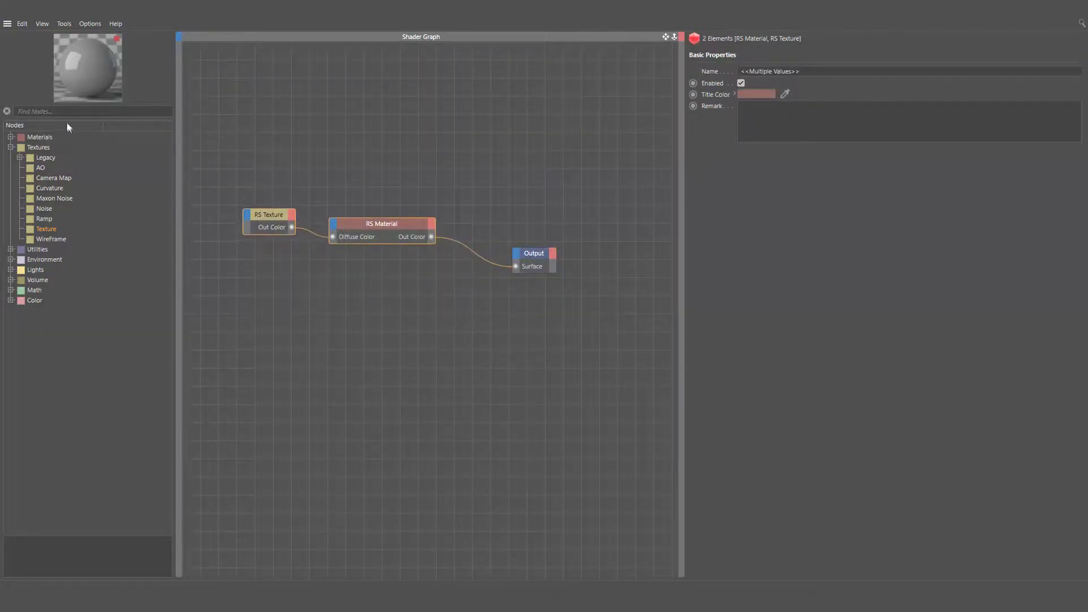
# Add an RS Bump Map node and a copied texture loaded with earth bump.jpg.
pyautogui.write('bump')
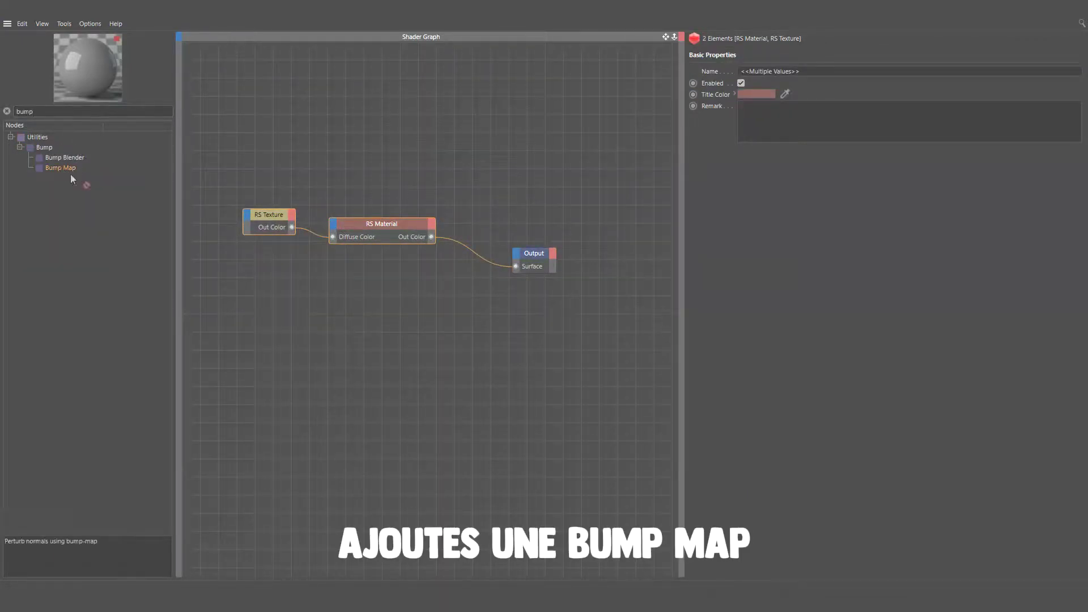
pyautogui.moveTo(60, 168)
pyautogui.mouseDown()
pyautogui.moveTo(313, 296)
pyautogui.moveTo(354, 284)
pyautogui.mouseUp()
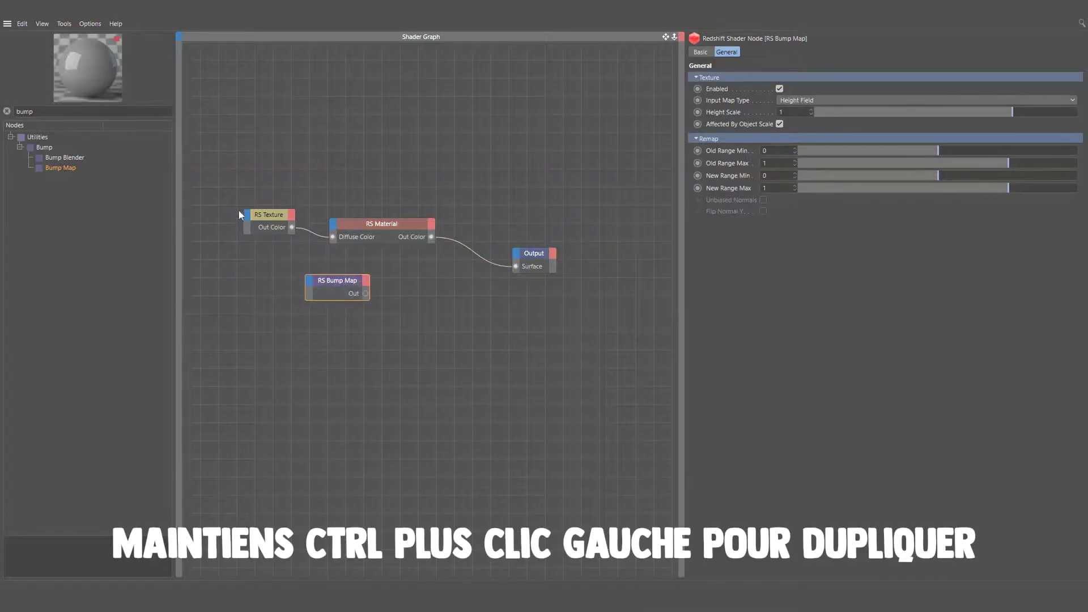
pyautogui.click(269, 216)
pyautogui.click(1069, 143)
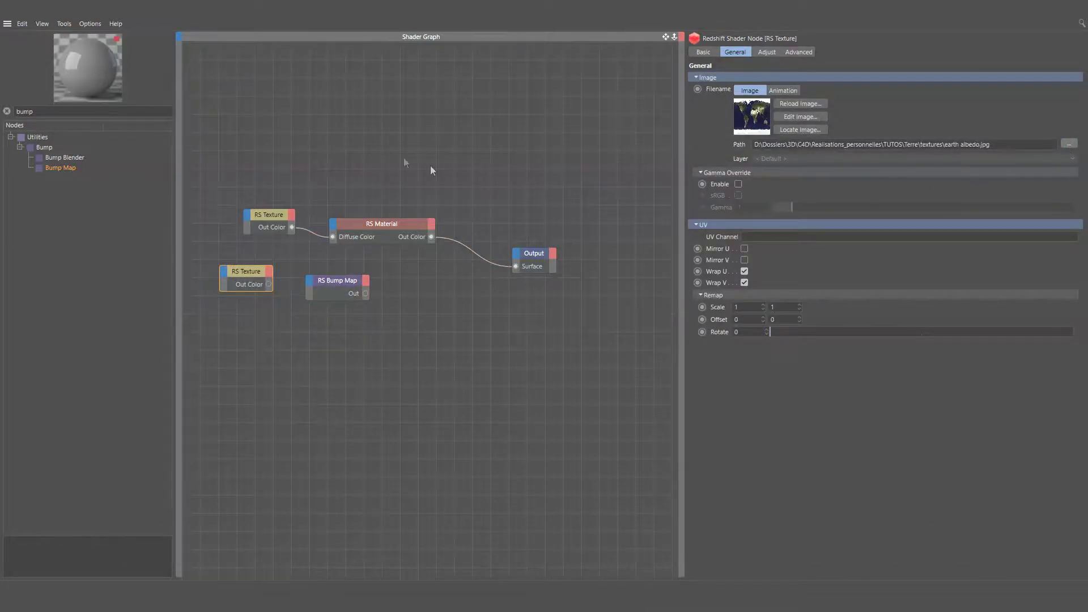
pyautogui.click(260, 119)
pyautogui.doubleClick(270, 145)
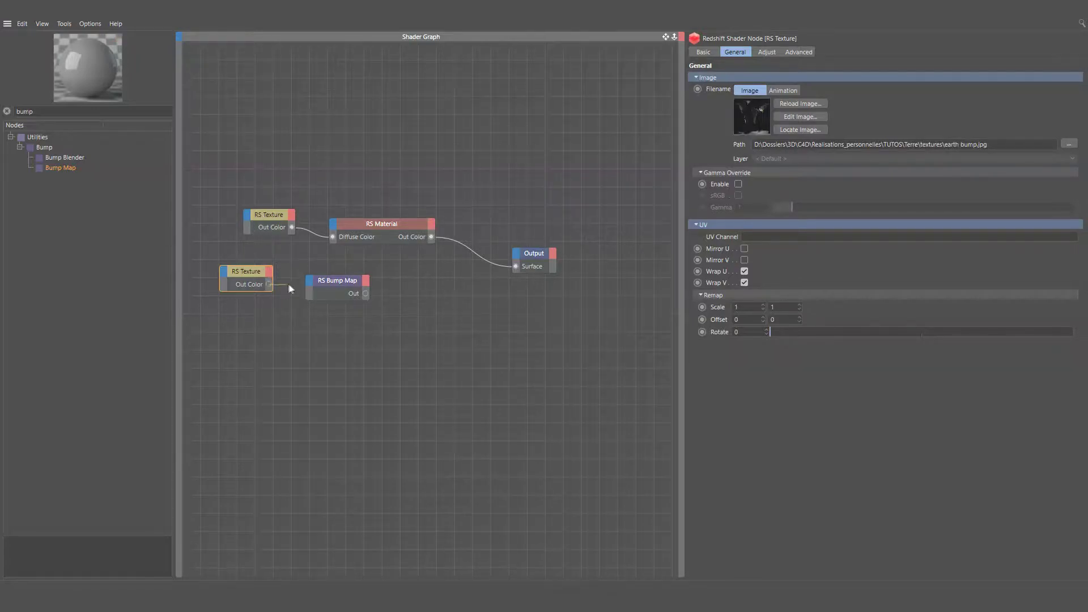
# Wire the bump texture into the Bump Map, and the Bump Map into Bump Input.
pyautogui.moveTo(288, 283); pyautogui.dragTo(308, 281)
pyautogui.click(325, 298)
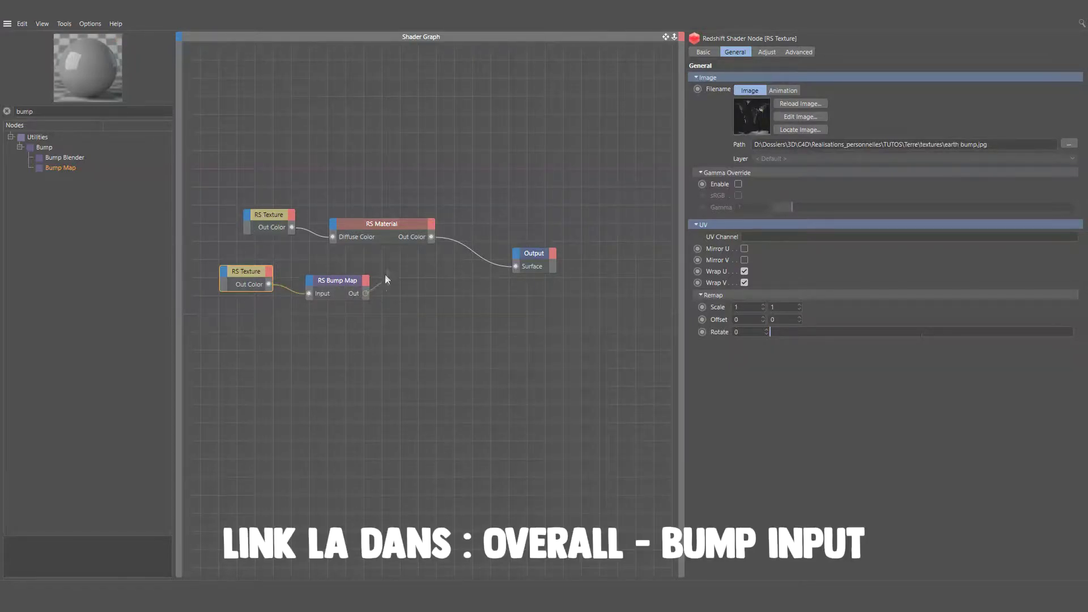
pyautogui.moveTo(386, 279); pyautogui.dragTo(332, 223)
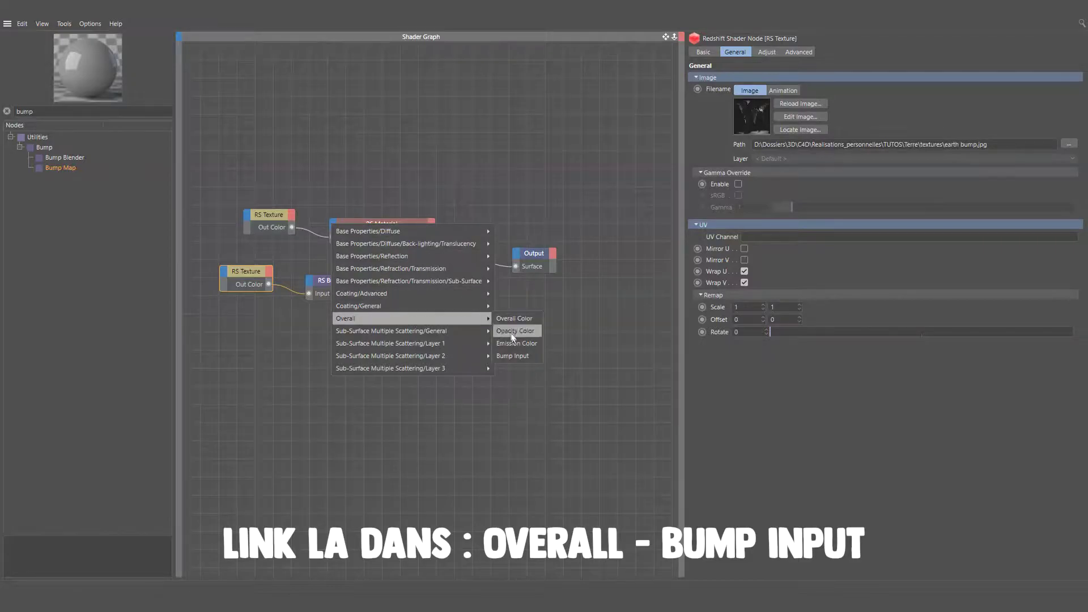
pyautogui.click(515, 353)
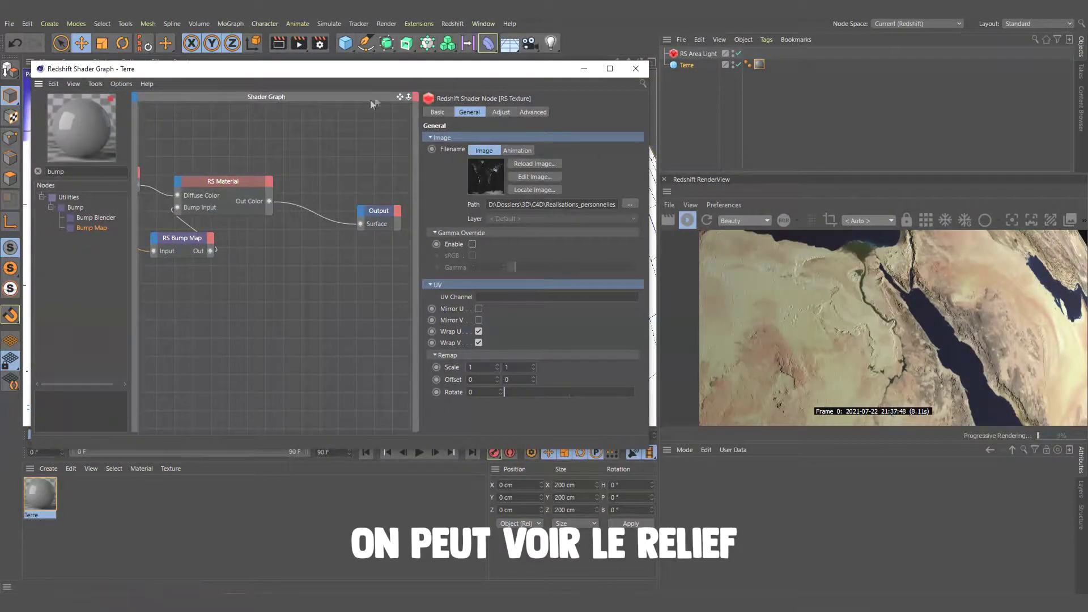
# Set the bump map's Height Scale to 0.604.
pyautogui.click(187, 238)
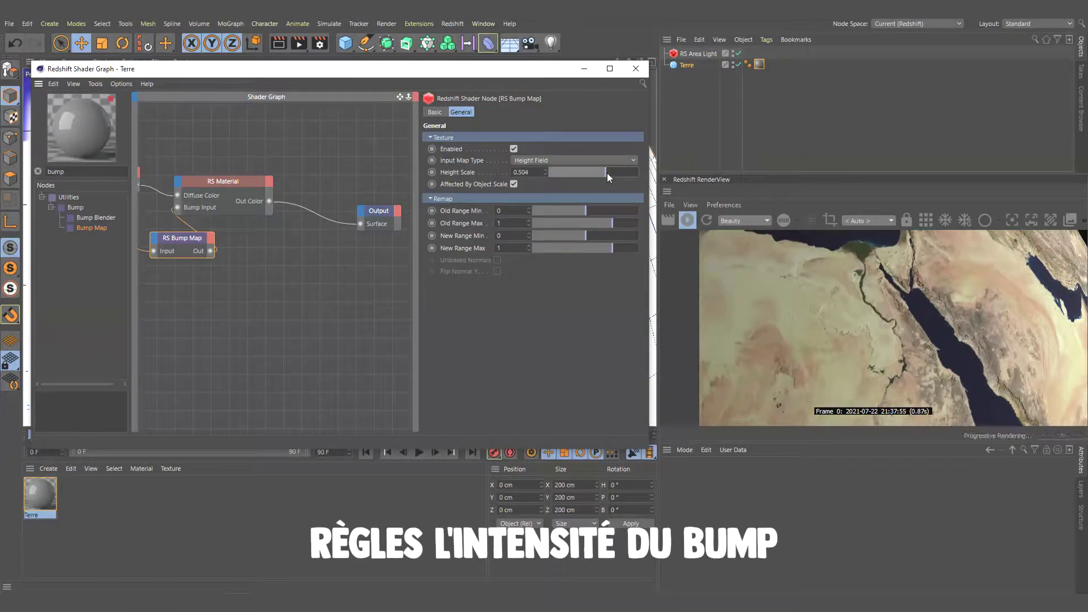
pyautogui.moveTo(607, 173); pyautogui.dragTo(607, 172)
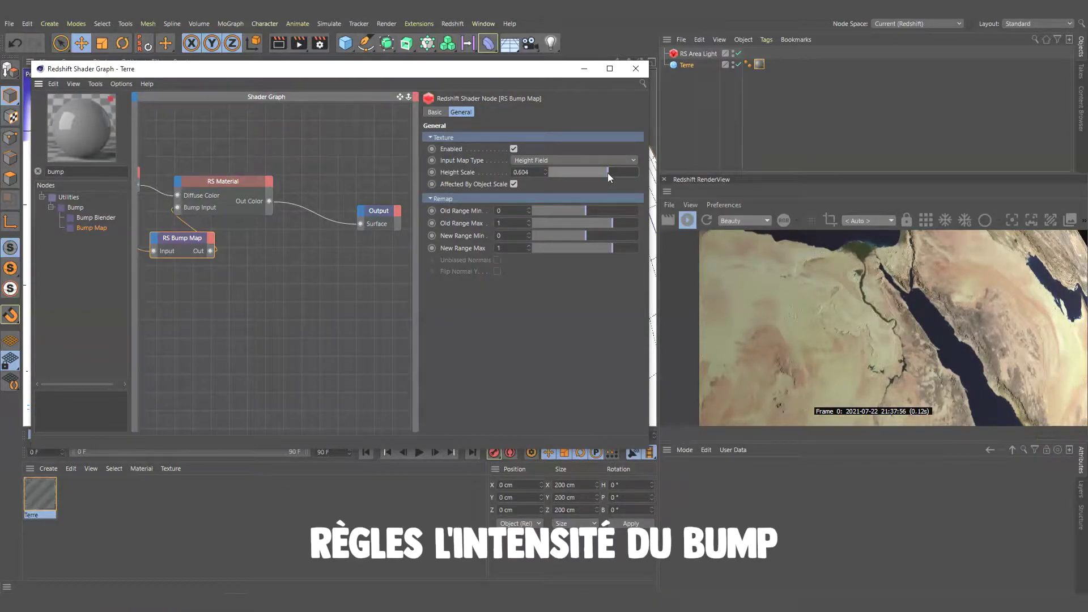
pyautogui.click(635, 70)
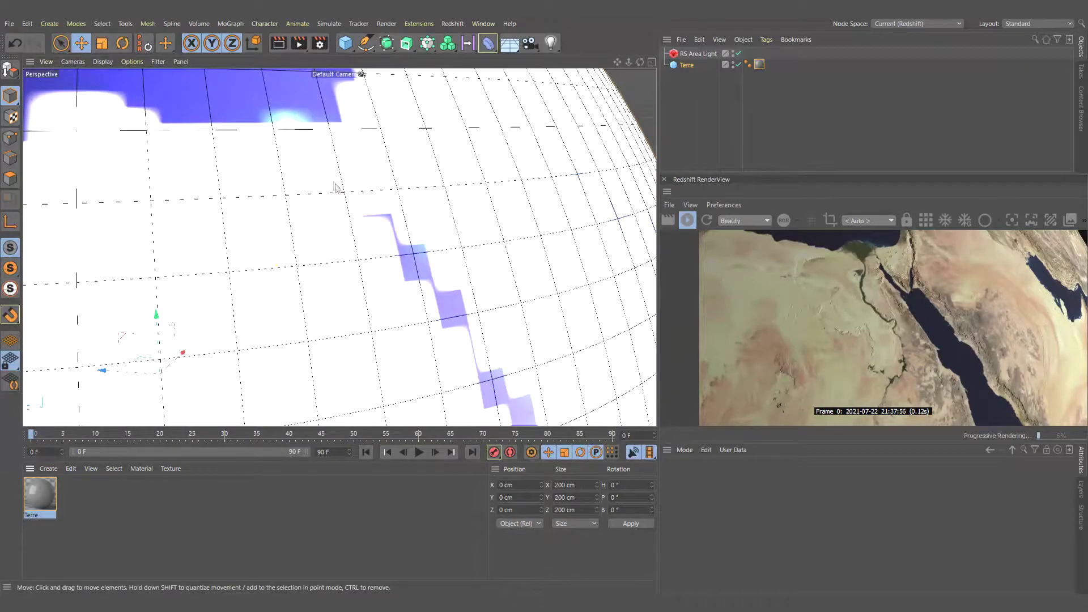
pyautogui.scroll(-5, 335, 187)
pyautogui.scroll(-3, 352, 170)
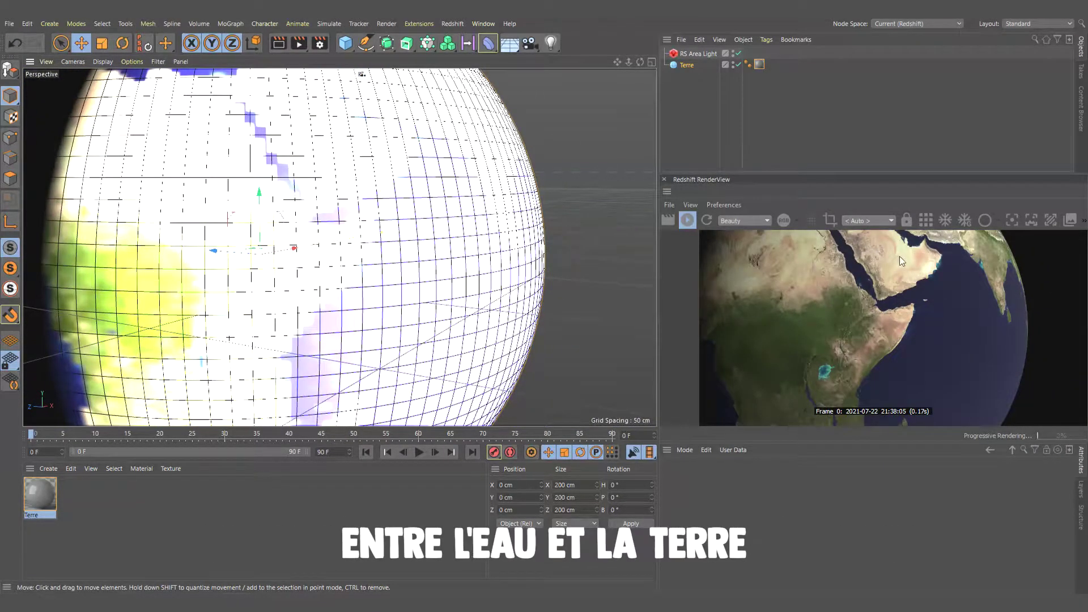
# Frame the reopened shader graph and place a copy of all four nodes below.
pyautogui.doubleClick(39, 494)
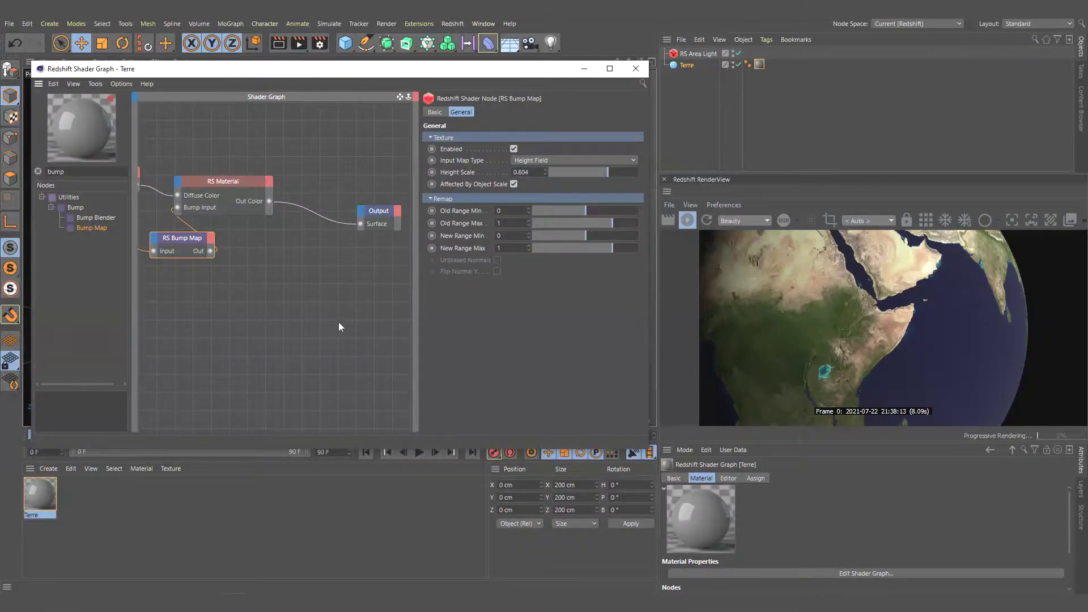
pyautogui.press('h')
pyautogui.moveTo(266, 287); pyautogui.dragTo(210, 257)
pyautogui.scroll(-2, 296, 260)
pyautogui.moveTo(303, 210); pyautogui.dragTo(169, 290)
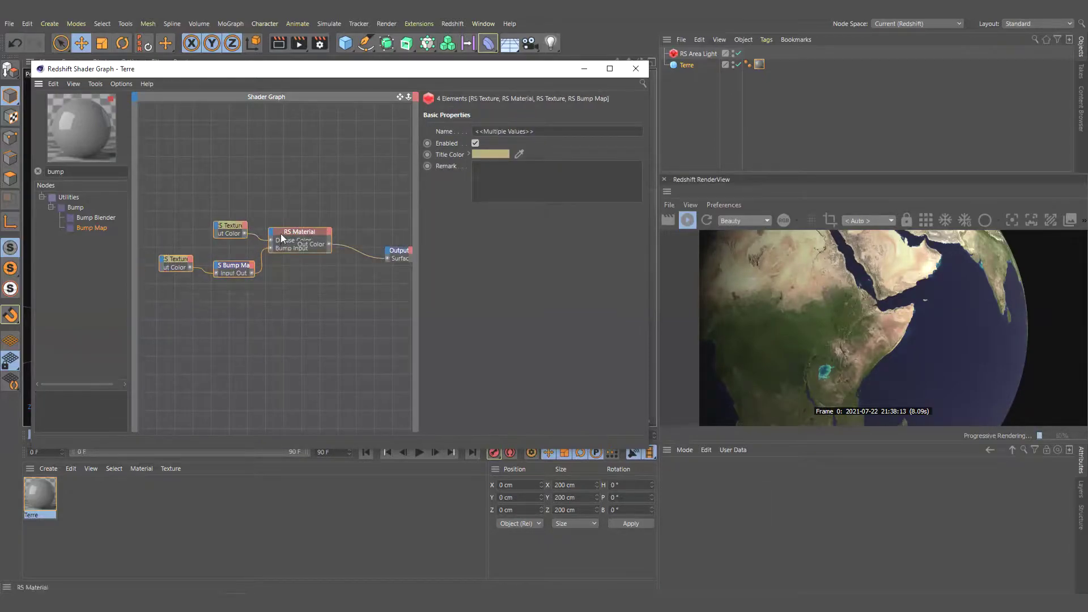
pyautogui.moveTo(281, 233)
pyautogui.mouseDown()
pyautogui.moveTo(237, 200)
pyautogui.moveTo(270, 298)
pyautogui.moveTo(273, 271)
pyautogui.mouseUp()
# Feed the albedo texture into the copied material's Diffuse Color and delete the redundant texture.
pyautogui.moveTo(199, 196); pyautogui.dragTo(257, 285)
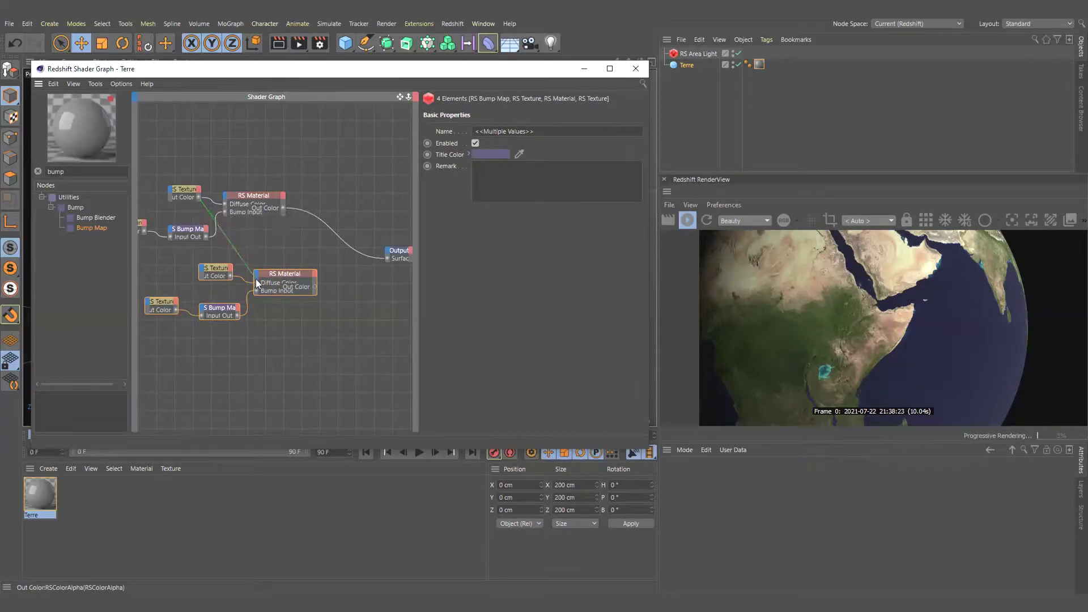
pyautogui.click(219, 275)
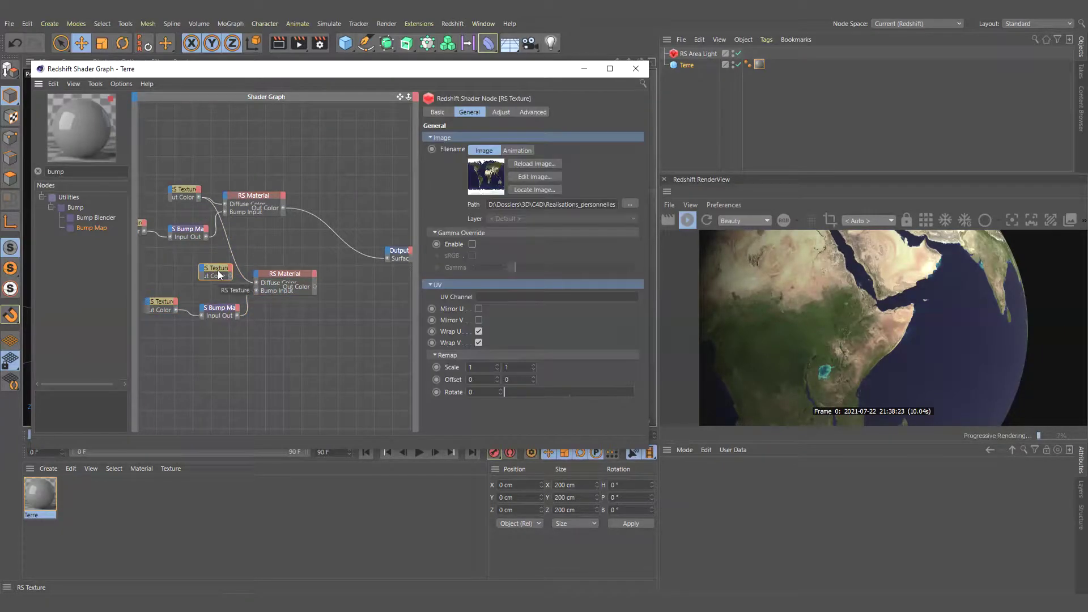
pyautogui.press('Delete')
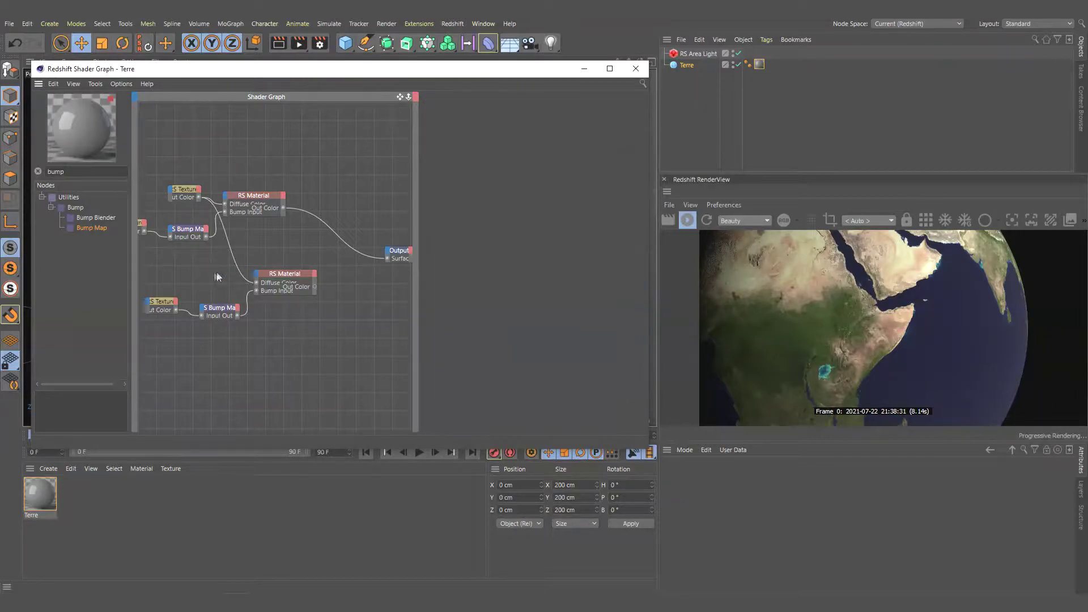
# Add a texture node copy loaded with earth land ocean mask.png.
pyautogui.click(167, 310)
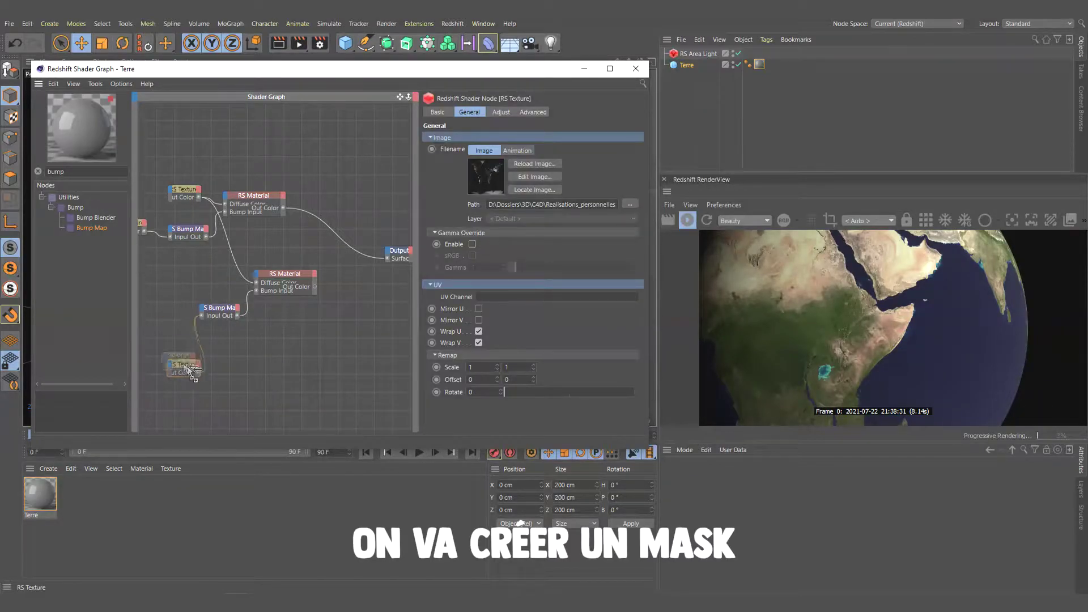
pyautogui.keyDown('ctrl'); pyautogui.moveTo(187, 366); pyautogui.dragTo(222, 361); pyautogui.keyUp('ctrl')
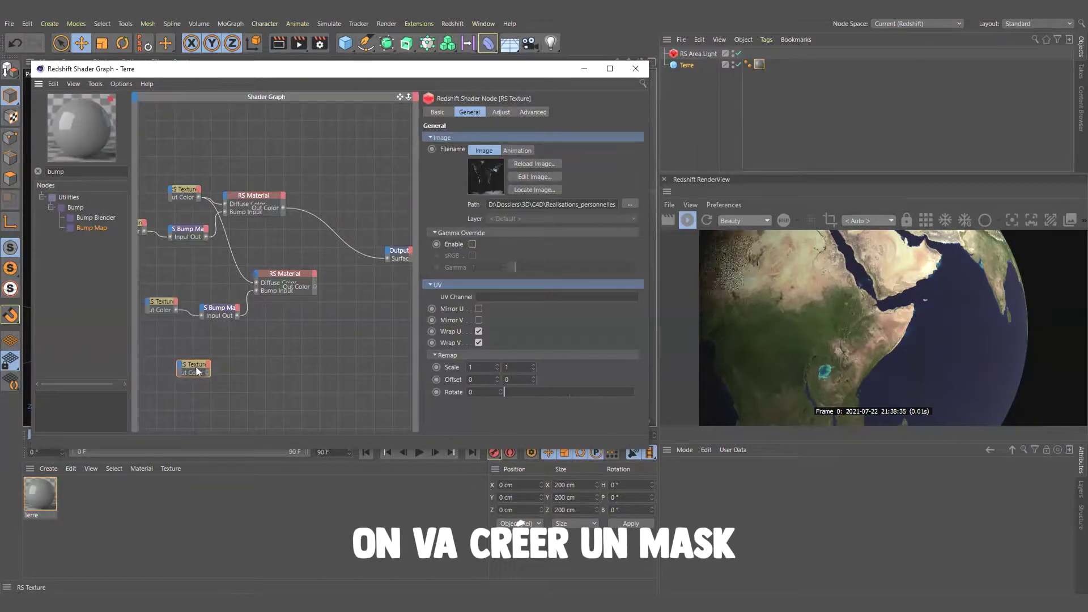
pyautogui.click(630, 204)
pyautogui.click(350, 180)
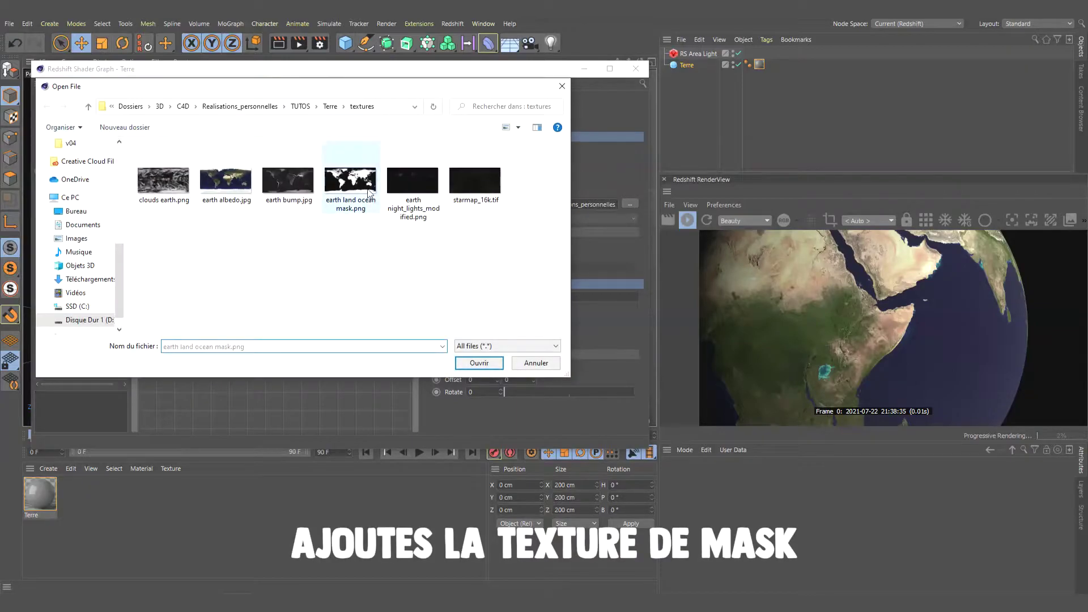
pyautogui.click(481, 363)
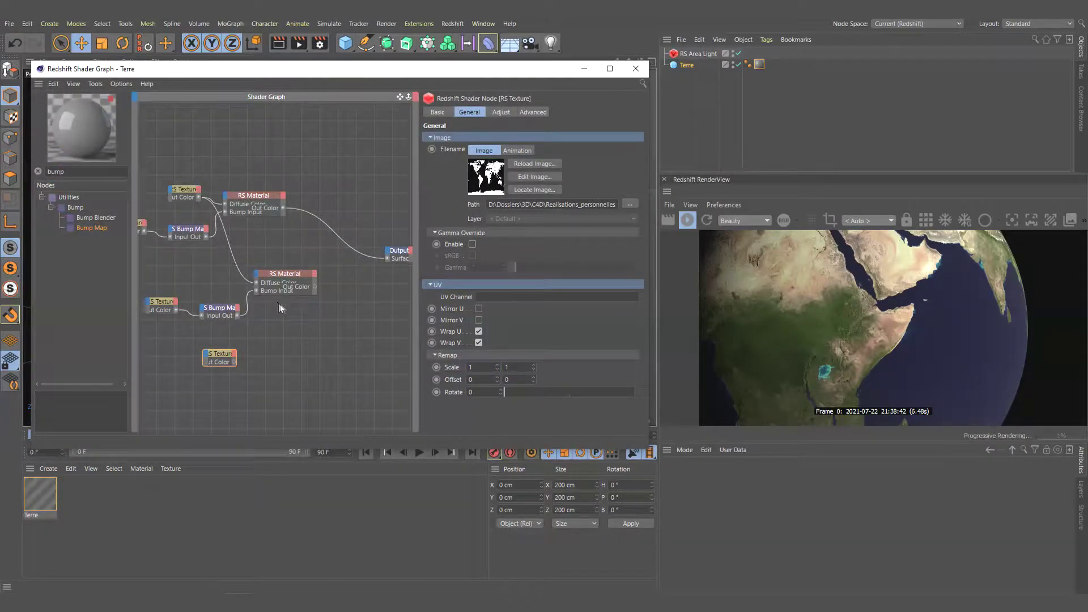
# Add a Material Blender node and rearrange the lower material and mask texture nodes around it.
pyautogui.press('BackSpace')
pyautogui.press('BackSpace')
pyautogui.press('BackSpace')
pyautogui.write('lend')
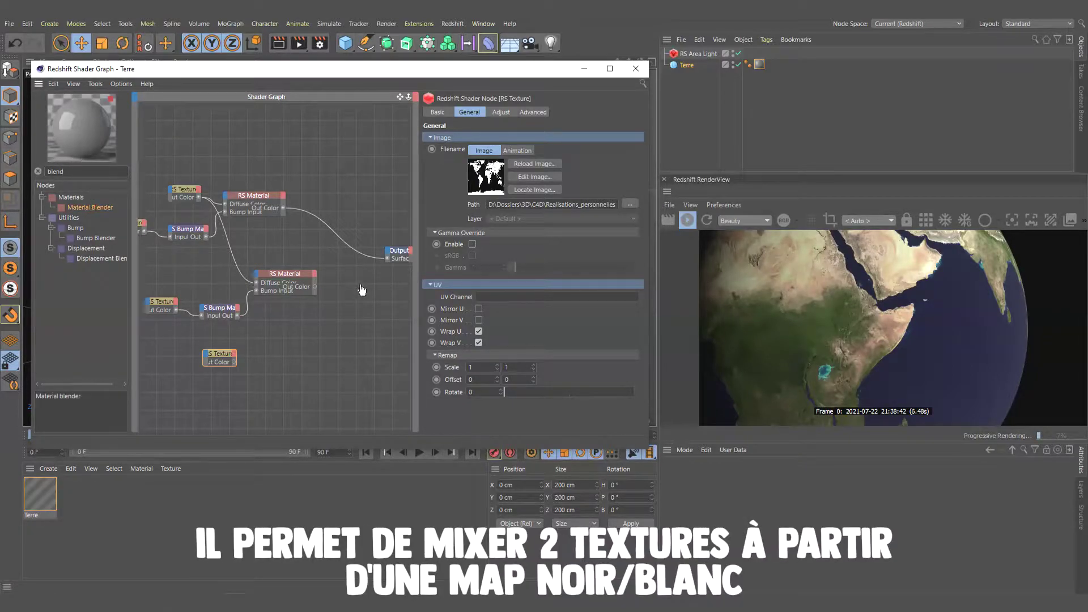
pyautogui.moveTo(361, 290); pyautogui.dragTo(363, 286)
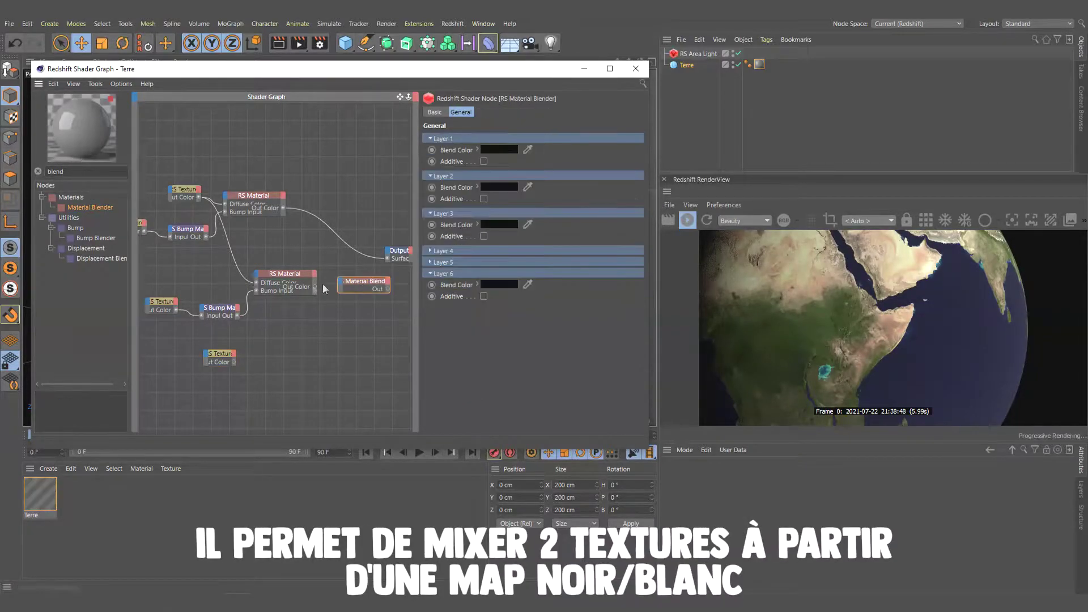
pyautogui.moveTo(187, 337); pyautogui.dragTo(153, 334)
pyautogui.moveTo(272, 279); pyautogui.dragTo(223, 283)
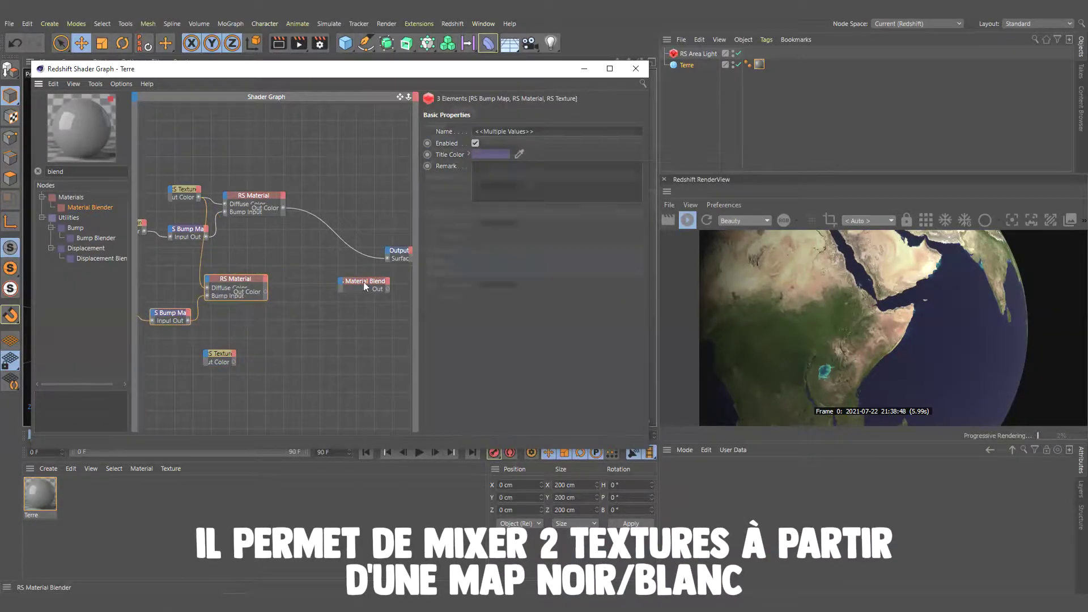
pyautogui.moveTo(365, 286); pyautogui.dragTo(340, 276)
pyautogui.click(220, 355)
pyautogui.moveTo(221, 356); pyautogui.dragTo(267, 346)
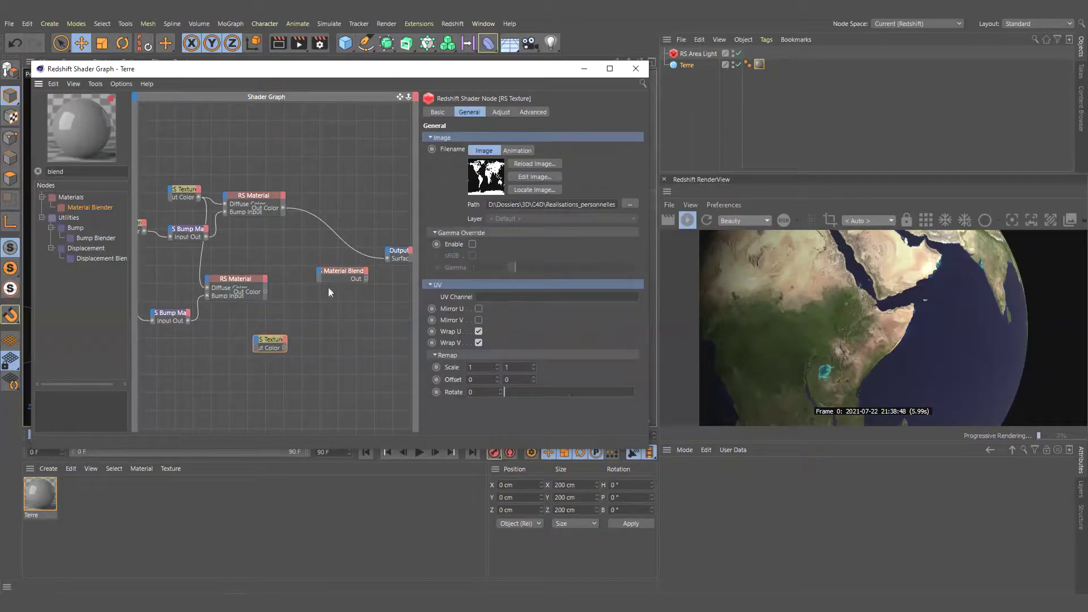
pyautogui.click(340, 272)
pyautogui.scroll(2, 317, 283)
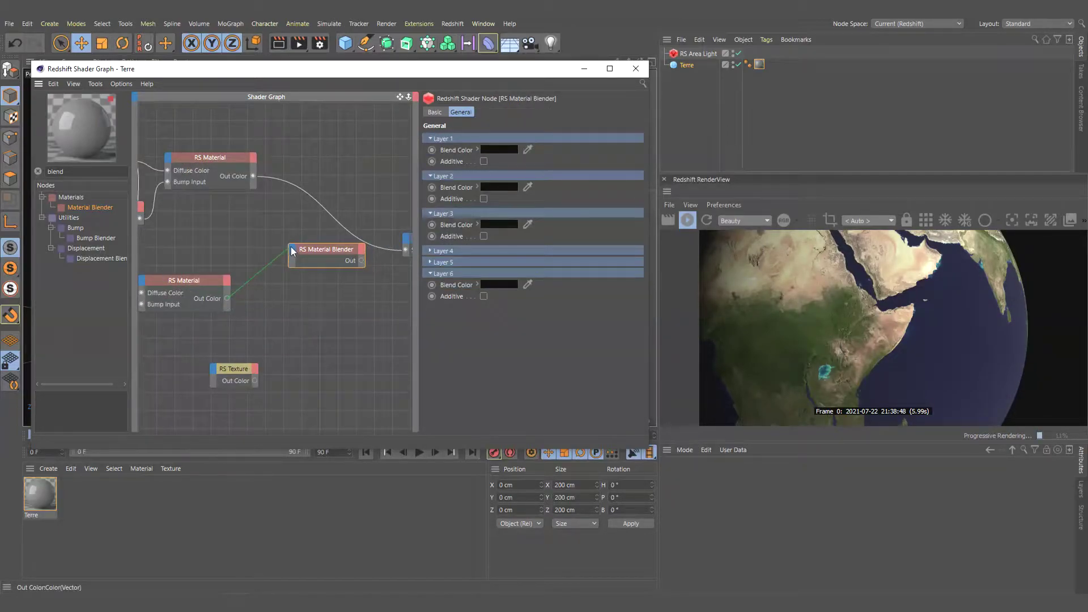
# Wire the base material, mask to Blend Color 1, second material to Layer Color 1, blender to Output Surface.
pyautogui.moveTo(293, 251); pyautogui.dragTo(294, 252)
pyautogui.click(362, 256)
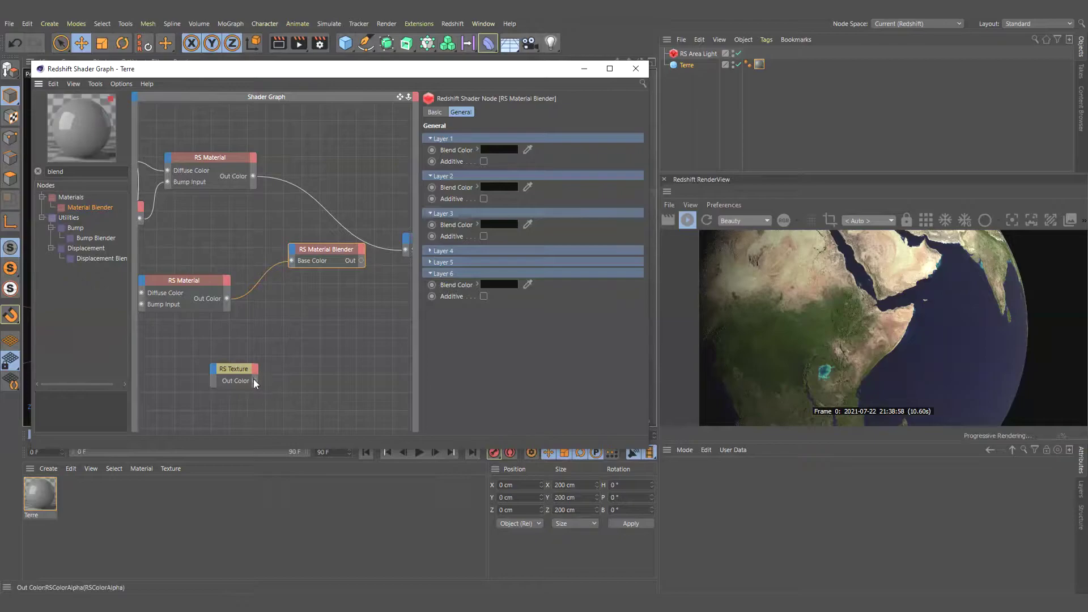
pyautogui.moveTo(255, 380); pyautogui.dragTo(291, 252)
pyautogui.moveTo(313, 270)
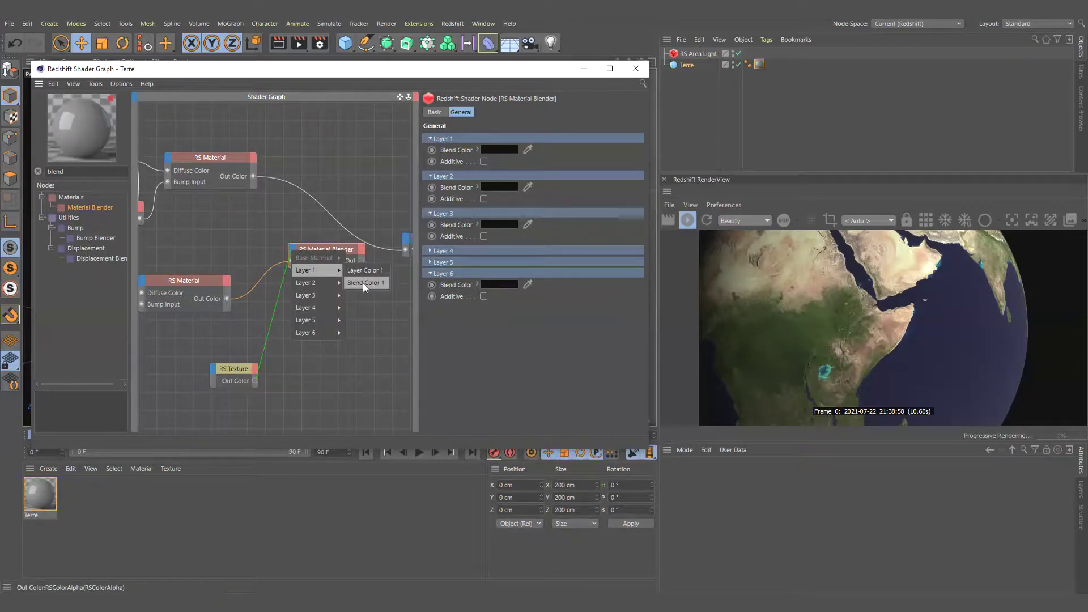
pyautogui.click(363, 283)
pyautogui.moveTo(252, 175); pyautogui.dragTo(293, 249)
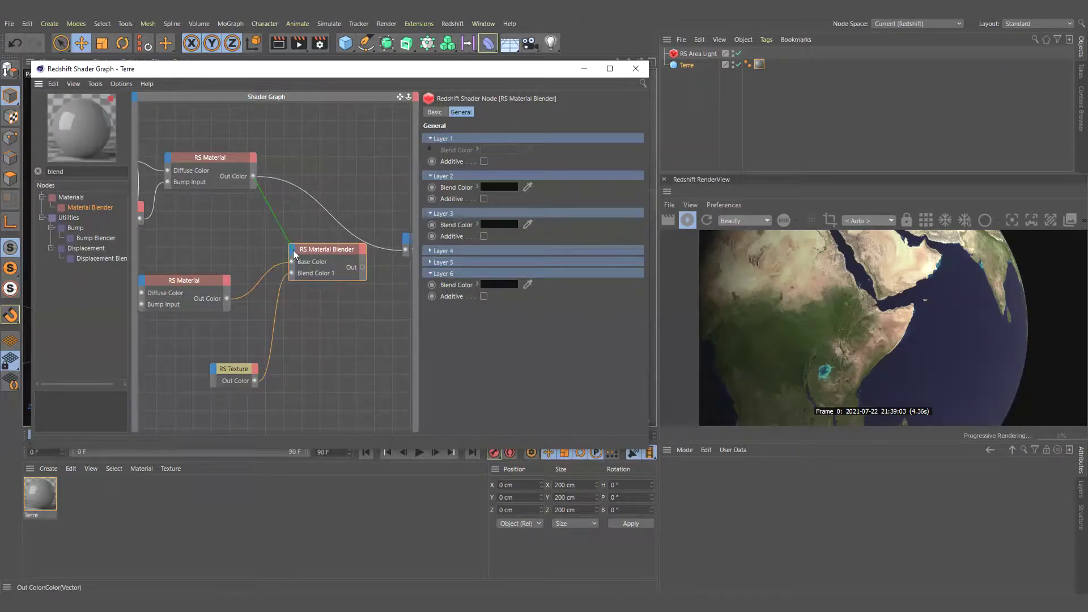
pyautogui.click(363, 271)
pyautogui.moveTo(363, 271); pyautogui.dragTo(306, 264, button='middle')
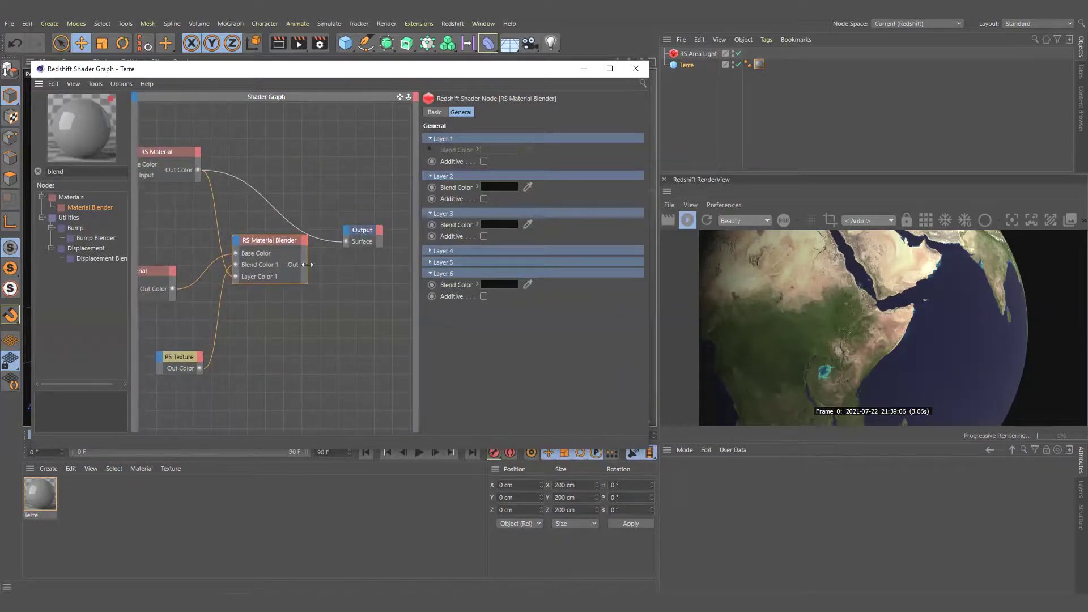
pyautogui.moveTo(346, 242); pyautogui.dragTo(345, 241)
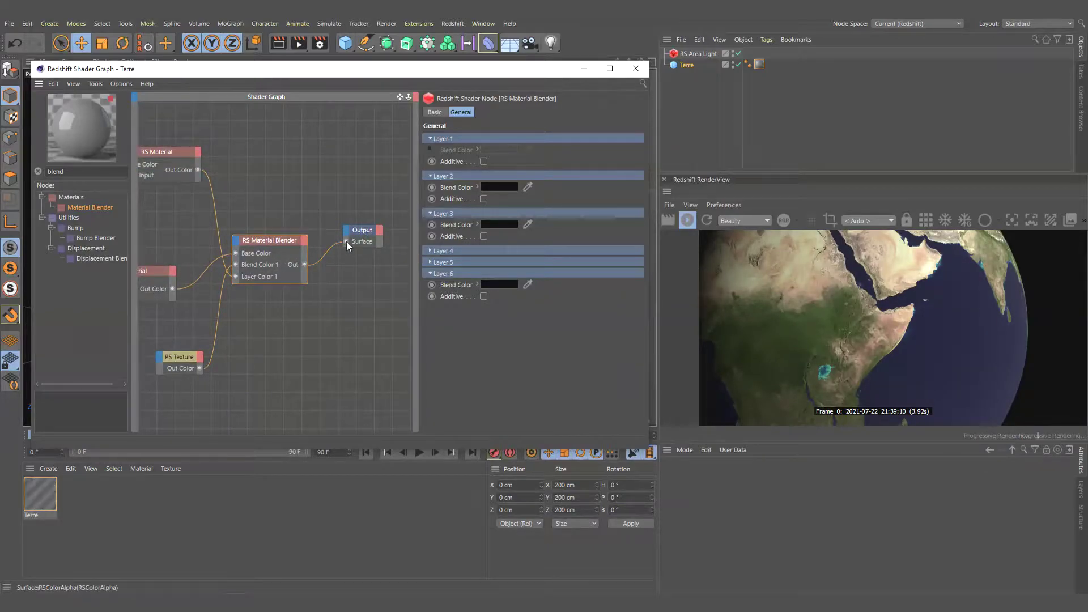
# Set the water material's reflection roughness to 0.35.
pyautogui.click(164, 275)
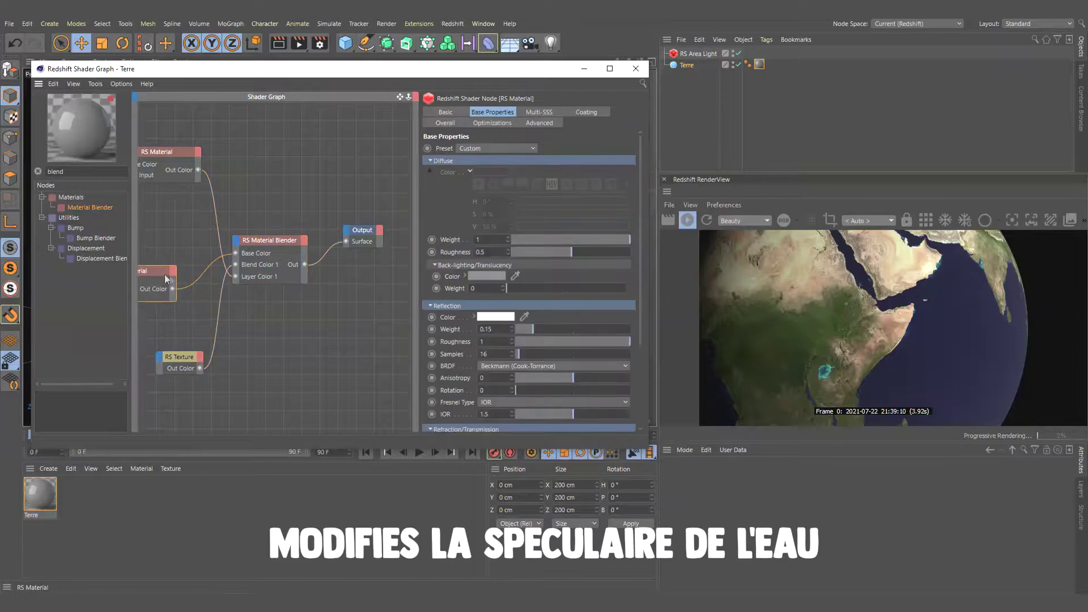
pyautogui.click(550, 340)
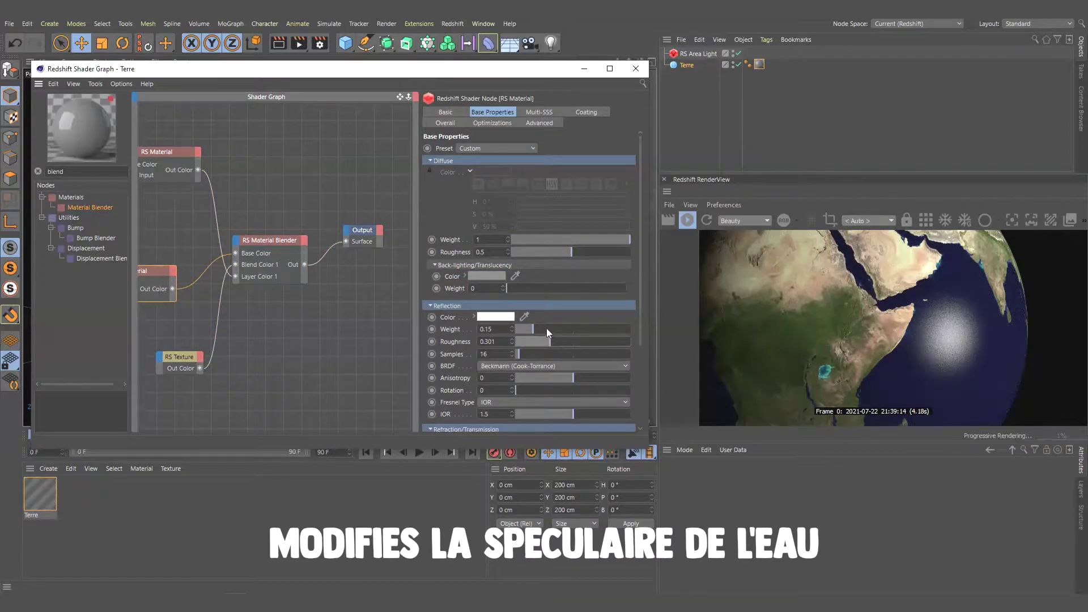
pyautogui.click(546, 328)
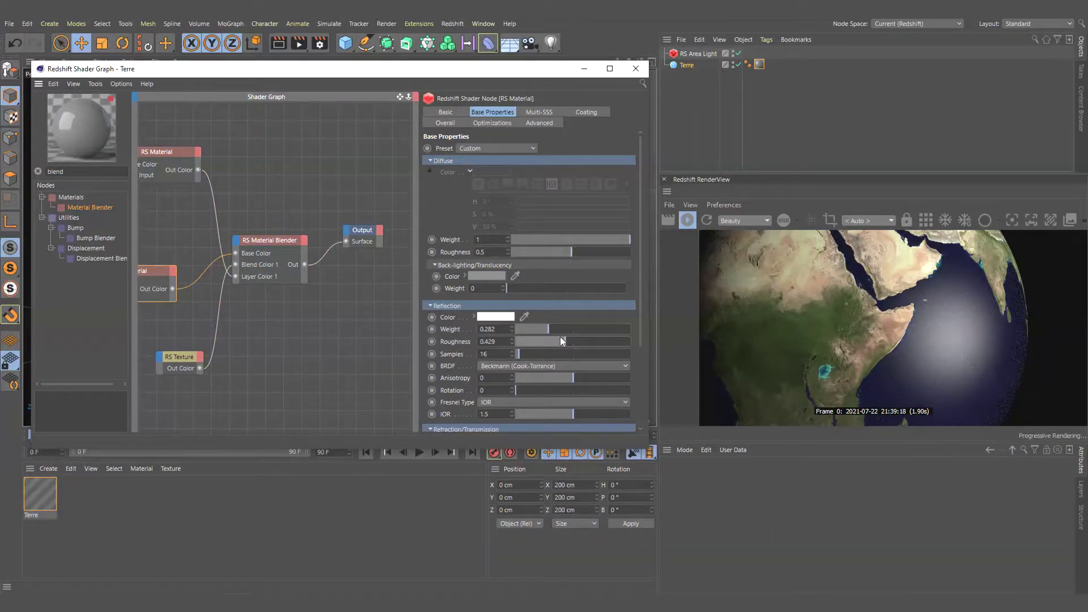
pyautogui.click(556, 341)
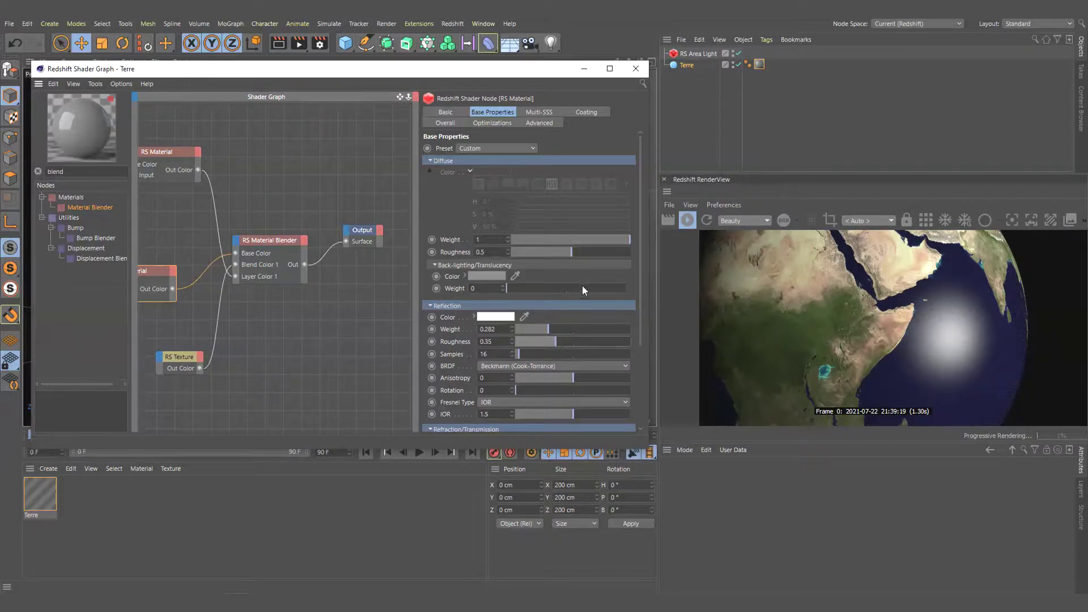
# Give the water diffuse weight 0.538, diffuse roughness 0.595 and reflection weight 0.15.
pyautogui.moveTo(556, 239)
pyautogui.mouseDown()
pyautogui.moveTo(532, 239)
pyautogui.moveTo(554, 240)
pyautogui.mouseUp()
pyautogui.click(529, 252)
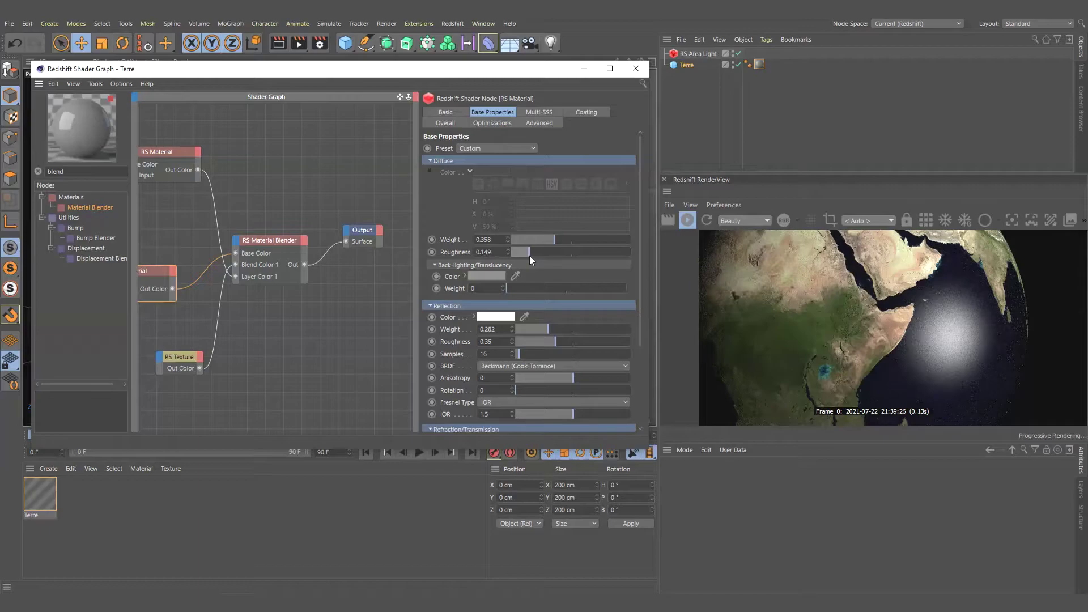
pyautogui.click(582, 252)
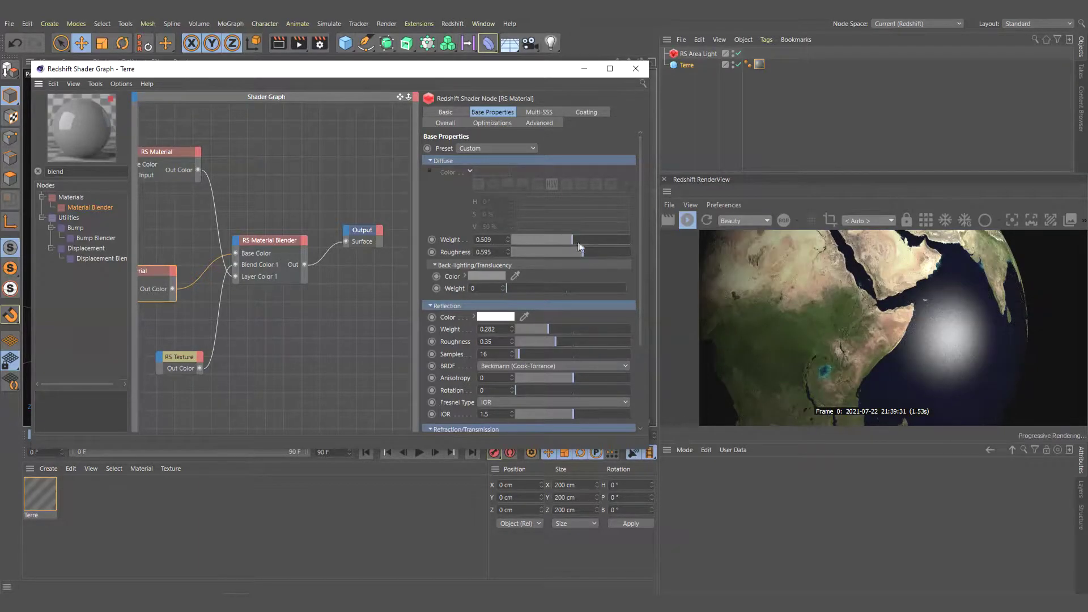
pyautogui.click(602, 240)
pyautogui.click(531, 329)
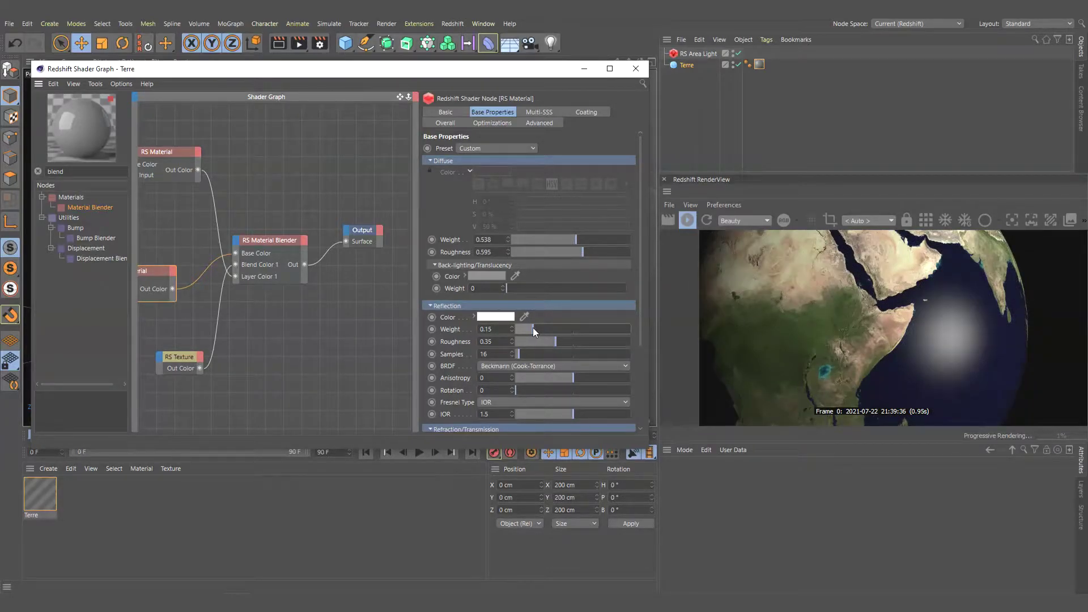
pyautogui.click(581, 69)
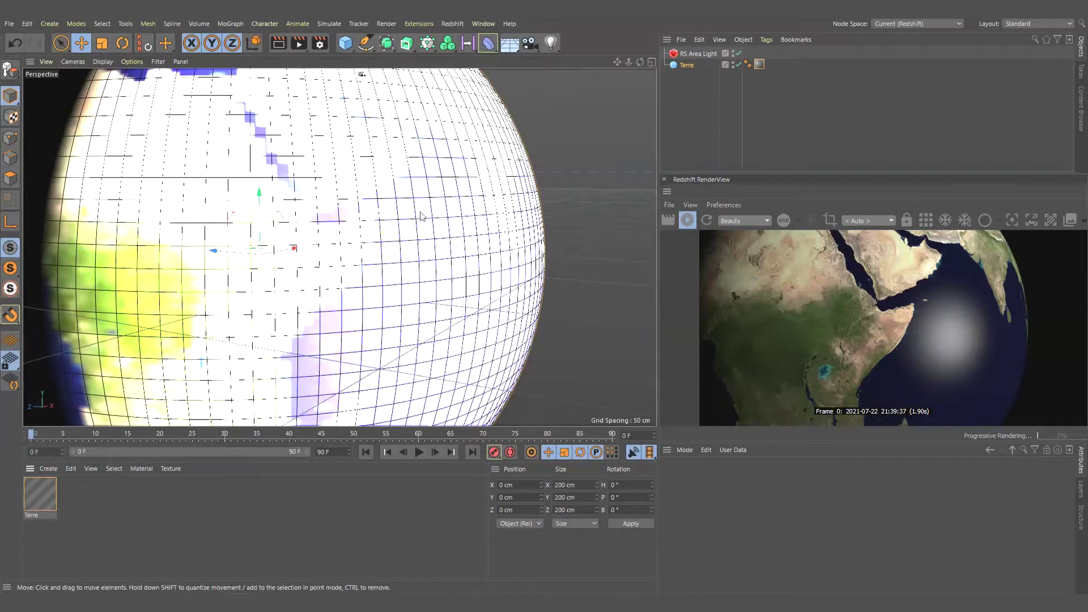
# Zoom the viewport and render preview out to the whole globe, then orbit to check it.
pyautogui.scroll(-2, 421, 216)
pyautogui.scroll(-5, 297, 289)
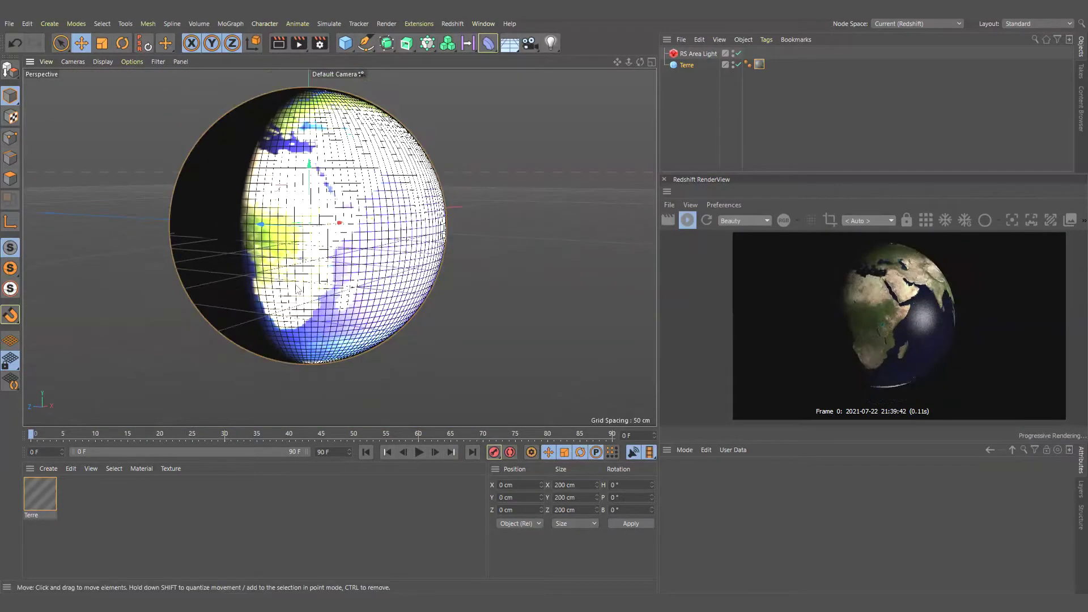
pyautogui.scroll(1, 882, 340)
pyautogui.scroll(1, 882, 340)
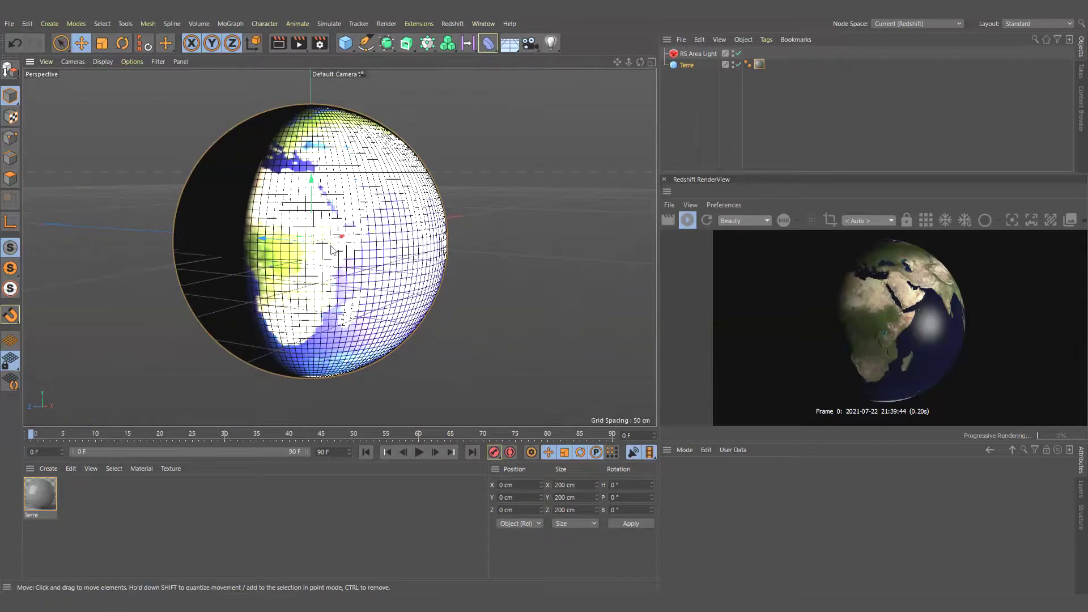
pyautogui.keyDown('alt'); pyautogui.moveTo(332, 247); pyautogui.dragTo(330, 255); pyautogui.keyUp('alt')
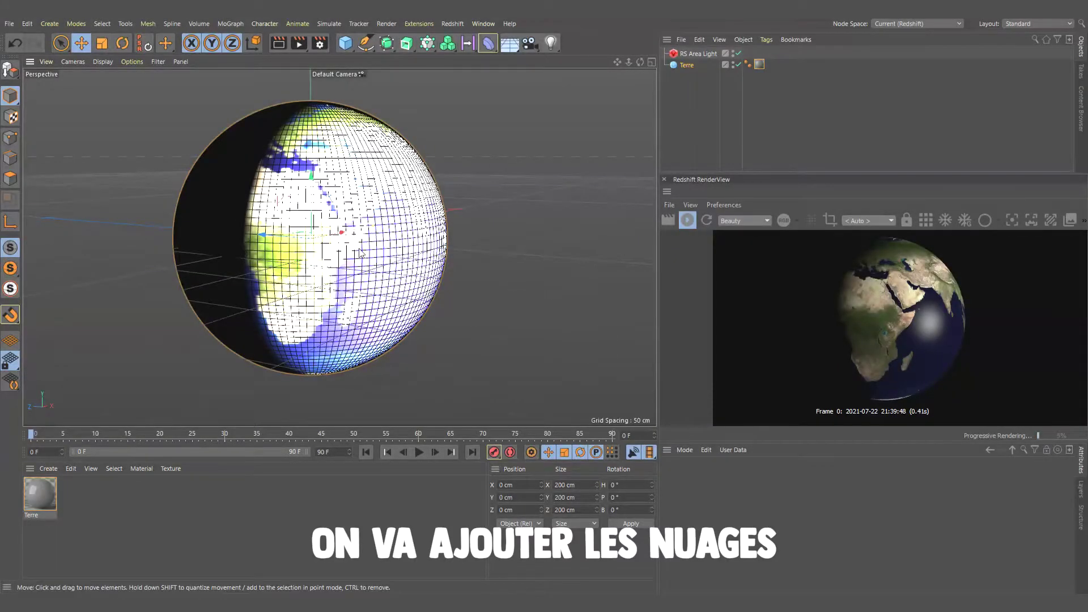
# Duplicate the Terre sphere and delete the copy's material tag.
pyautogui.click(684, 100)
pyautogui.click(686, 65)
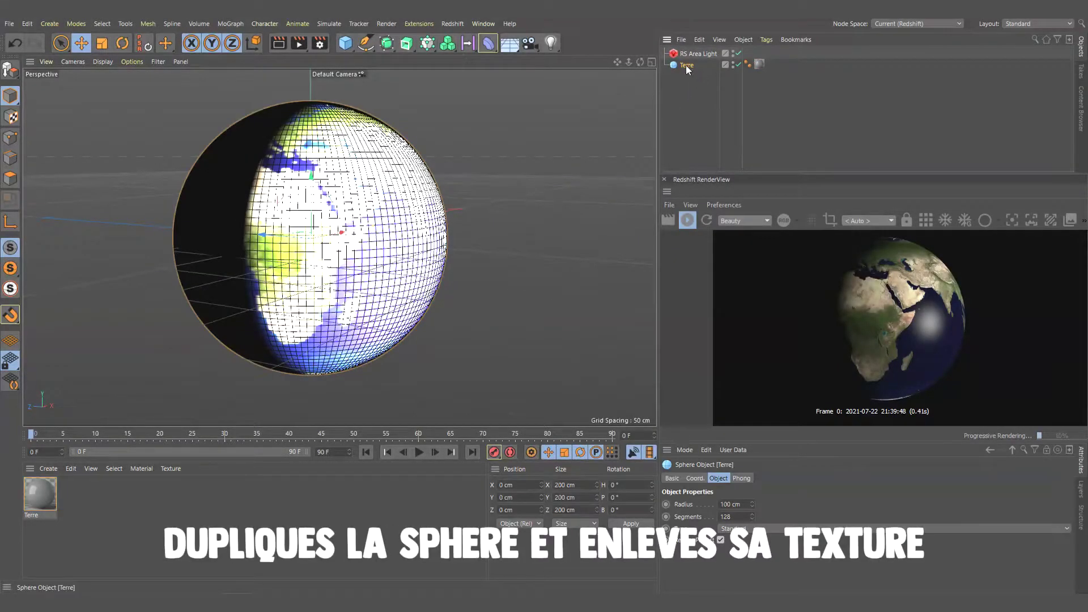
pyautogui.keyDown('ctrl'); pyautogui.moveTo(686, 70); pyautogui.dragTo(689, 78); pyautogui.keyUp('ctrl')
pyautogui.click(759, 75)
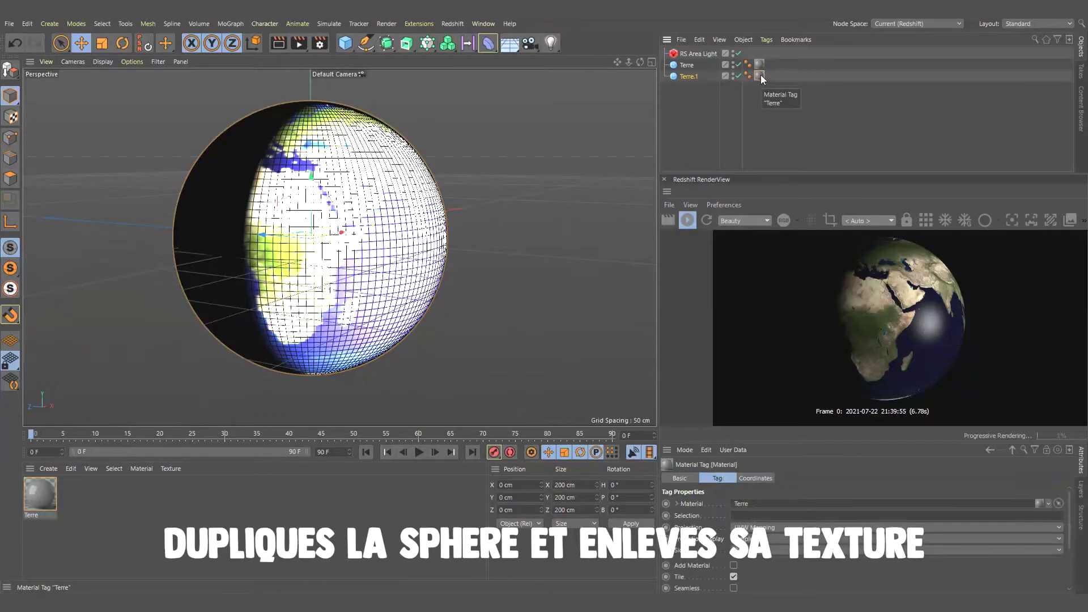
pyautogui.press('Delete')
# Rename the copy Nuages and set its radius to 100.3 cm.
pyautogui.doubleClick(688, 77)
pyautogui.write('Nuages')
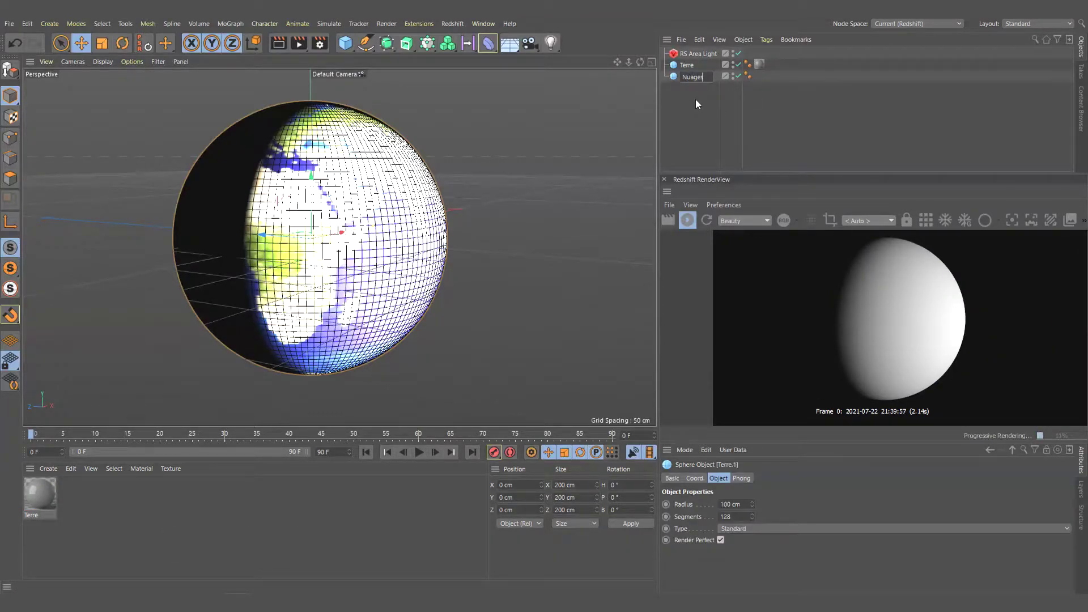
pyautogui.press('Return')
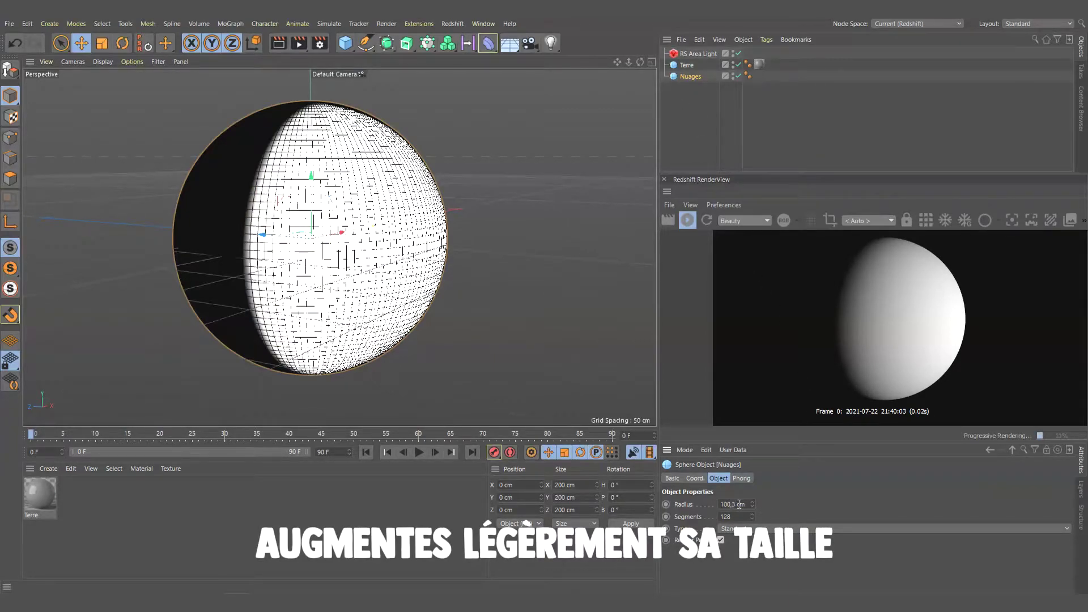
pyautogui.press('Return')
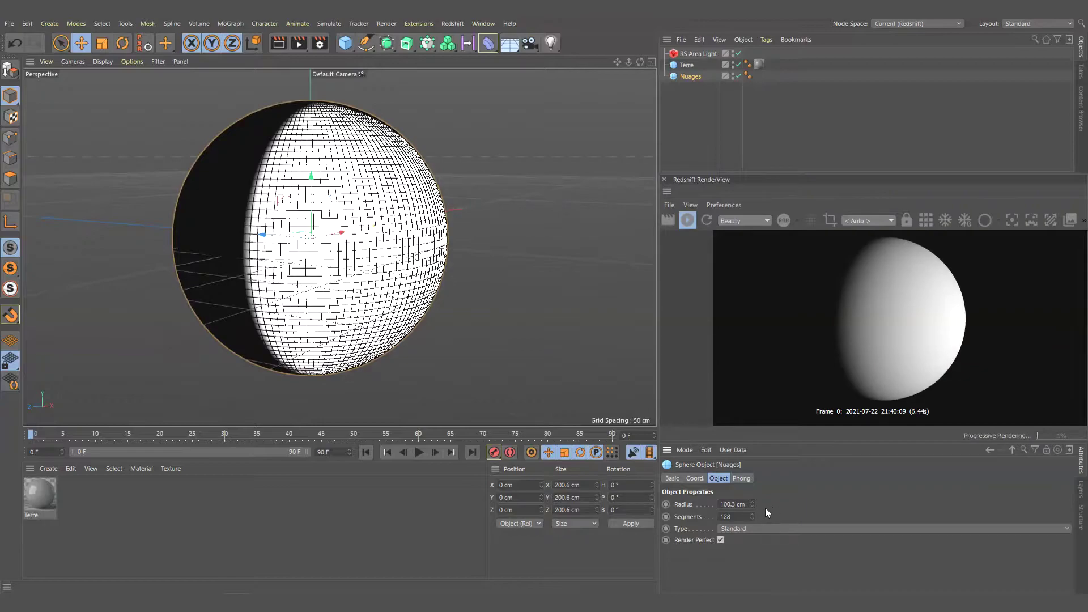
pyautogui.click(48, 468)
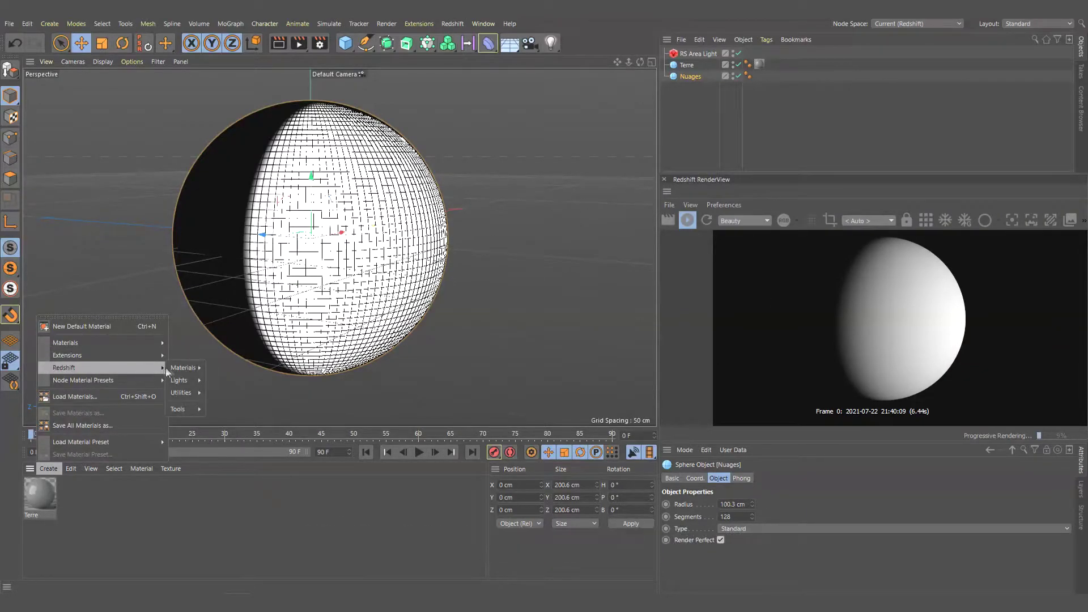
# Create a new RS Material and apply it to the Nuages sphere.
pyautogui.click(217, 368)
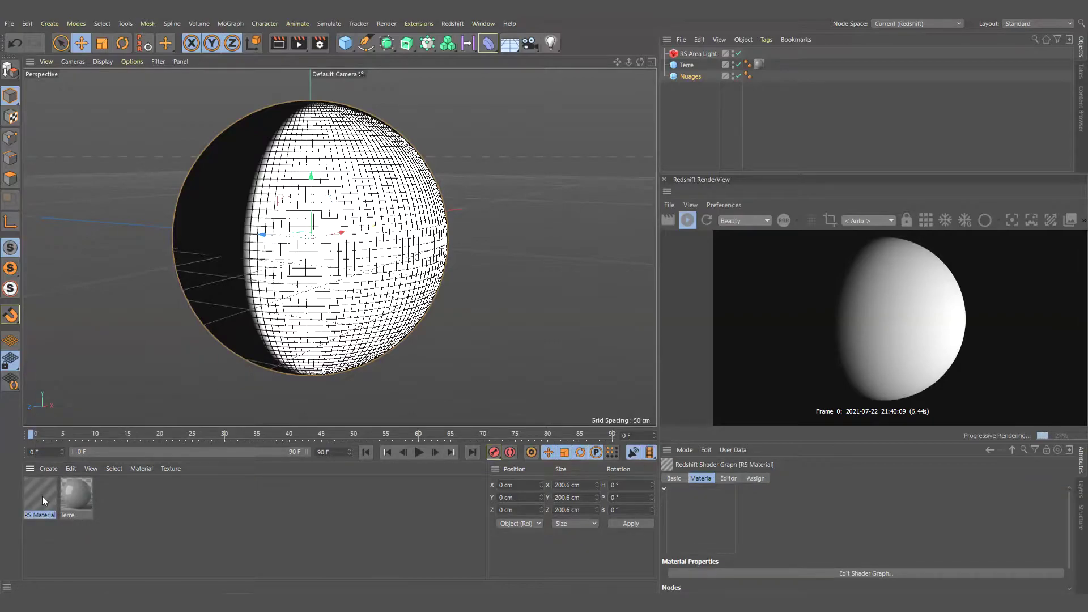
pyautogui.moveTo(697, 84); pyautogui.dragTo(697, 79)
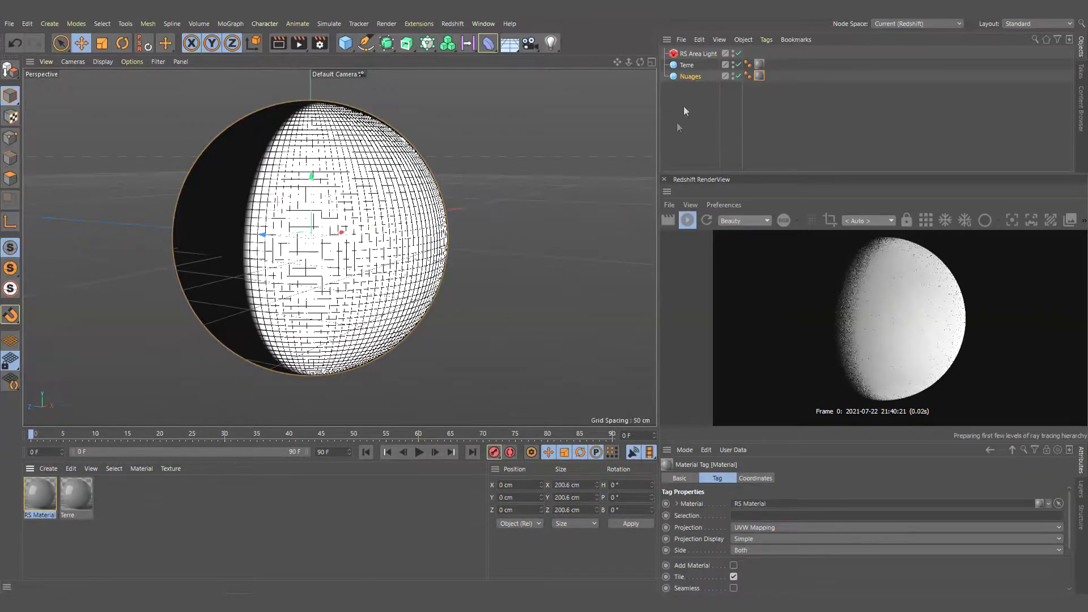
pyautogui.doubleClick(33, 492)
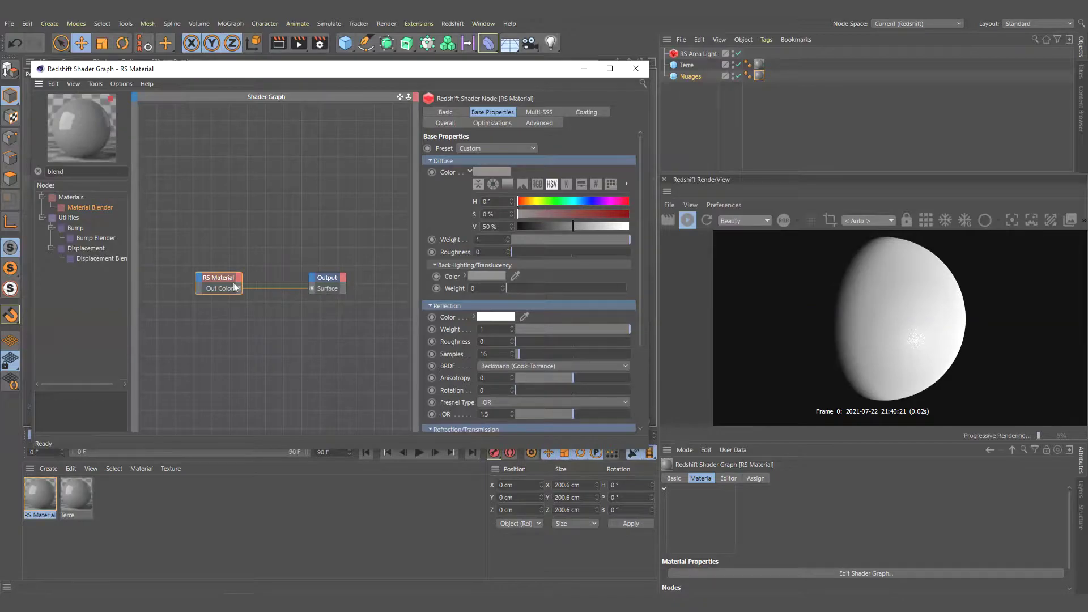
# Add an RS Texture node to the material's graph loaded with clouds earth.png.
pyautogui.moveTo(234, 286); pyautogui.dragTo(247, 274)
pyautogui.write('te')
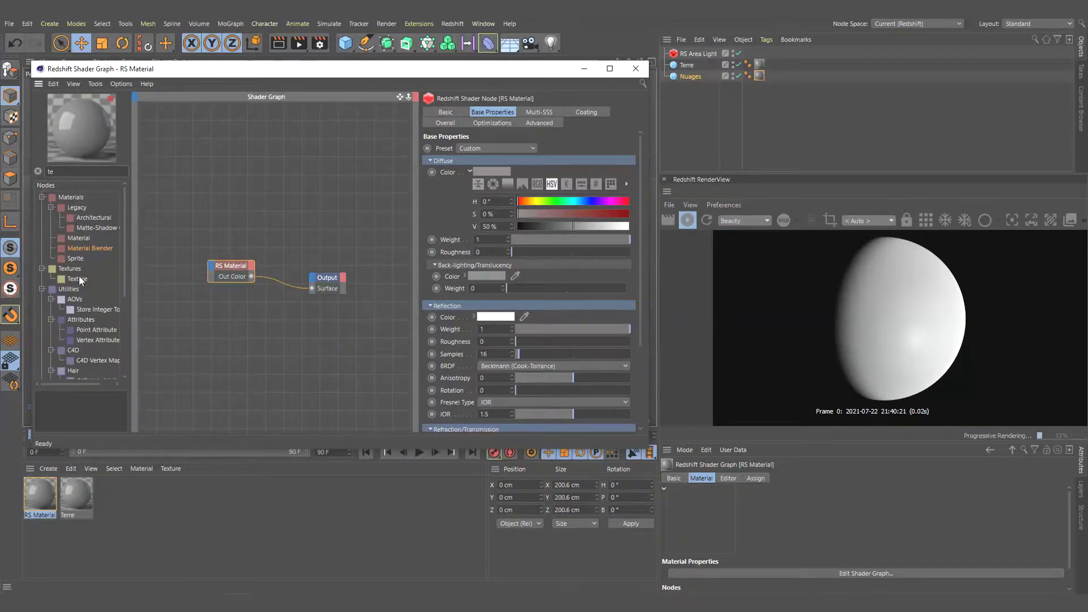
pyautogui.moveTo(79, 280); pyautogui.dragTo(171, 225)
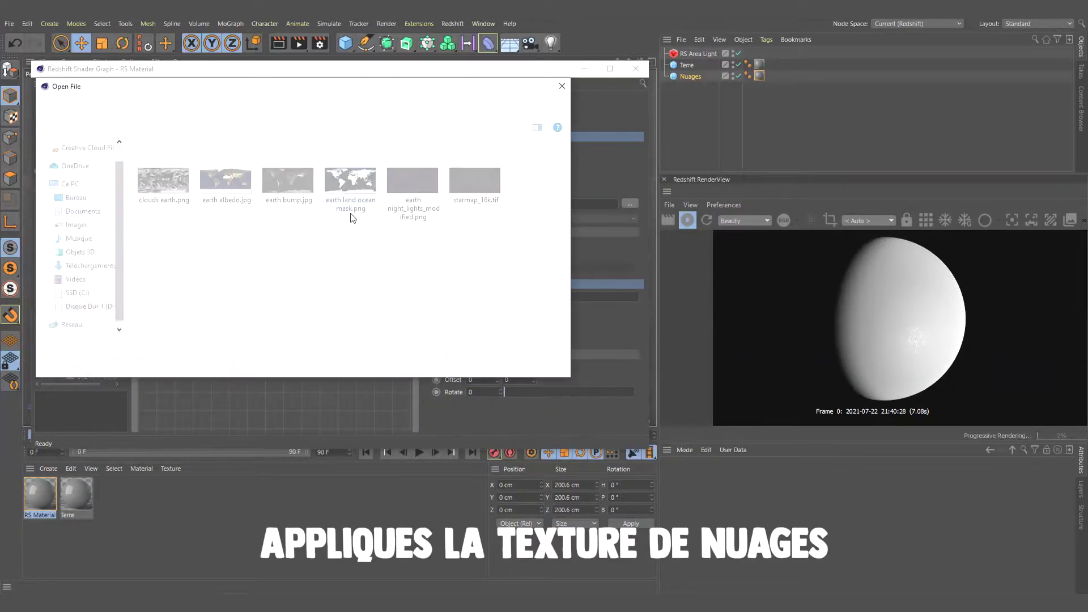
pyautogui.click(158, 192)
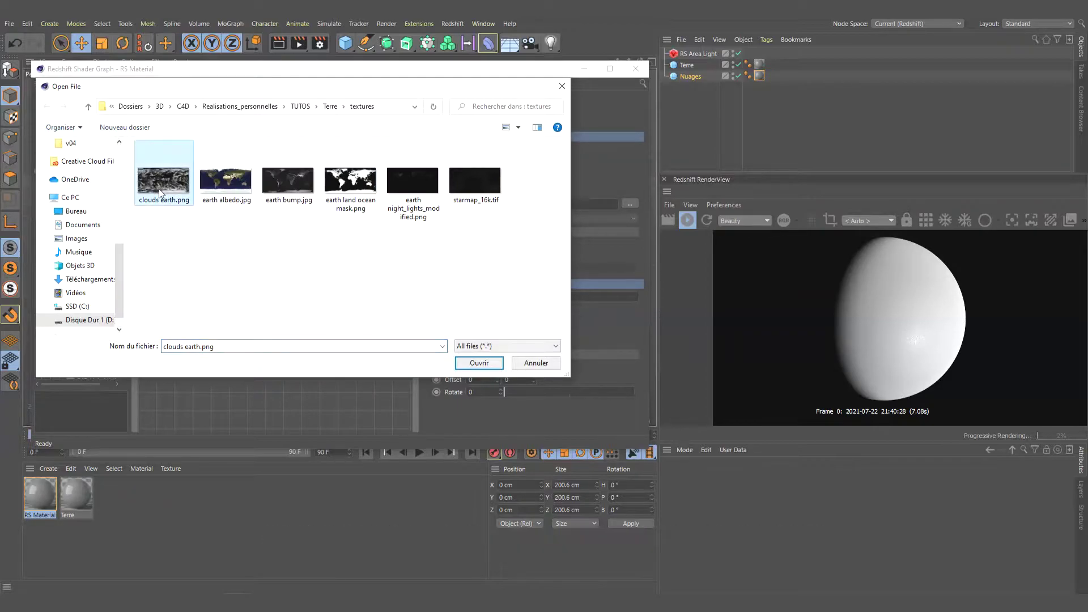
pyautogui.click(477, 363)
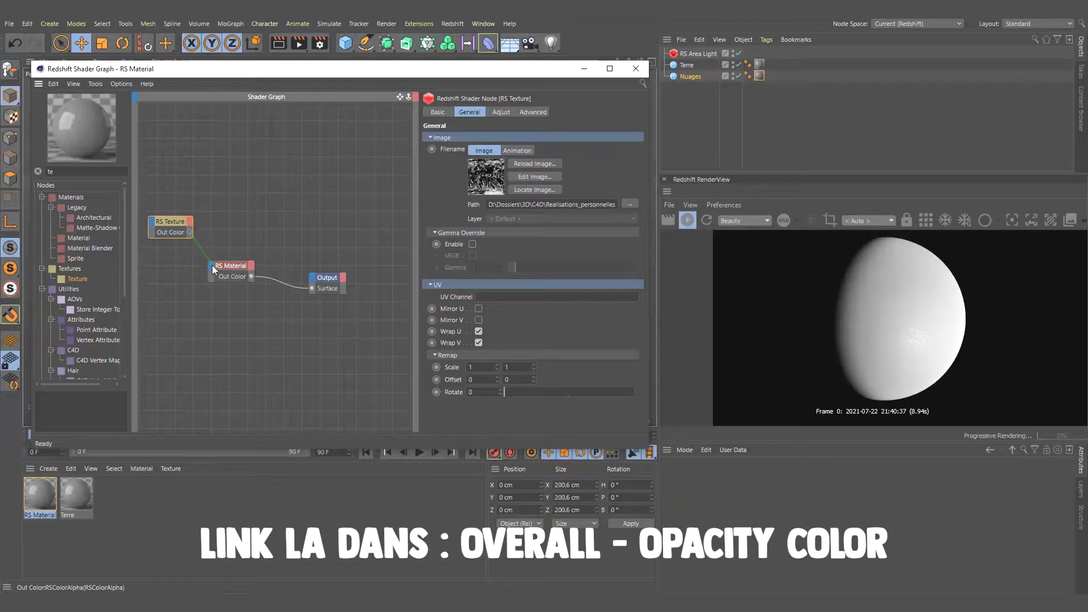
# Wire the clouds texture into the material's Opacity Color and refresh the render preview.
pyautogui.moveTo(213, 269); pyautogui.dragTo(214, 270)
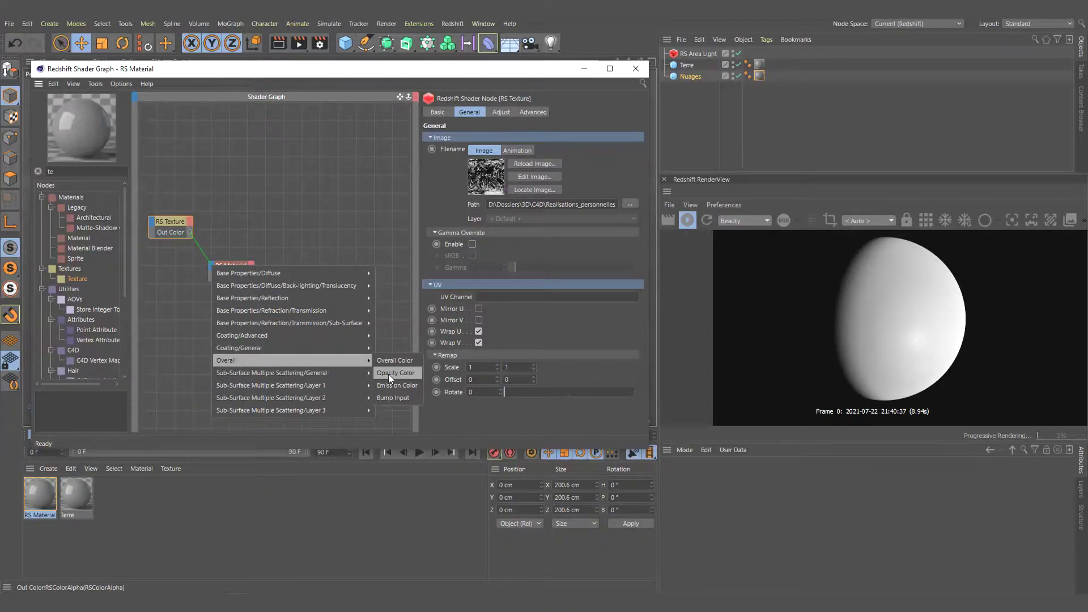
pyautogui.click(389, 374)
pyautogui.click(685, 223)
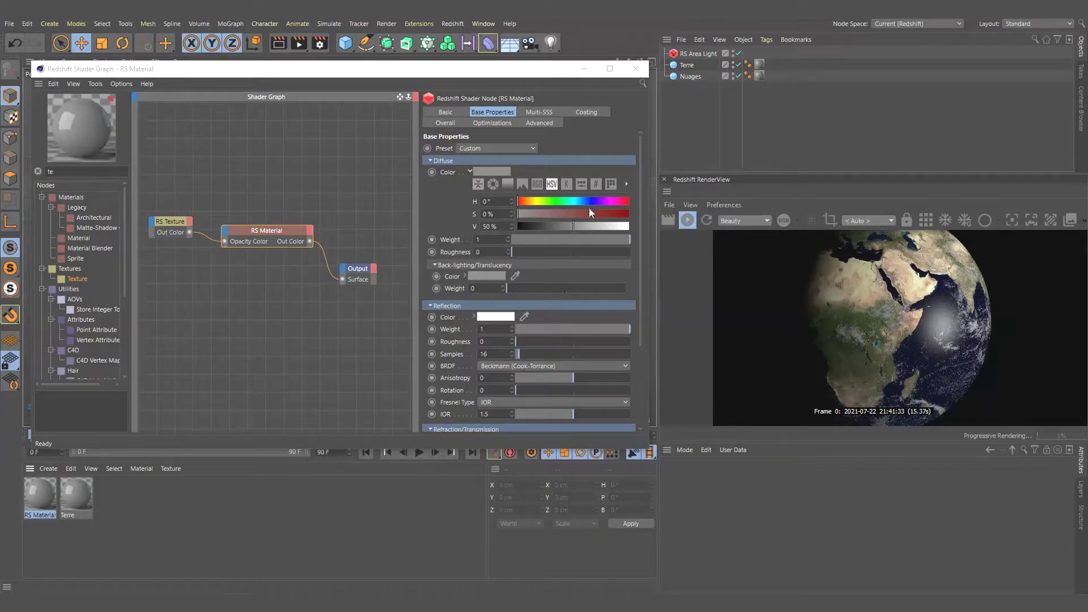
# Zoom in on the sphere and set a render region box over the clouds.
pyautogui.click(583, 71)
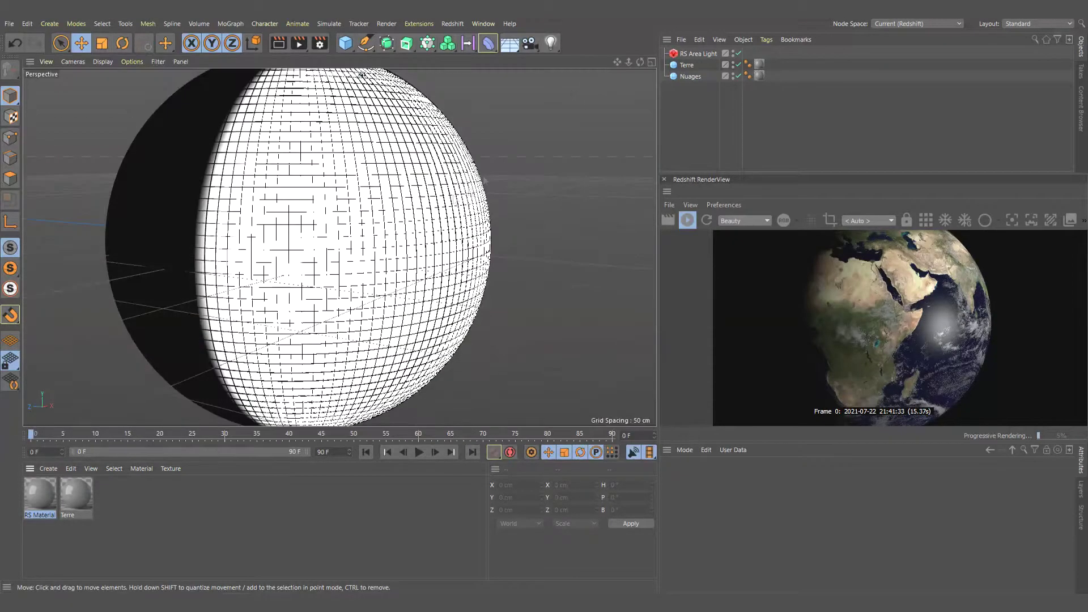
pyautogui.scroll(3, 499, 295)
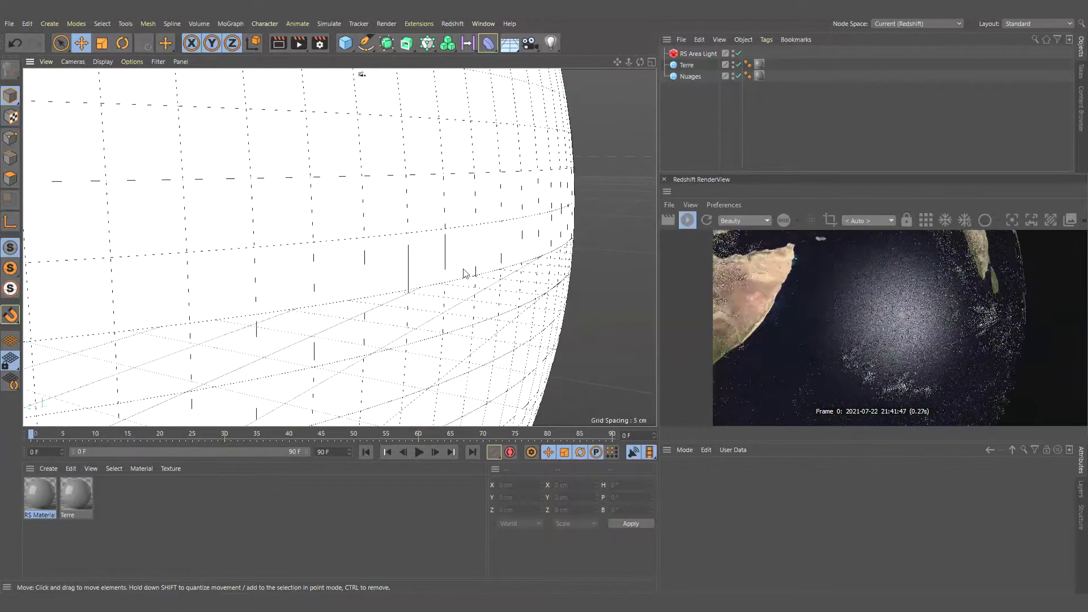
pyautogui.scroll(2, 473, 271)
pyautogui.scroll(3, 412, 243)
pyautogui.scroll(2, 389, 201)
pyautogui.scroll(2, 389, 202)
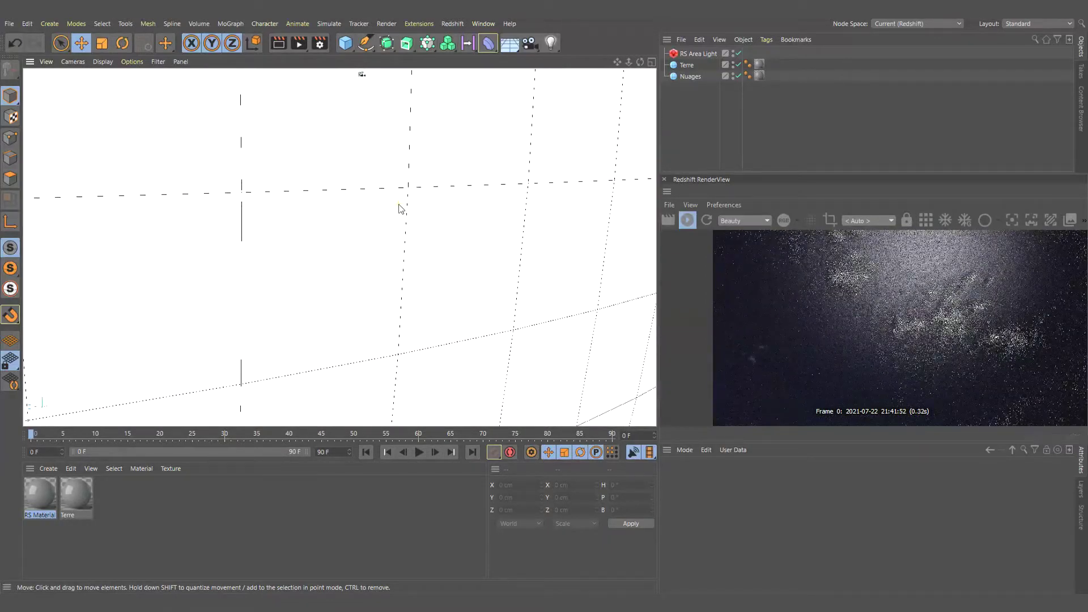
pyautogui.click(828, 221)
pyautogui.moveTo(844, 267); pyautogui.dragTo(1042, 424)
pyautogui.moveTo(983, 371); pyautogui.dragTo(981, 348)
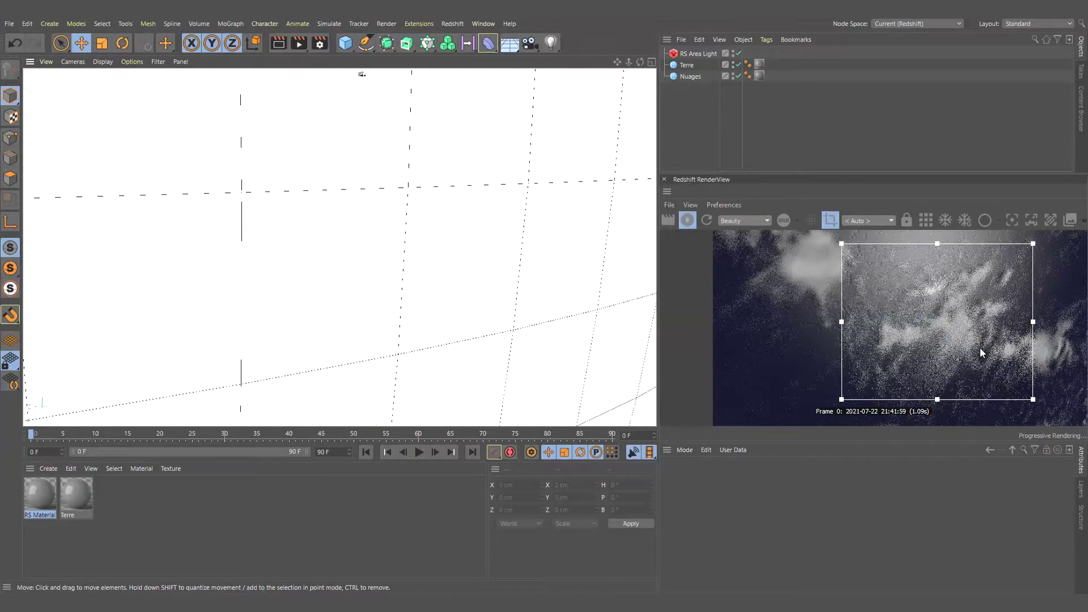
# Set Reflection Weight 0.164, Roughness 0.743 and diffuse value 72% on the RS Material.
pyautogui.doubleClick(35, 494)
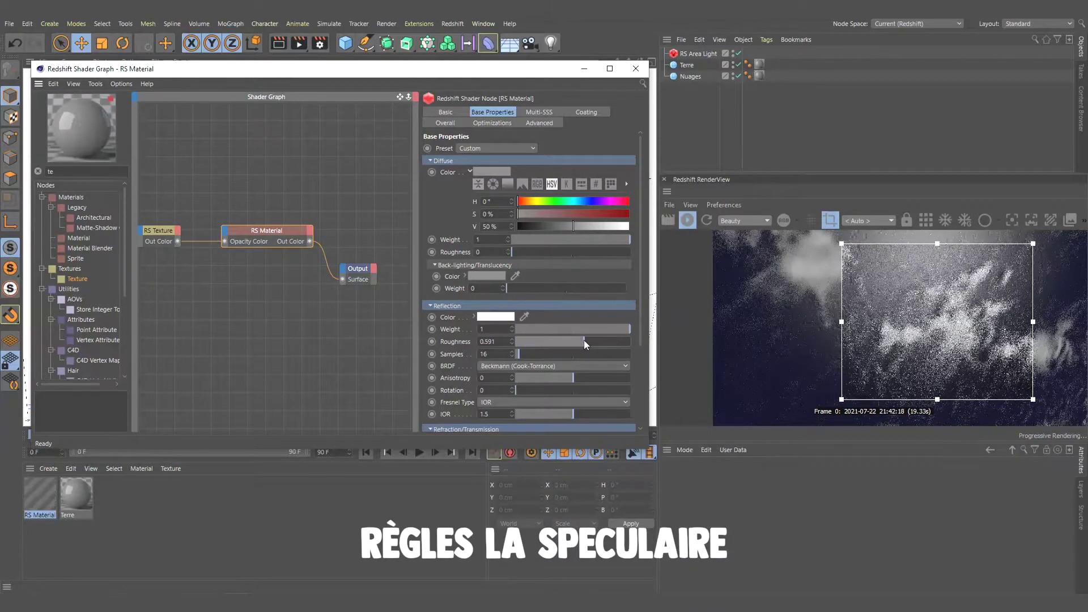
pyautogui.moveTo(573, 342)
pyautogui.mouseDown()
pyautogui.moveTo(600, 342)
pyautogui.moveTo(535, 329)
pyautogui.mouseUp()
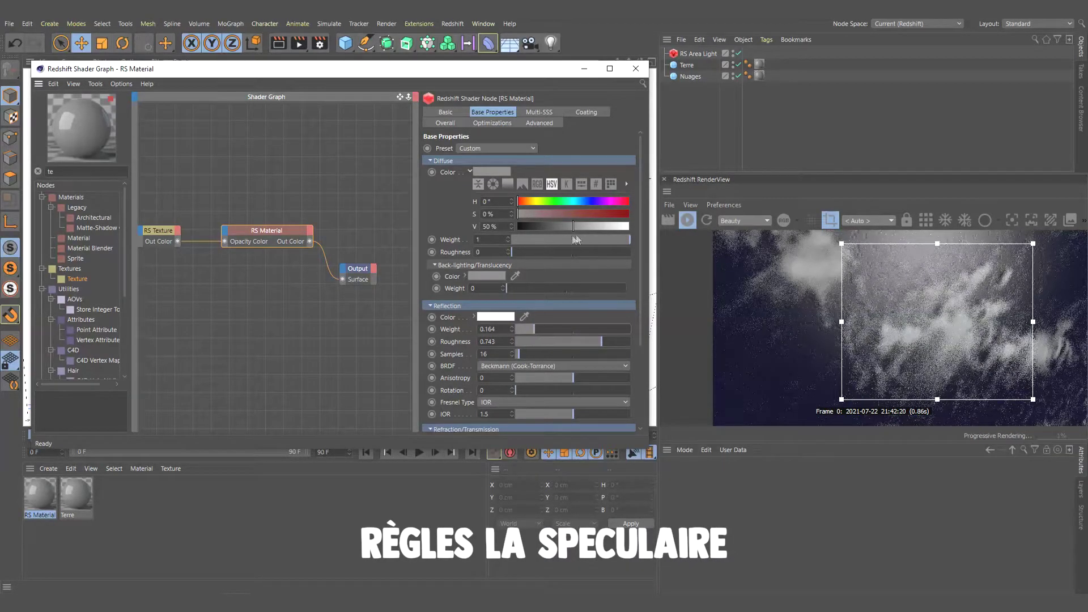
pyautogui.moveTo(574, 226); pyautogui.dragTo(597, 227)
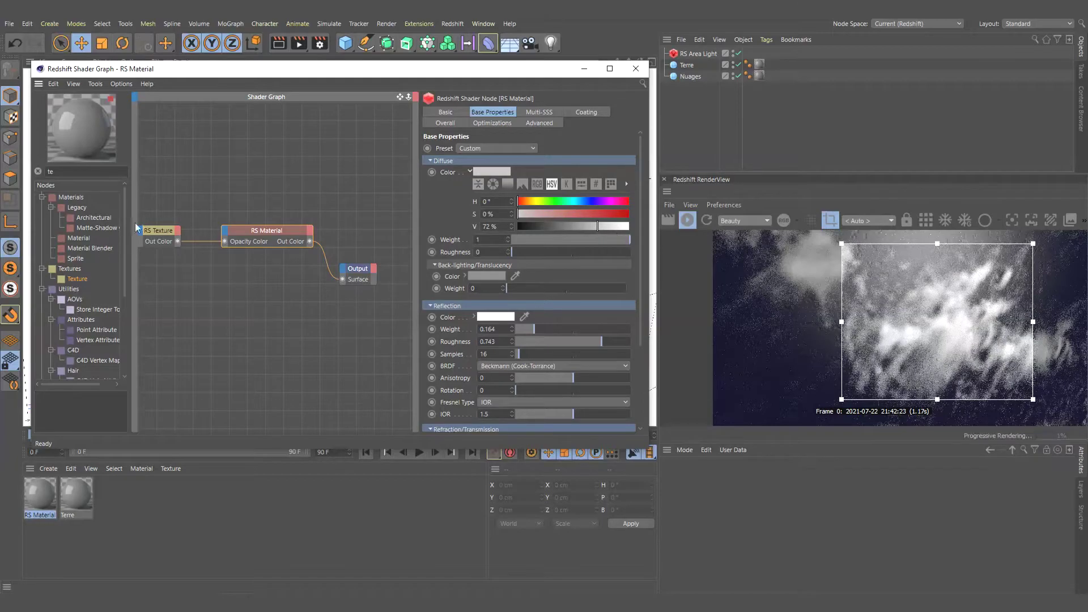
# Route the clouds texture through an RS Bump Map into Bump Input at height 0.528.
pyautogui.doubleClick(51, 171)
pyautogui.write('bump')
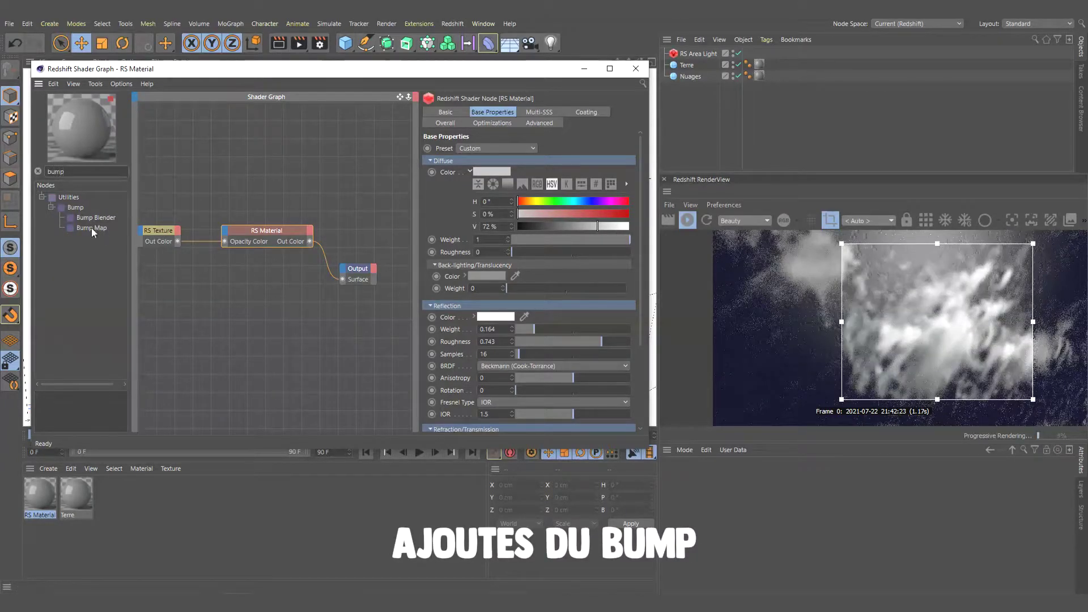
pyautogui.moveTo(91, 227); pyautogui.dragTo(226, 197)
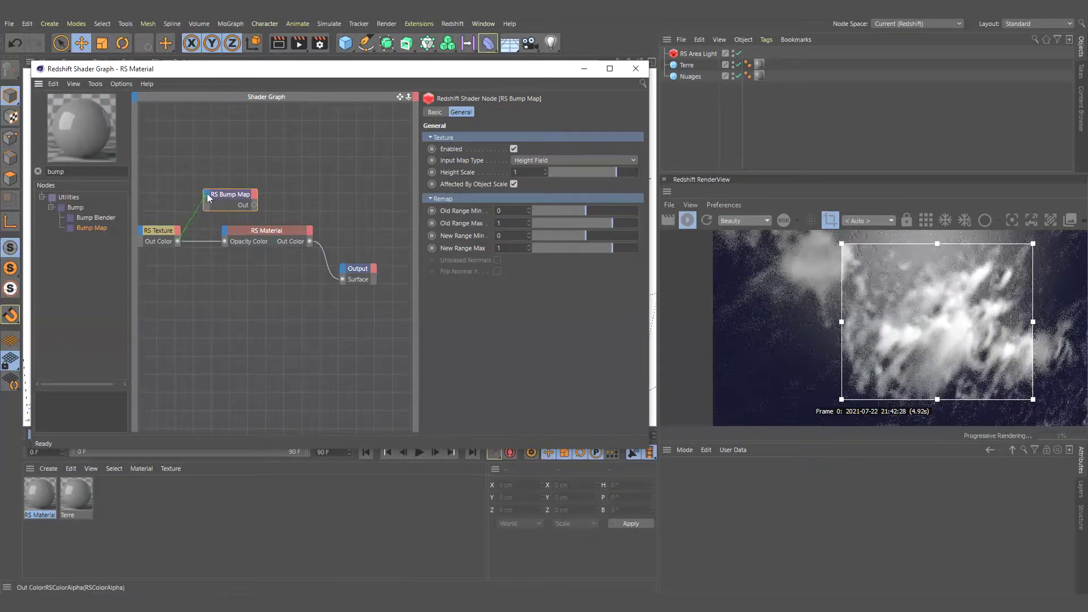
pyautogui.click(249, 213)
pyautogui.moveTo(254, 205); pyautogui.dragTo(226, 232)
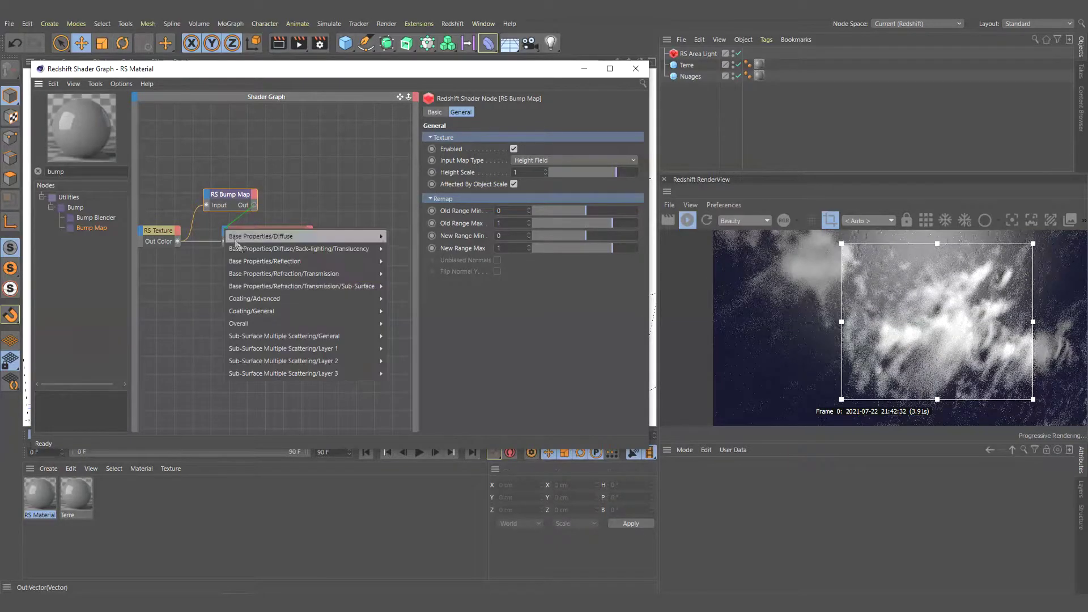
pyautogui.click(399, 361)
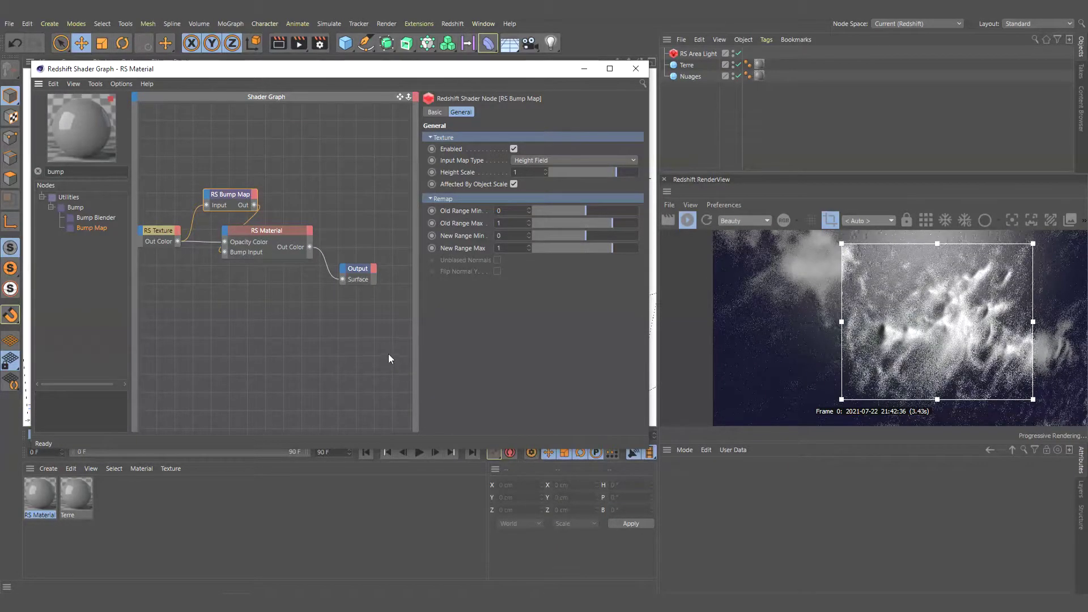
pyautogui.click(603, 174)
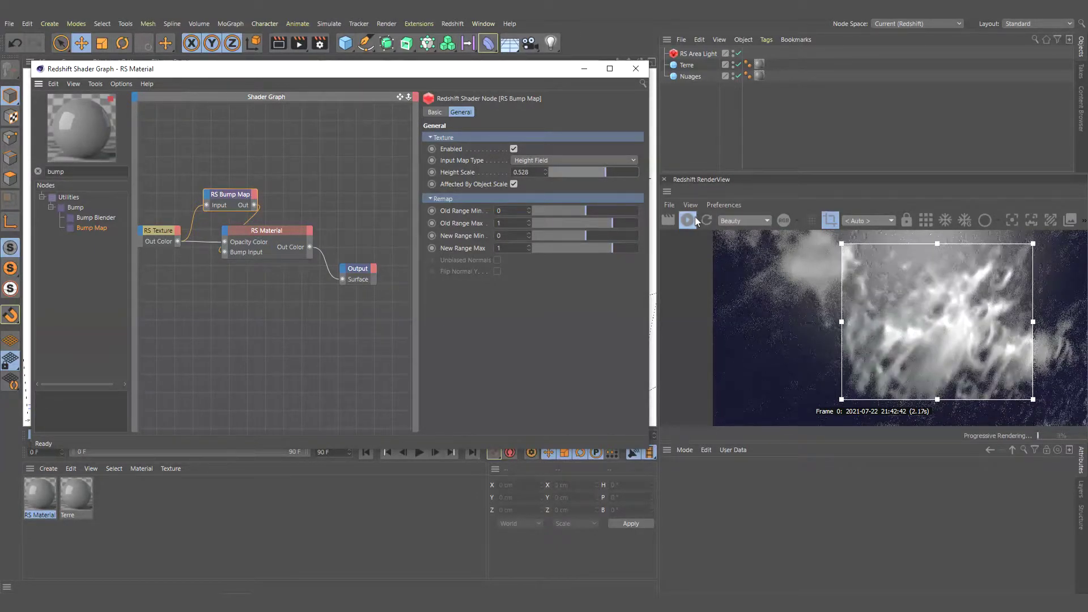
pyautogui.click(830, 220)
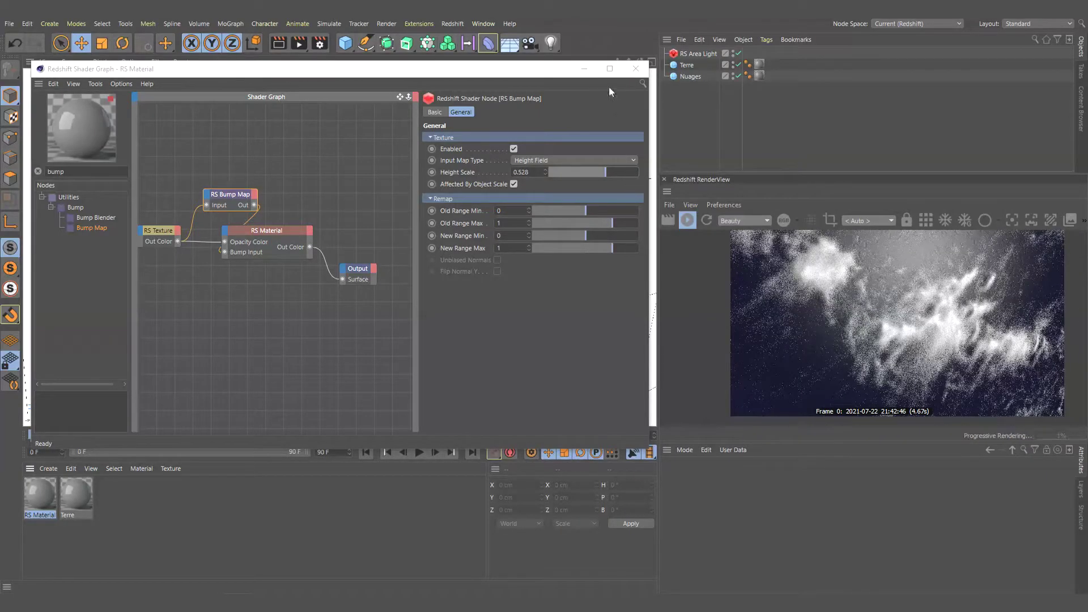
pyautogui.click(635, 68)
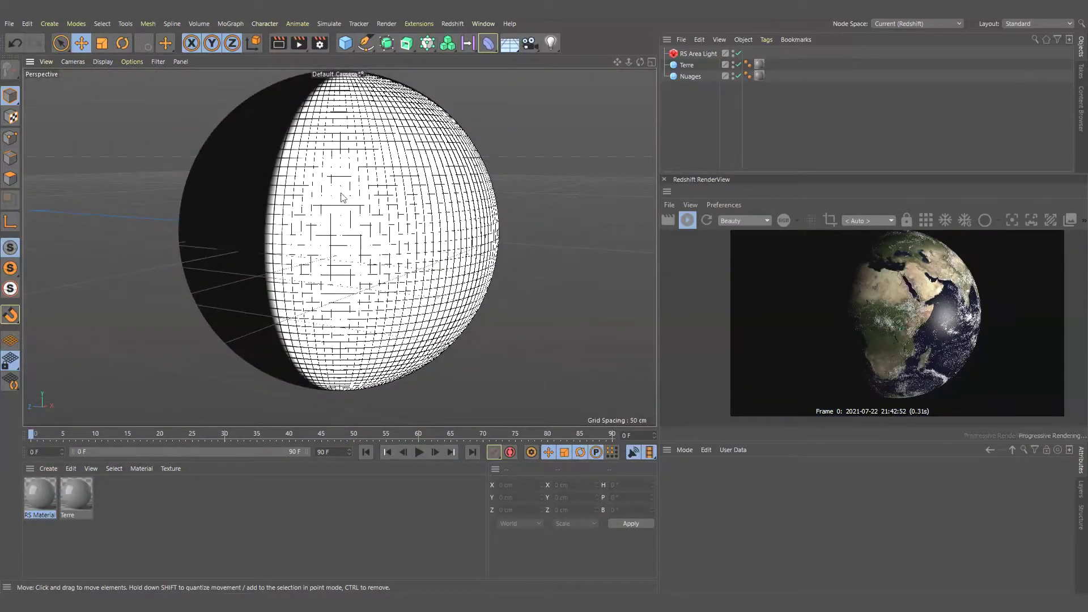
# Orbit the view and duplicate the Nuages sphere as Nuages.1.
pyautogui.moveTo(343, 195)
pyautogui.keyDown('alt'); pyautogui.mouseDown()
pyautogui.moveTo(251, 192)
pyautogui.moveTo(355, 202)
pyautogui.mouseUp(); pyautogui.keyUp('alt')
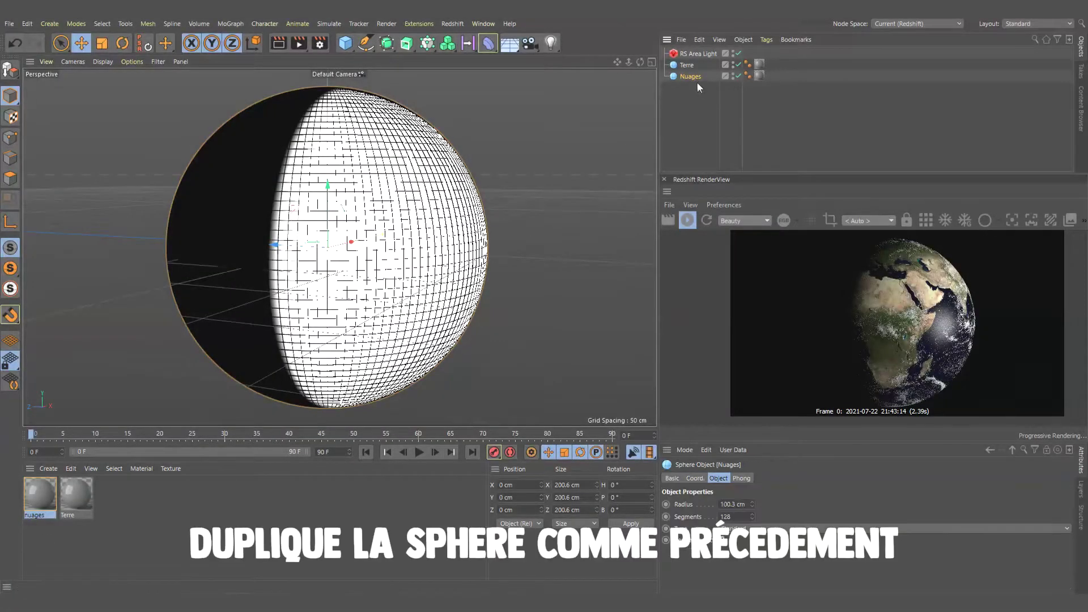
pyautogui.keyDown('ctrl'); pyautogui.moveTo(695, 82); pyautogui.dragTo(692, 84); pyautogui.keyUp('ctrl')
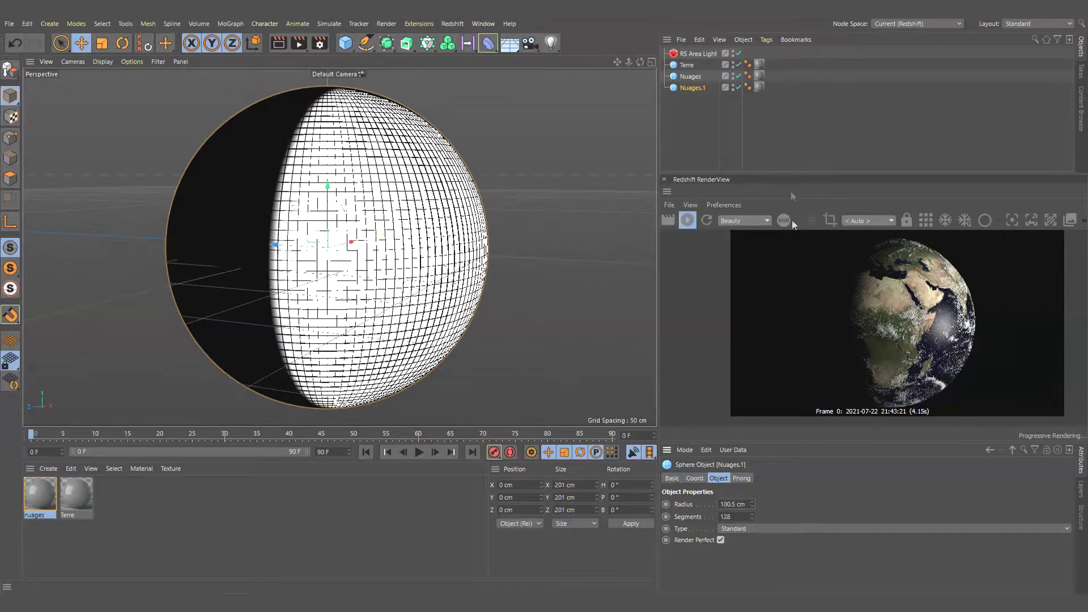
# Remove Nuages.1's cloud material tag and rename the sphere Atmo.
pyautogui.click(759, 87)
pyautogui.press('Delete')
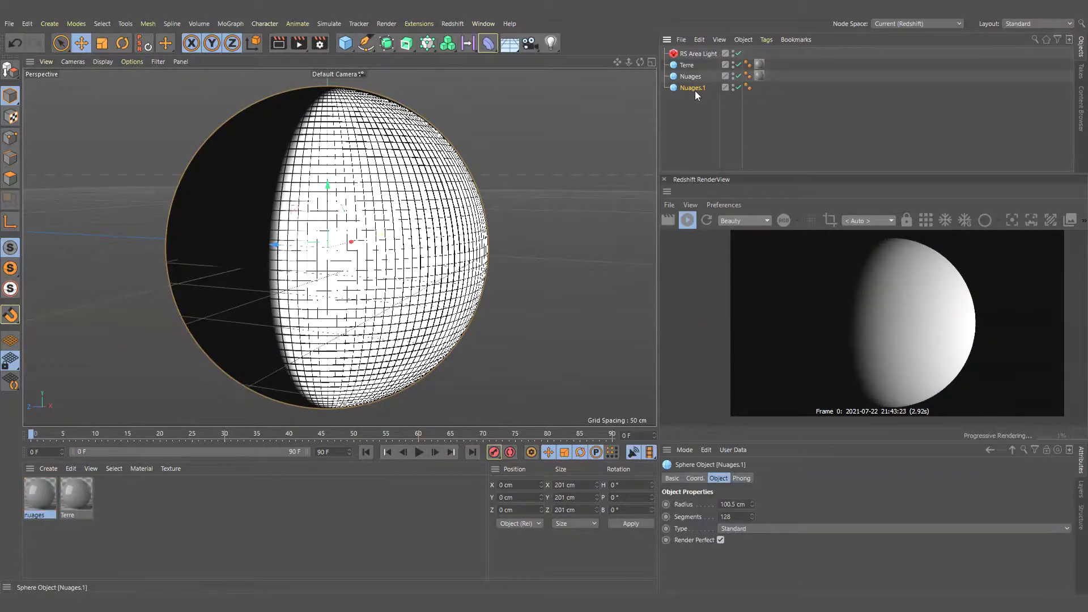
pyautogui.doubleClick(694, 88)
pyautogui.write('Atmo')
pyautogui.press('Return')
# Create a new Redshift material named Atmo and apply it to the Atmo sphere.
pyautogui.click(48, 468)
pyautogui.moveTo(183, 367)
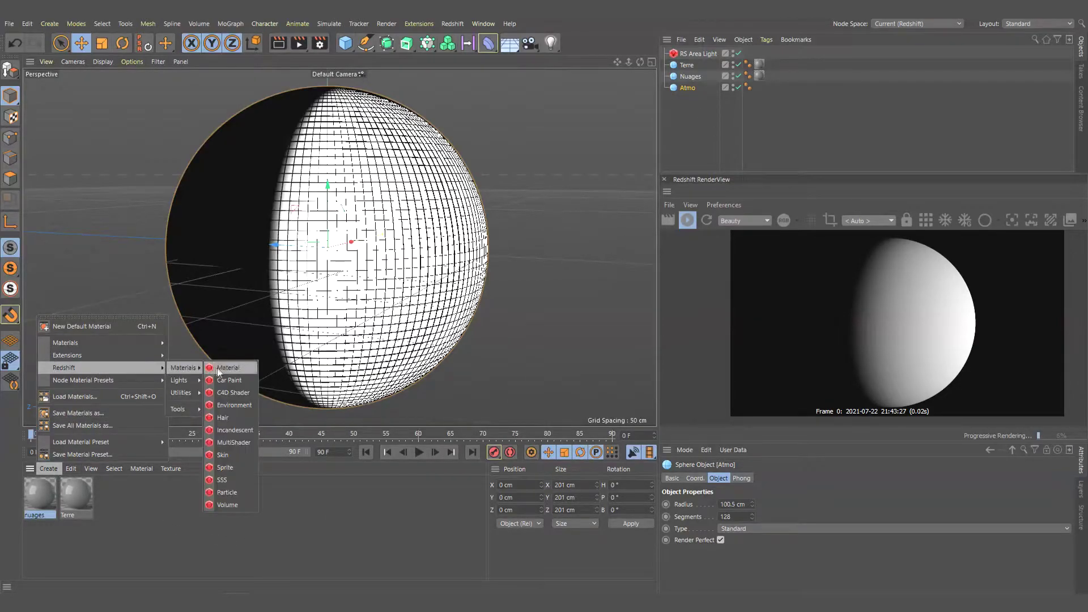
pyautogui.click(219, 373)
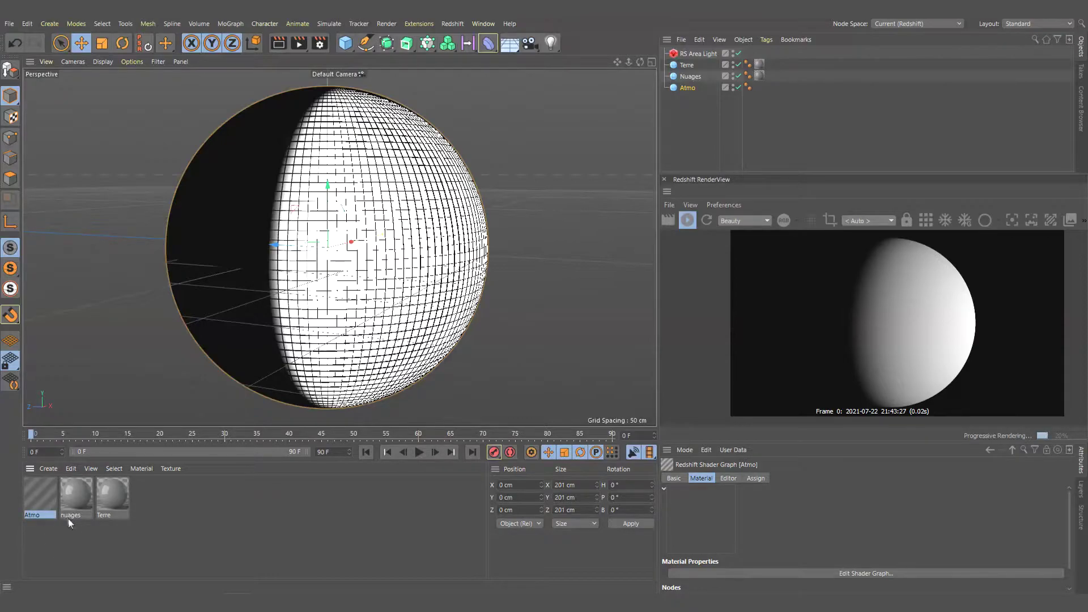
pyautogui.moveTo(690, 89); pyautogui.dragTo(690, 87)
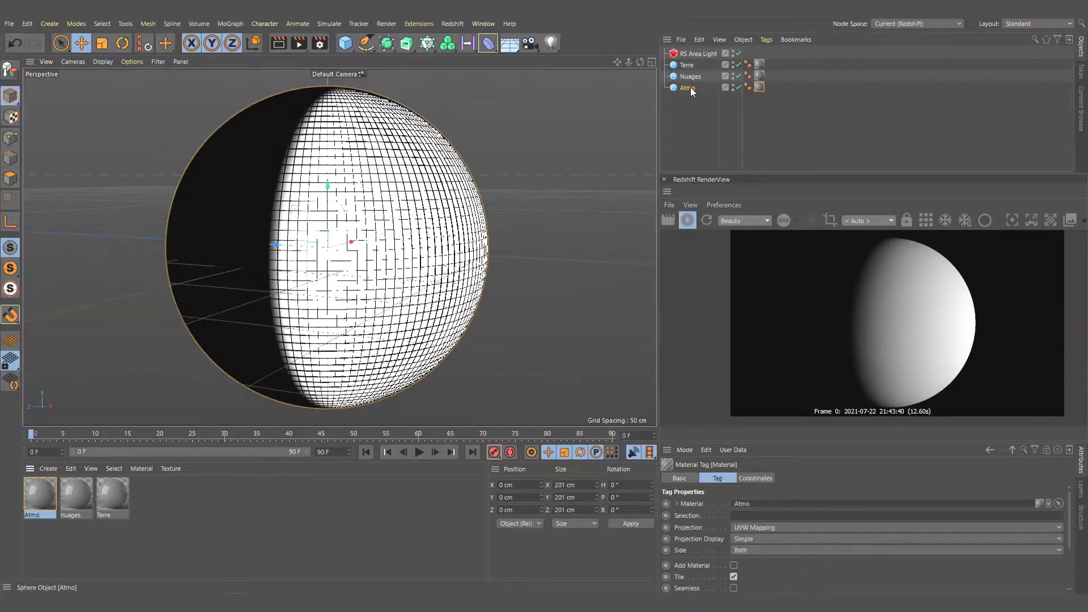
# Set the Atmo material's reflection roughness to 0.846 and add an RS Fresnel node.
pyautogui.doubleClick(40, 496)
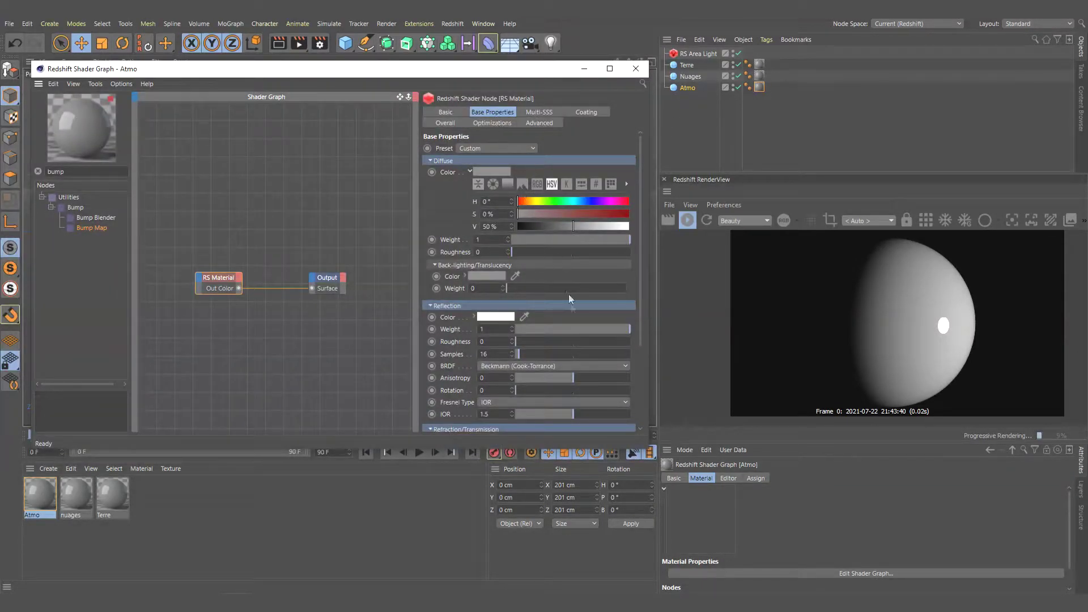
pyautogui.moveTo(600, 340); pyautogui.dragTo(613, 341)
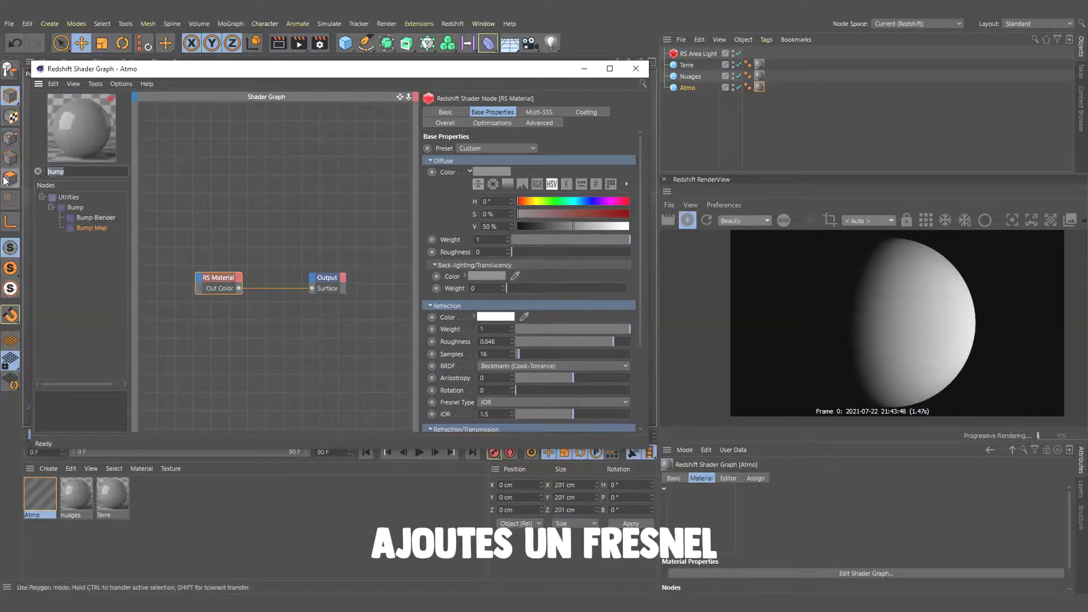
pyautogui.doubleClick(55, 171)
pyautogui.write('fre')
pyautogui.moveTo(77, 207)
pyautogui.mouseDown()
pyautogui.moveTo(173, 218)
pyautogui.moveTo(191, 350)
pyautogui.mouseUp()
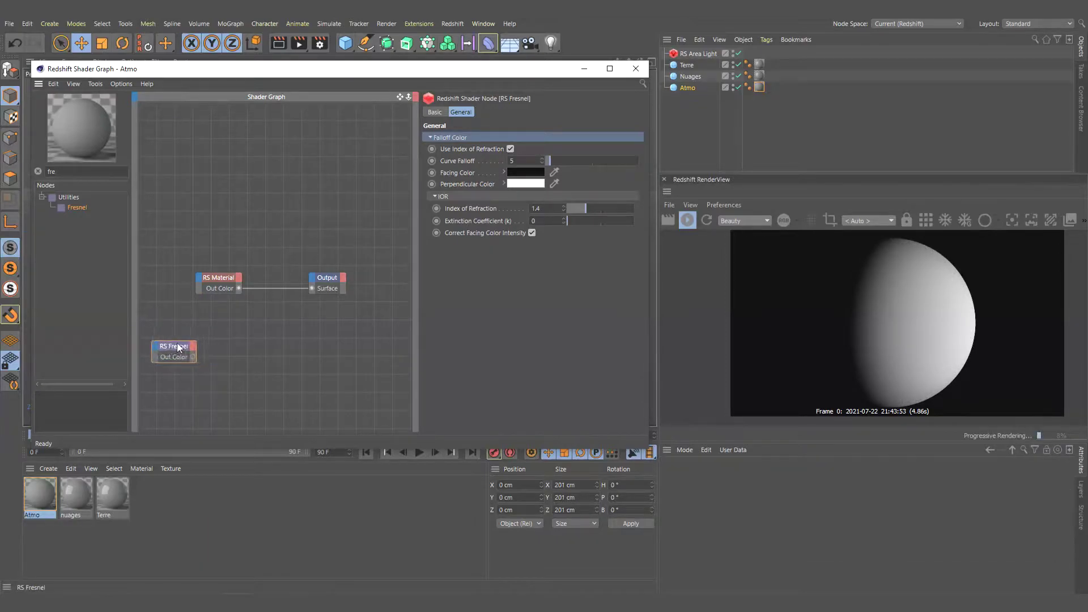
# Duplicate the RS Fresnel node while keeping the RS Material wired to the Output surface.
pyautogui.keyDown('ctrl'); pyautogui.moveTo(181, 350); pyautogui.dragTo(164, 316); pyautogui.keyUp('ctrl')
pyautogui.moveTo(192, 356)
pyautogui.mouseDown()
pyautogui.moveTo(284, 316)
pyautogui.moveTo(312, 287)
pyautogui.mouseUp()
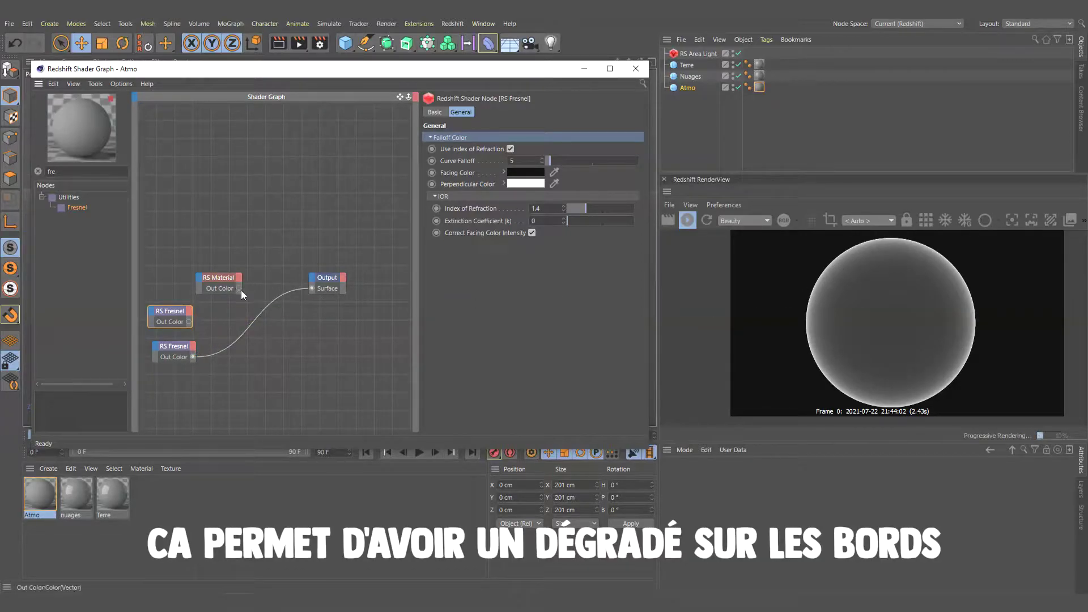
pyautogui.moveTo(239, 288); pyautogui.dragTo(311, 288)
pyautogui.moveTo(168, 307)
pyautogui.mouseDown()
pyautogui.moveTo(161, 261)
pyautogui.moveTo(226, 276)
pyautogui.mouseUp()
pyautogui.click(218, 277)
pyautogui.click(165, 262)
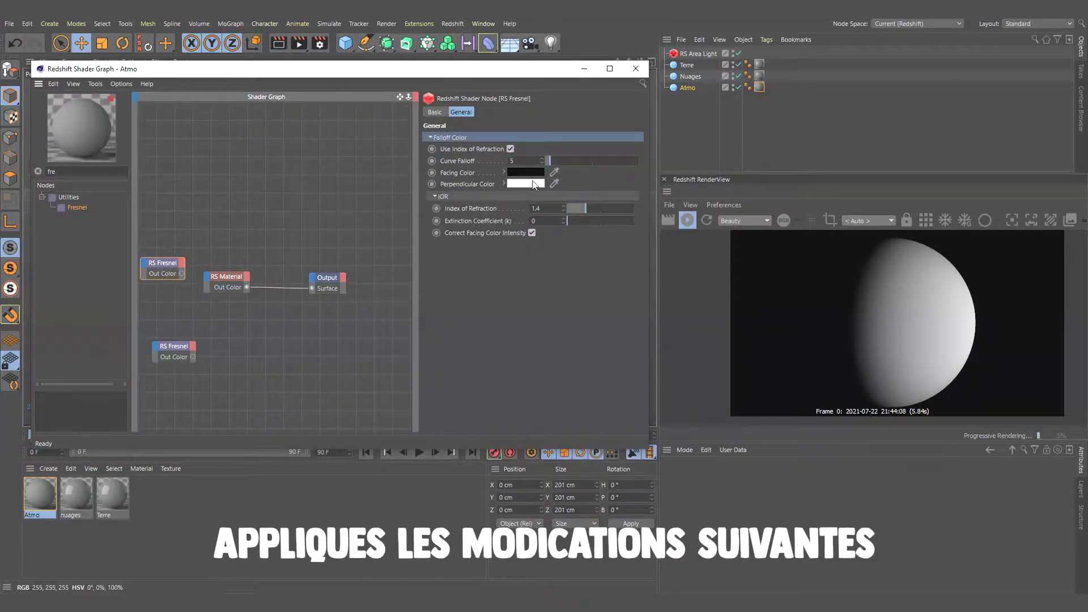
# Give the upper Fresnel a medium-blue facing colour, light-blue perpendicular colour and IOR 1.66.
pyautogui.click(533, 184)
pyautogui.click(585, 195)
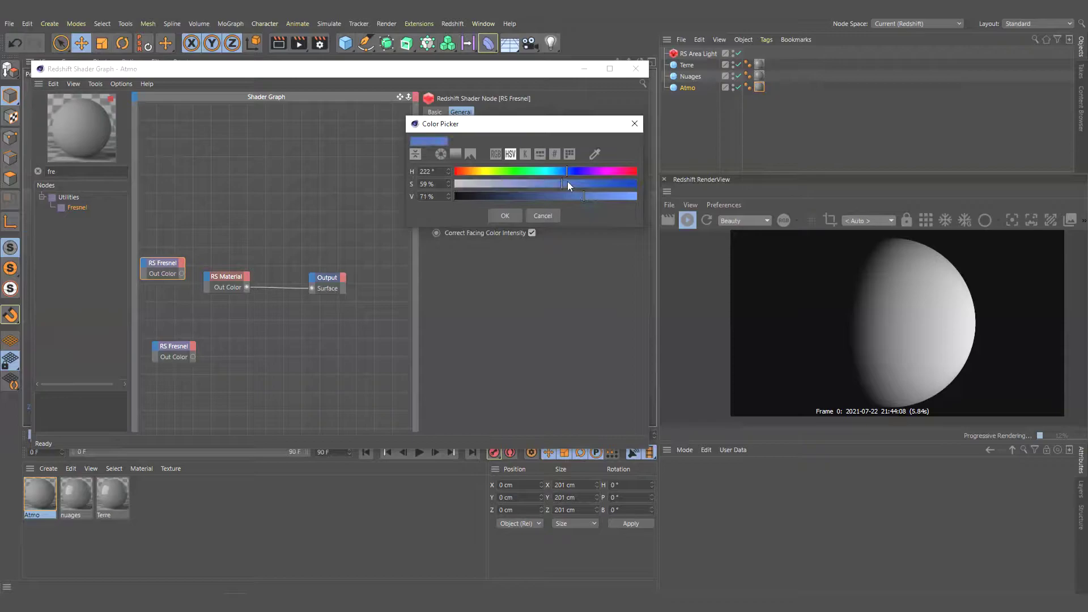
pyautogui.click(561, 171)
pyautogui.click(575, 184)
pyautogui.click(511, 216)
pyautogui.click(537, 192)
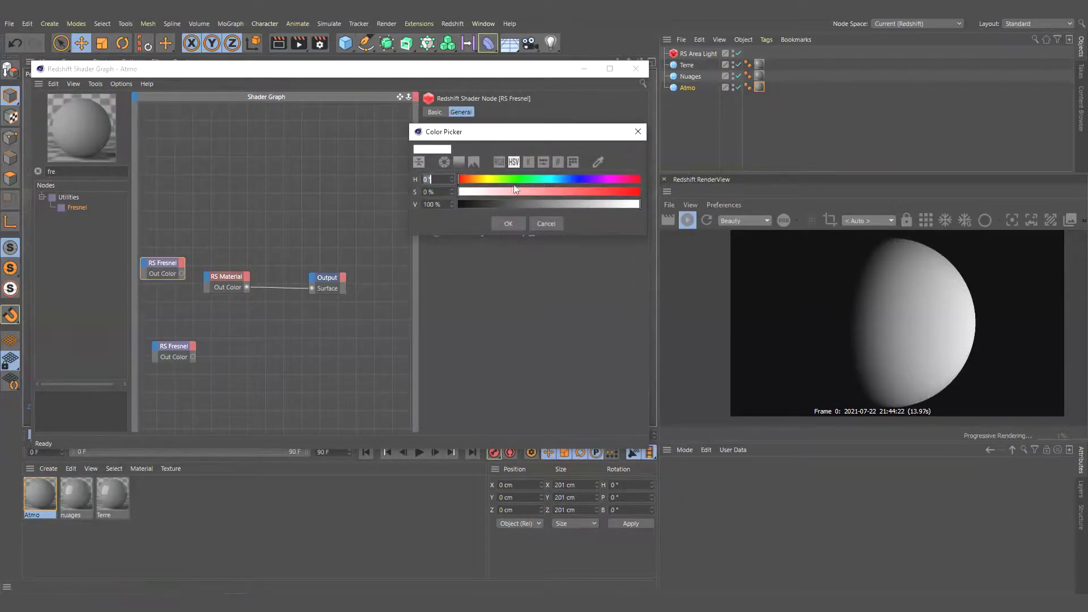
pyautogui.click(513, 223)
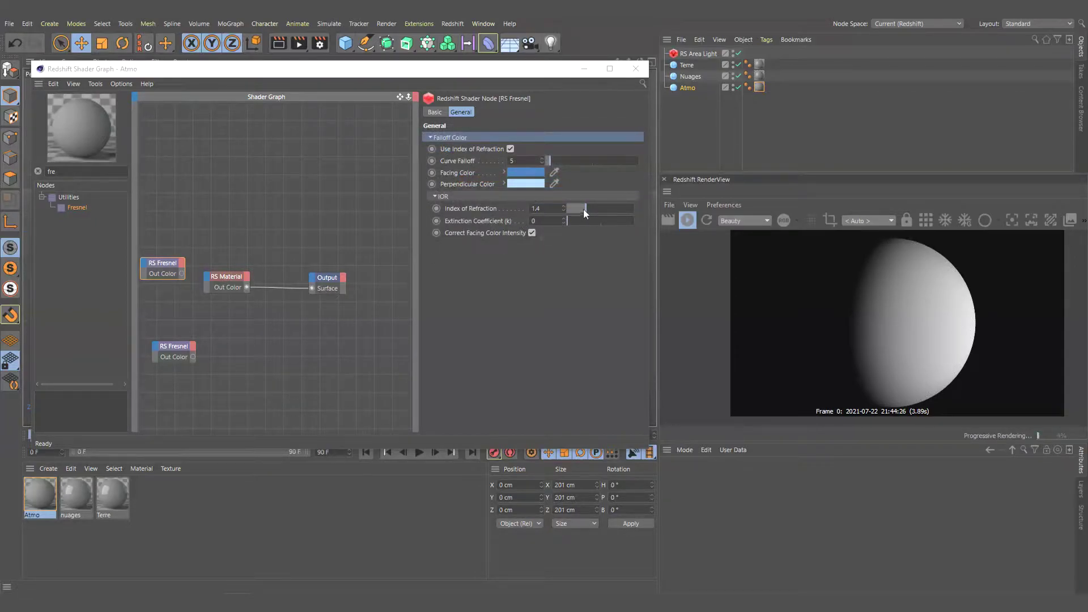
pyautogui.moveTo(583, 209); pyautogui.dragTo(589, 207)
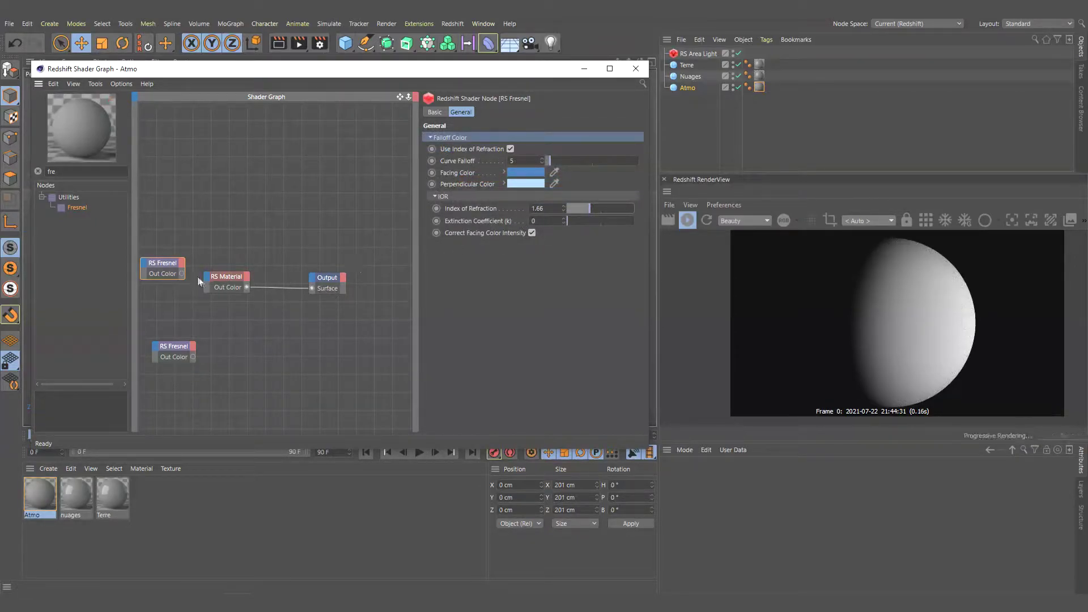
pyautogui.moveTo(193, 281); pyautogui.dragTo(209, 280)
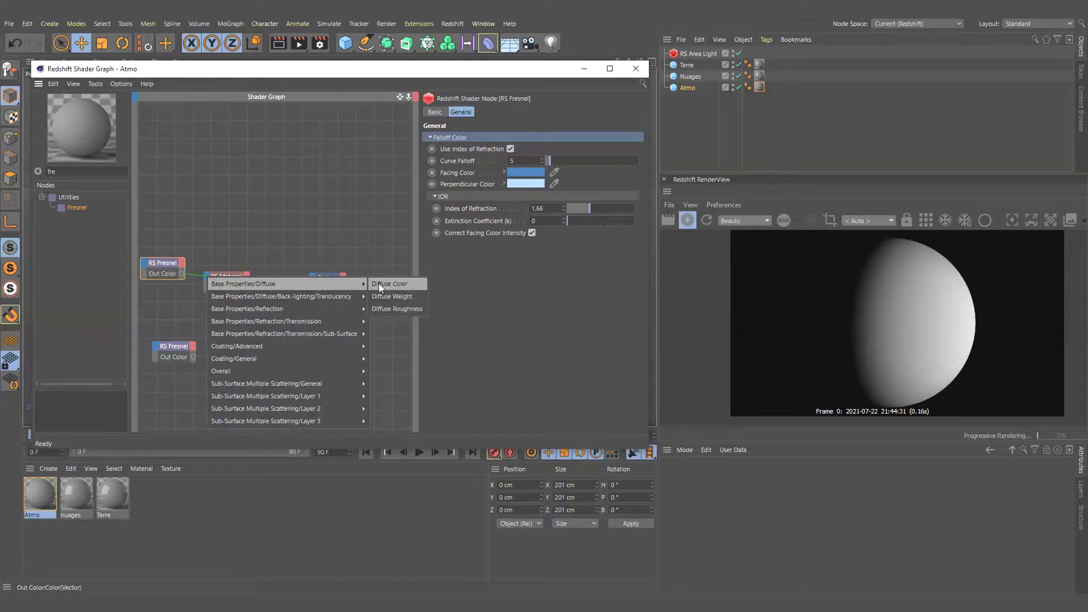
# Connect the upper Fresnel to Diffuse Color and the lower Fresnel to Opacity Color.
pyautogui.click(378, 284)
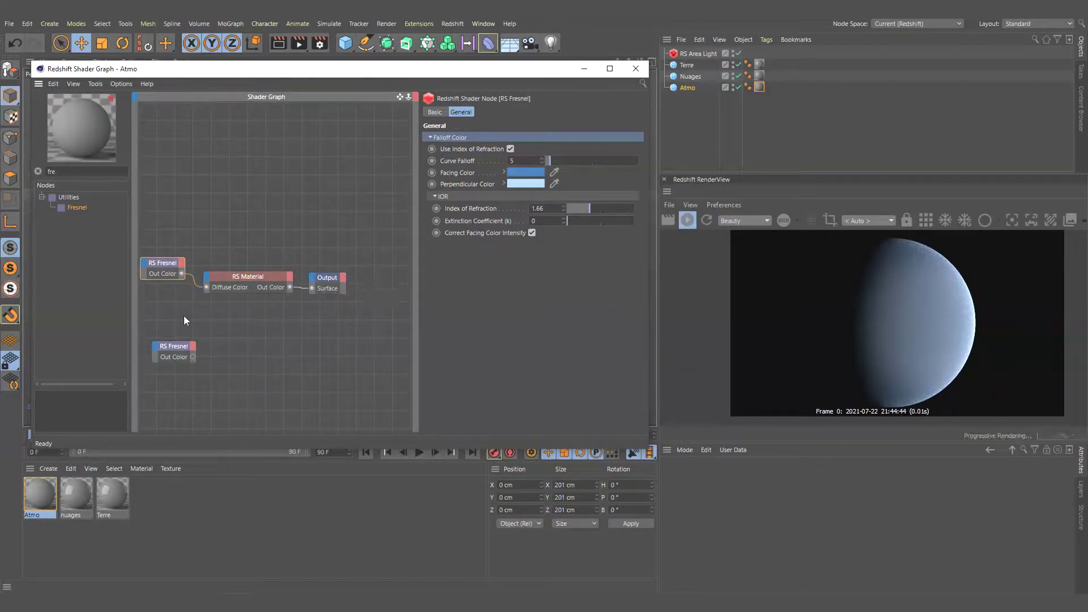
pyautogui.moveTo(208, 277); pyautogui.dragTo(208, 277)
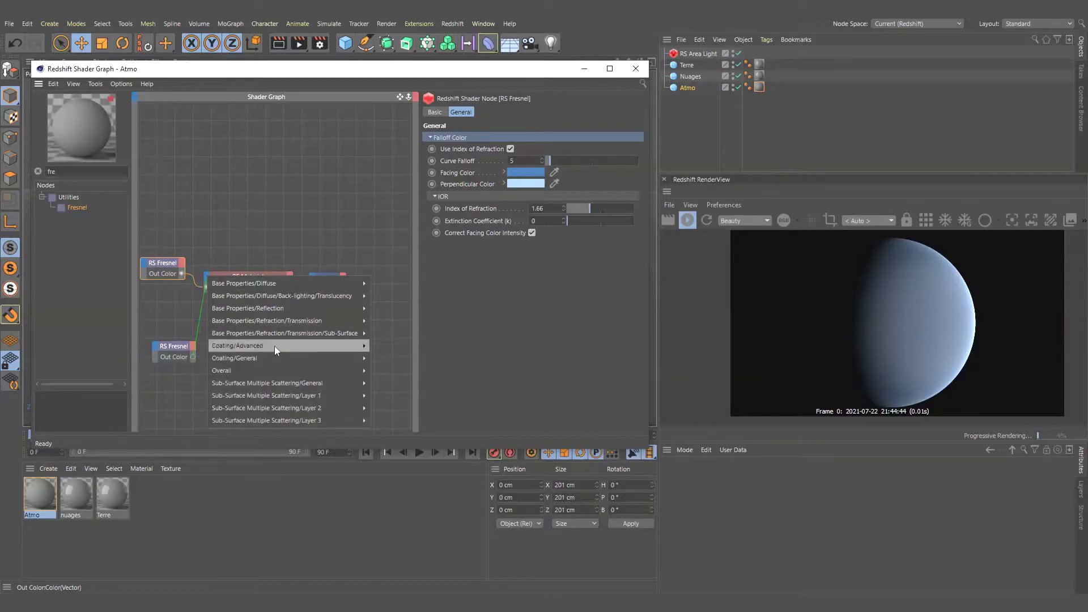
pyautogui.click(383, 383)
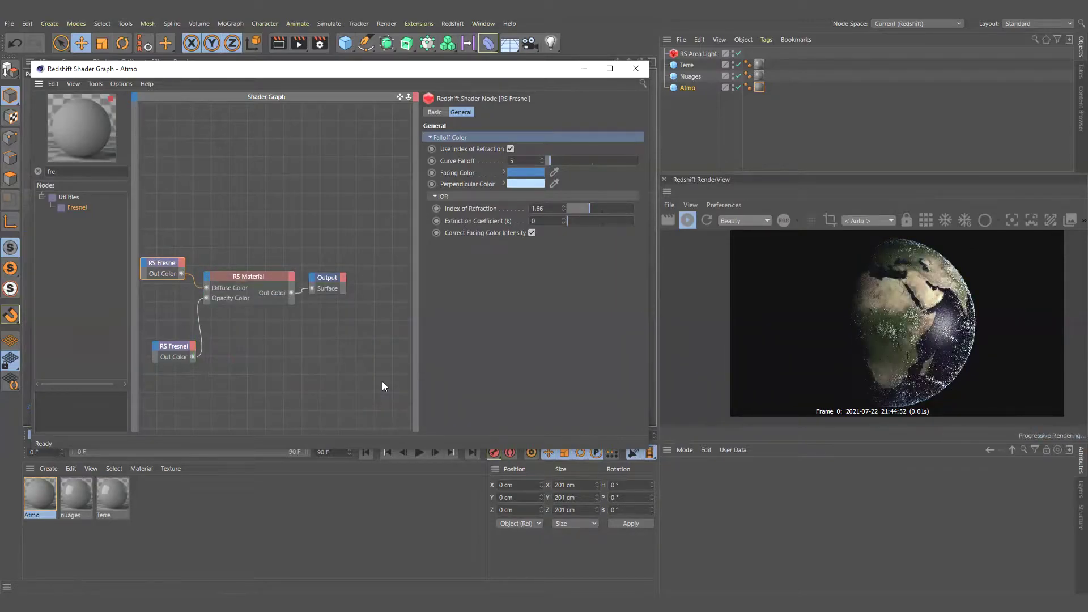
pyautogui.moveTo(182, 348); pyautogui.dragTo(170, 325)
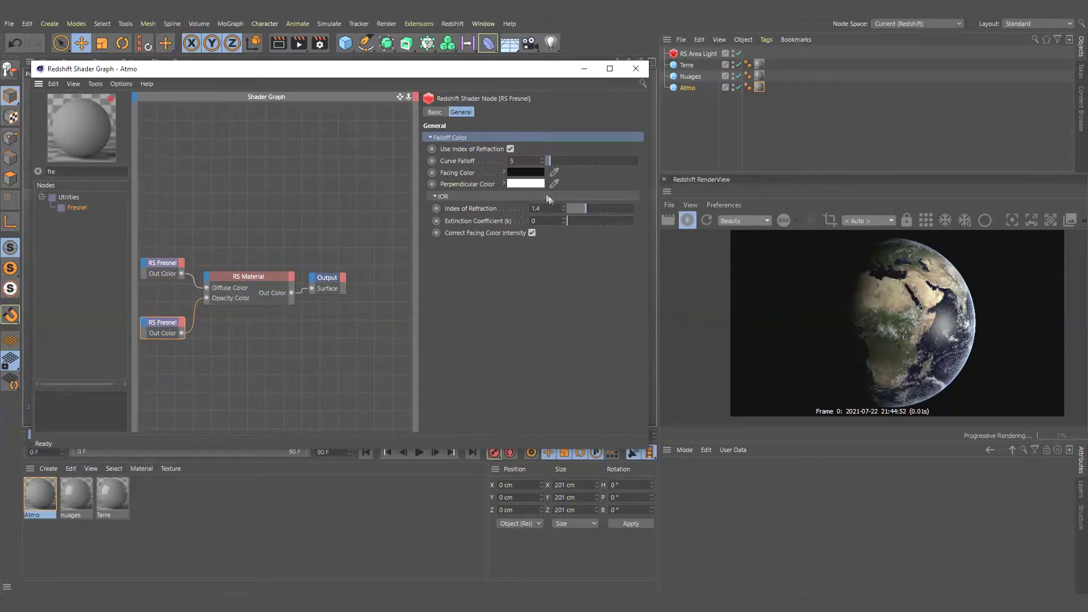
# Darken the opacity Fresnel's facing colour to a dark grey and close the graph.
pyautogui.click(526, 172)
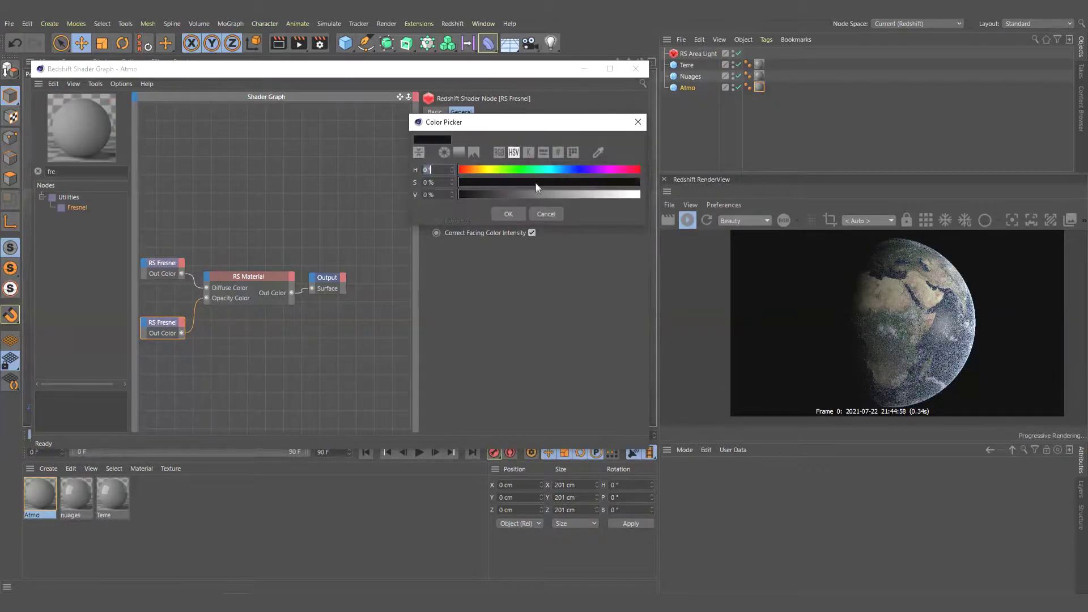
pyautogui.click(545, 213)
pyautogui.click(504, 173)
pyautogui.moveTo(576, 220)
pyautogui.mouseDown()
pyautogui.moveTo(552, 216)
pyautogui.moveTo(600, 227)
pyautogui.moveTo(570, 226)
pyautogui.mouseUp()
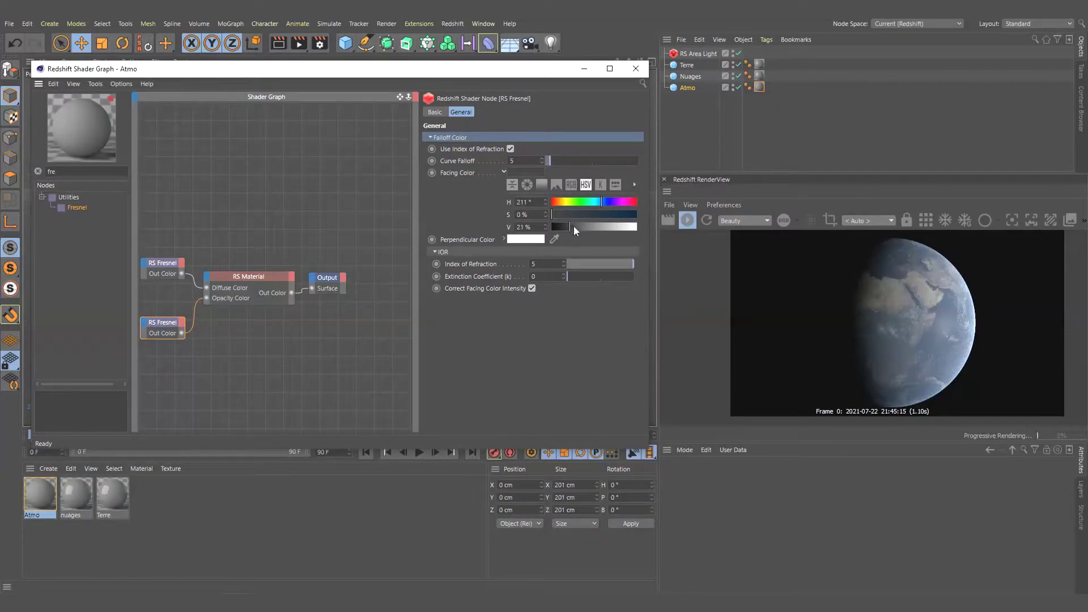
pyautogui.moveTo(572, 227); pyautogui.dragTo(555, 228)
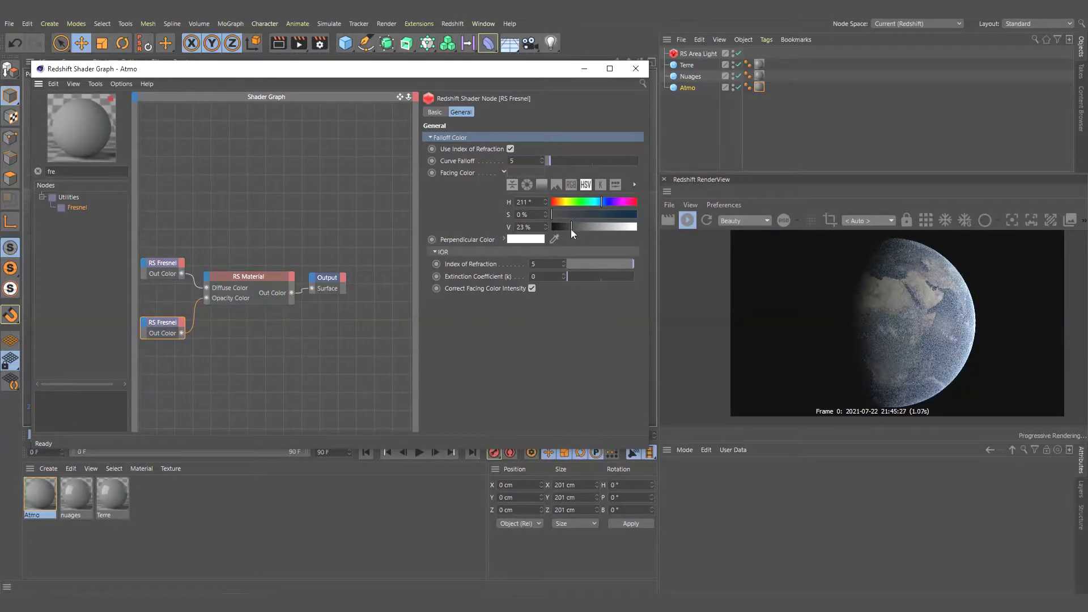
pyautogui.click(584, 69)
pyautogui.scroll(3, 374, 215)
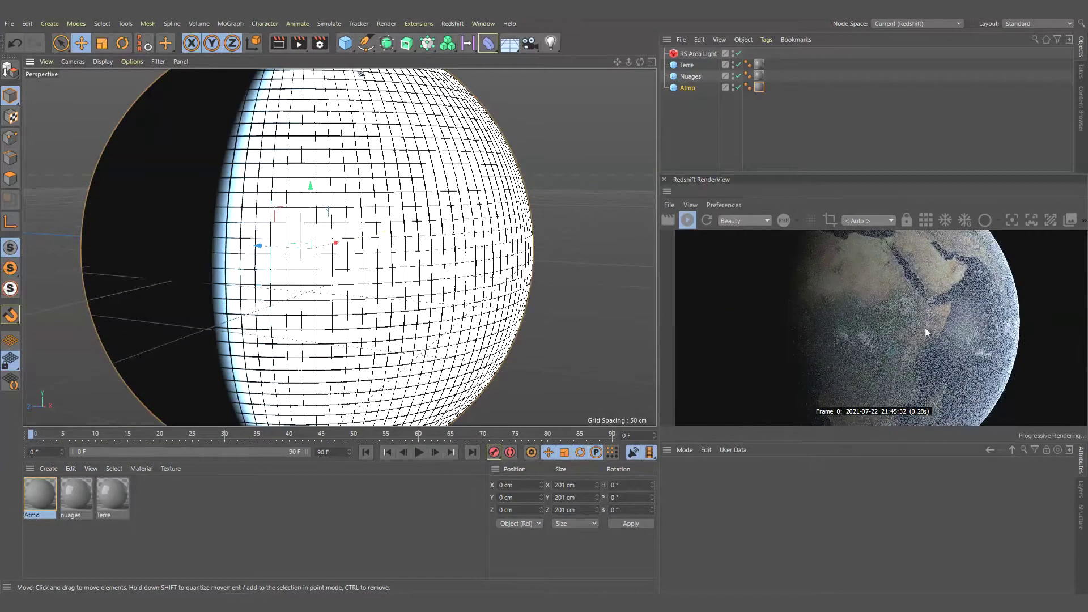
# Reopen the Atmo graph and nudge the blue Fresnel's IOR down from 1.66 to about 1.6.
pyautogui.scroll(-1, 923, 327)
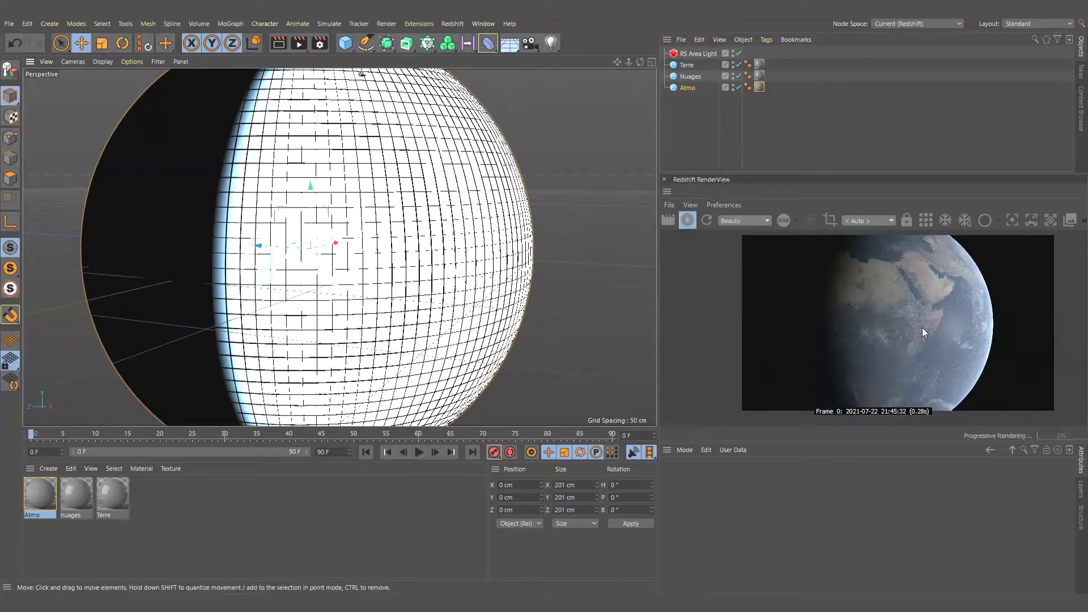
pyautogui.doubleClick(47, 488)
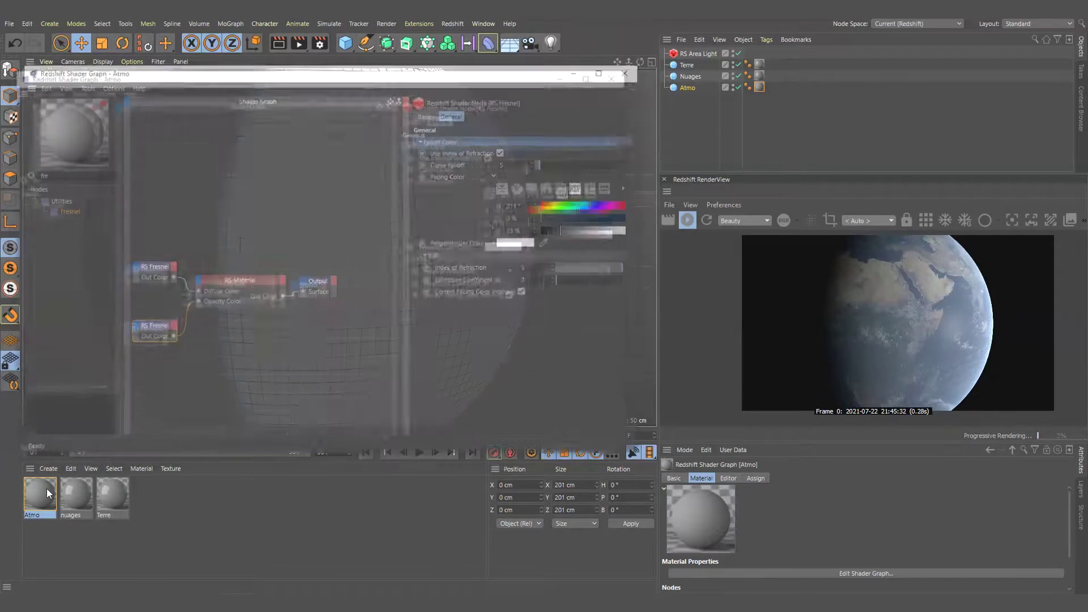
pyautogui.moveTo(585, 264); pyautogui.dragTo(590, 264)
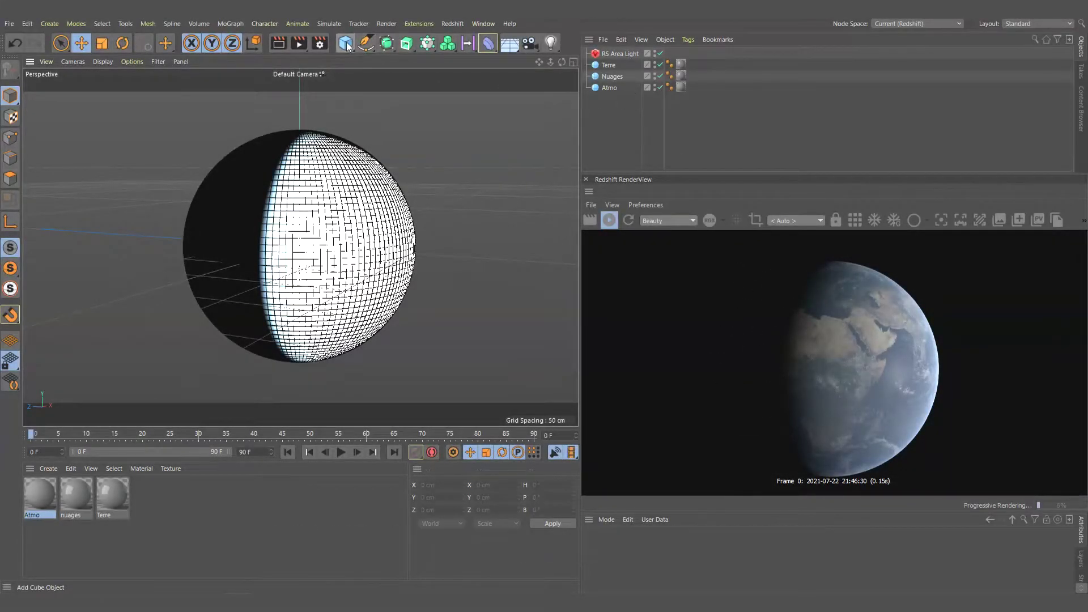
# Duplicate the Atmo sphere and name the copy Space_light.
pyautogui.moveTo(608, 89); pyautogui.dragTo(610, 100)
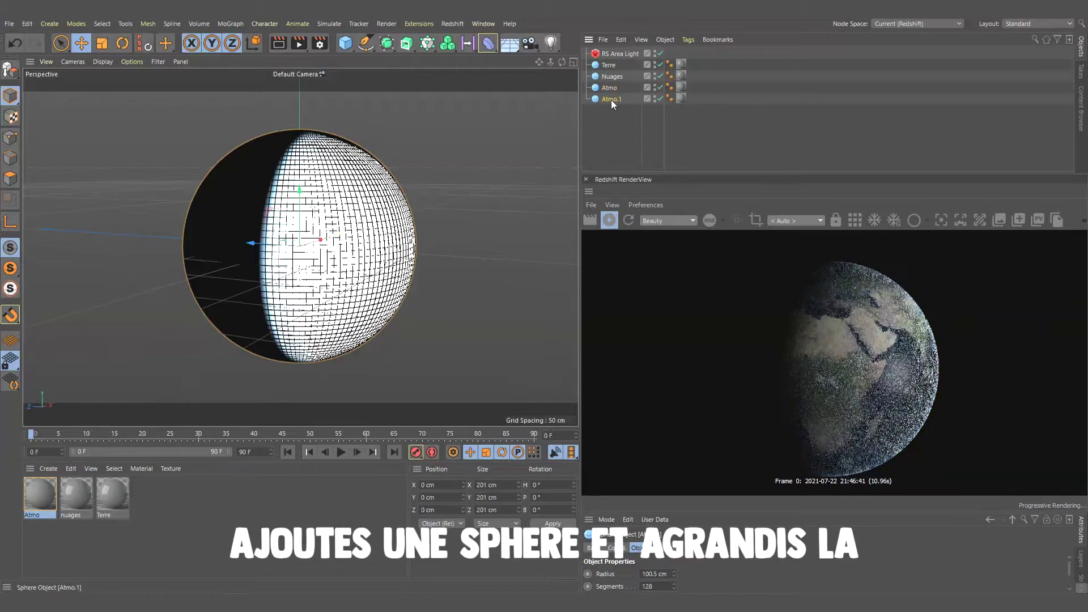
pyautogui.doubleClick(611, 99)
pyautogui.write('Sap')
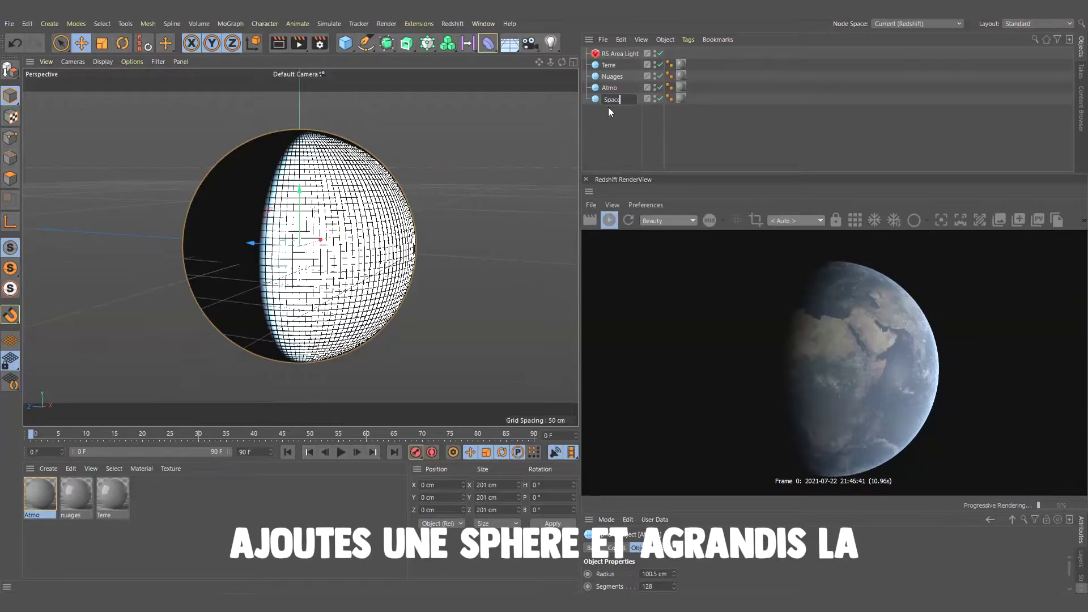
pyautogui.write('_light')
pyautogui.press('Return')
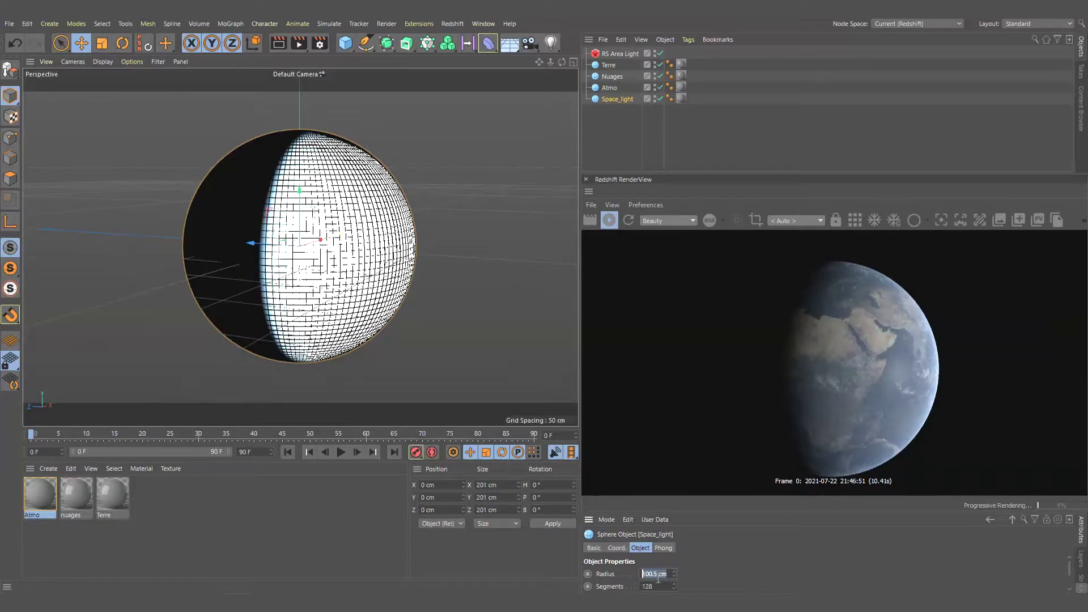
pyautogui.write('900')
# Set Space_light's radius to 900 cm and delete its material tag.
pyautogui.press('Return')
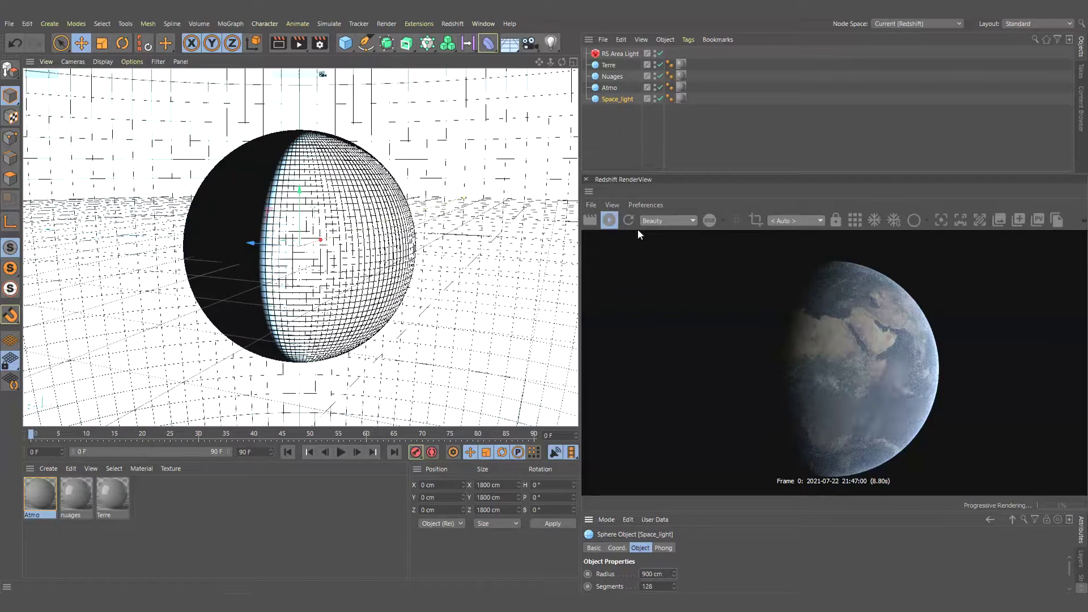
pyautogui.click(681, 99)
pyautogui.press('Delete')
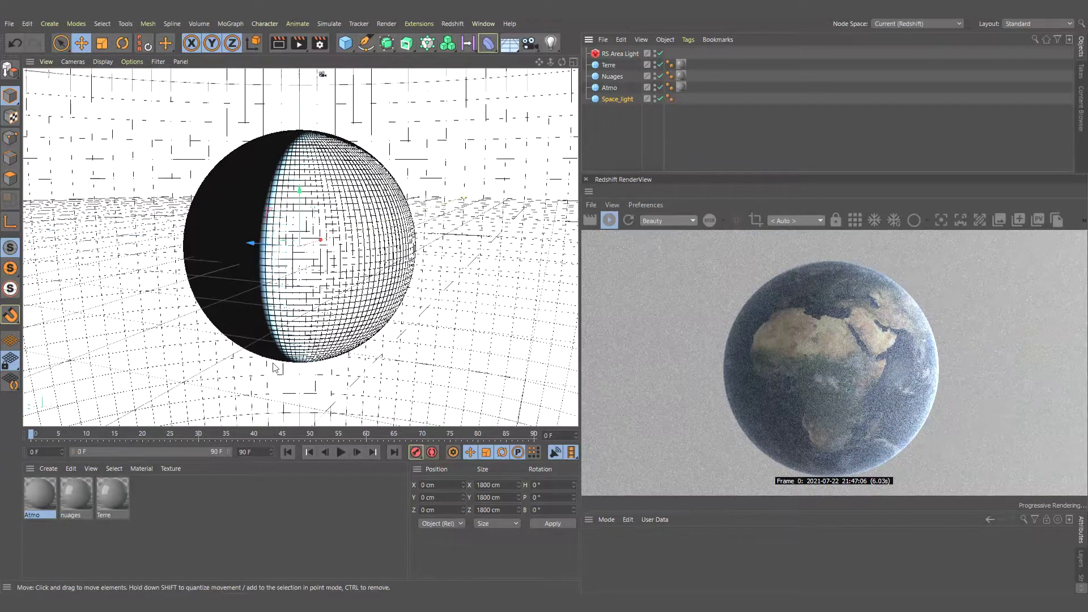
# Create a Redshift material on Space_light with reflection roughness 1.
pyautogui.click(46, 468)
pyautogui.moveTo(183, 367)
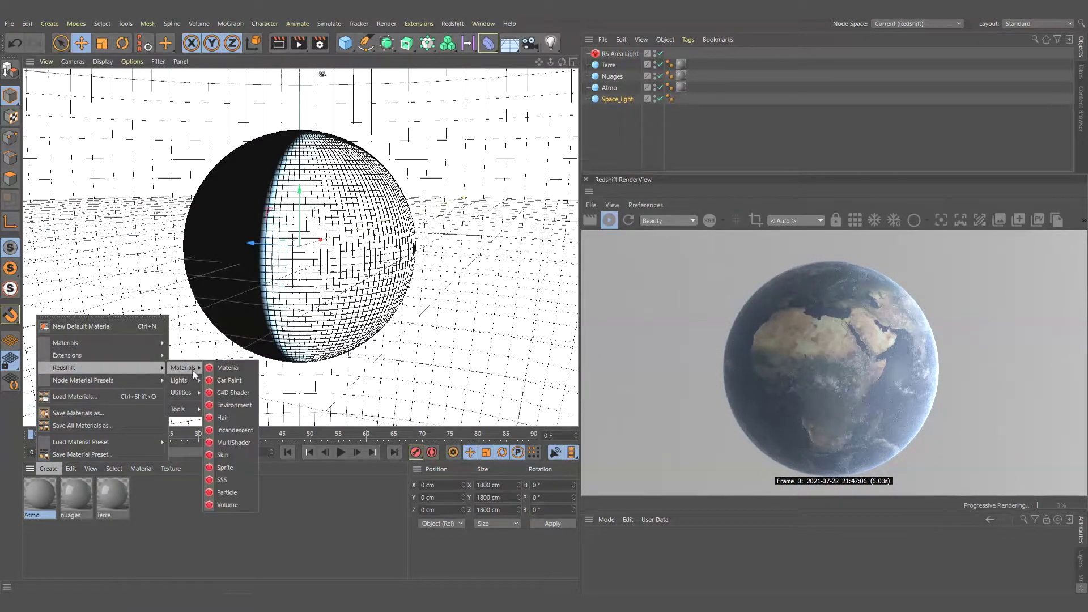
pyautogui.click(221, 369)
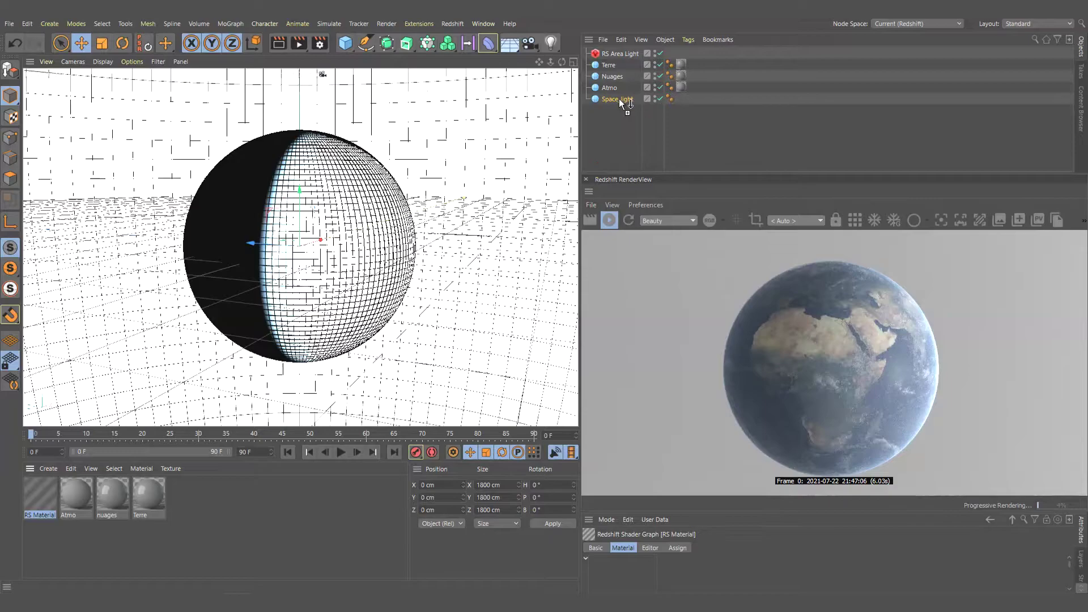
pyautogui.moveTo(621, 102); pyautogui.dragTo(621, 102)
pyautogui.doubleClick(42, 488)
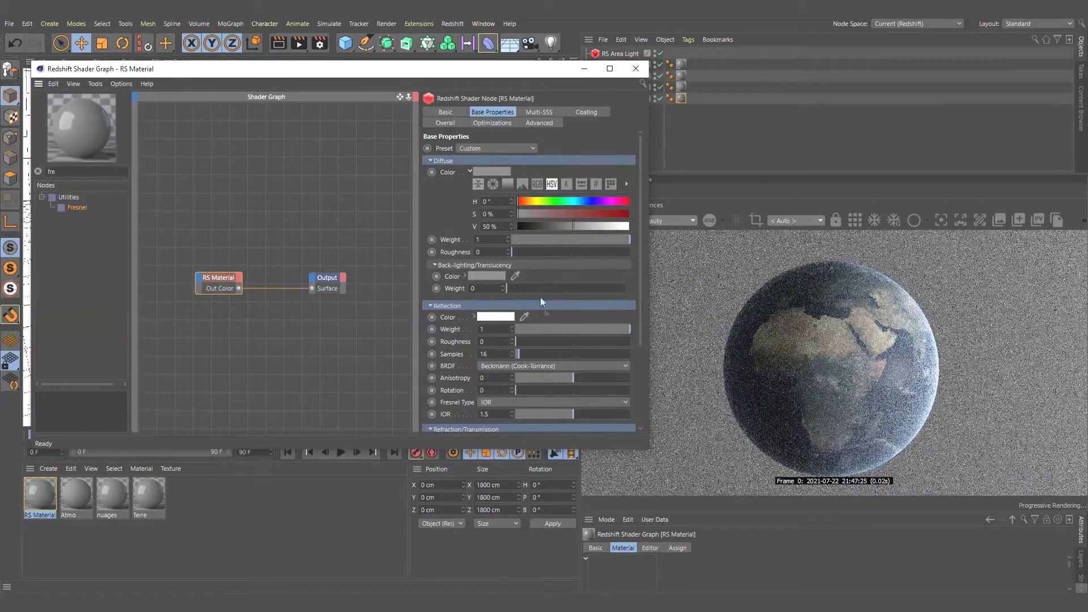
pyautogui.click(618, 340)
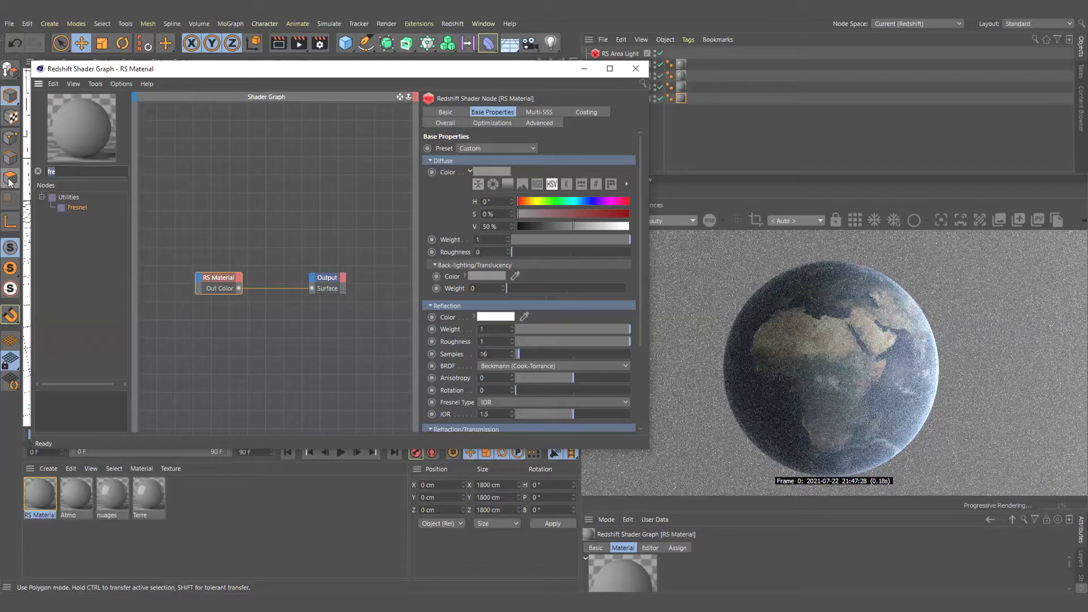
# Feed an RS Texture loading starmap_16k.tif into the material's Emission Color.
pyautogui.press('BackSpace')
pyautogui.press('BackSpace')
pyautogui.press('BackSpace')
pyautogui.write('tex')
pyautogui.moveTo(161, 229); pyautogui.dragTo(198, 277)
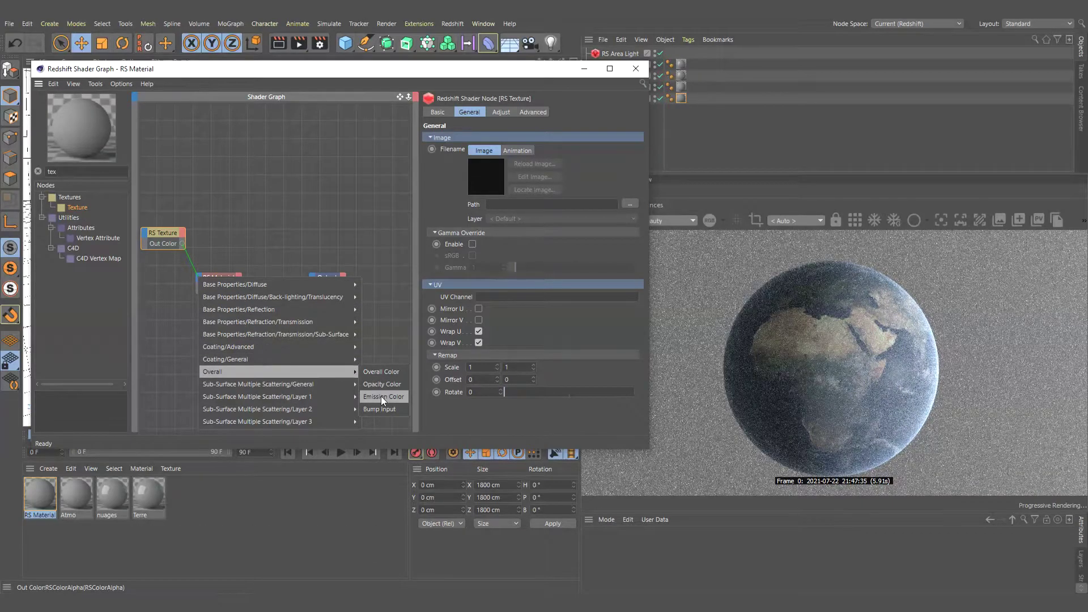
pyautogui.click(381, 396)
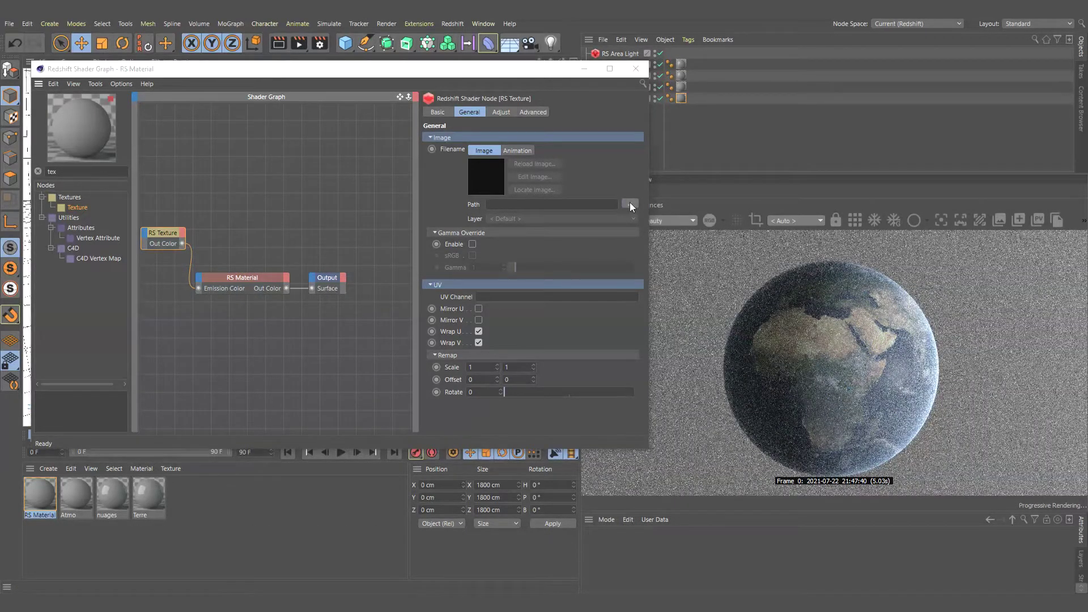
pyautogui.click(630, 203)
pyautogui.click(464, 191)
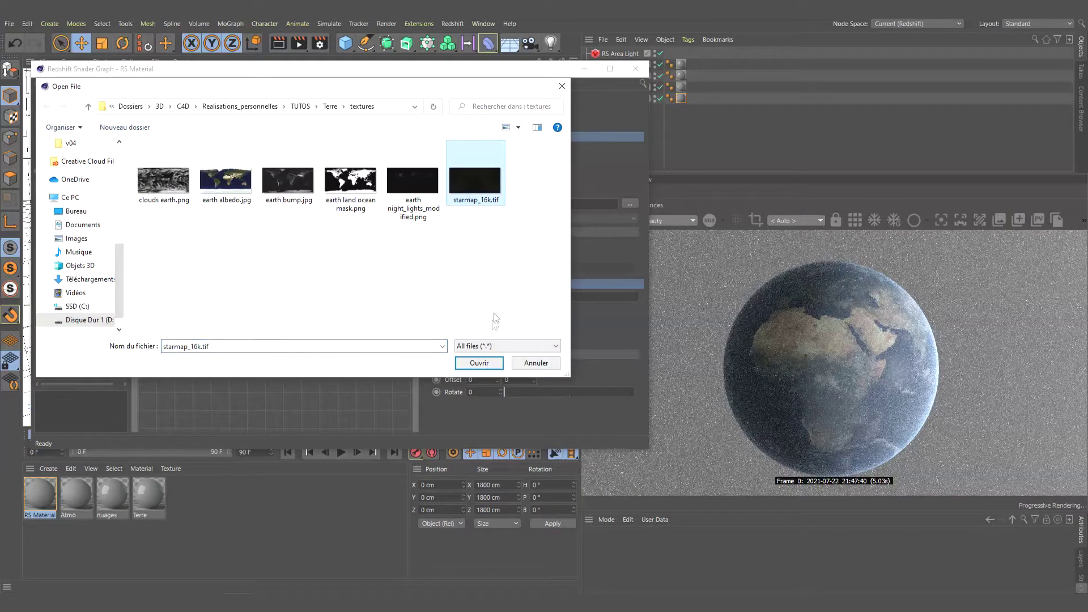
pyautogui.click(479, 363)
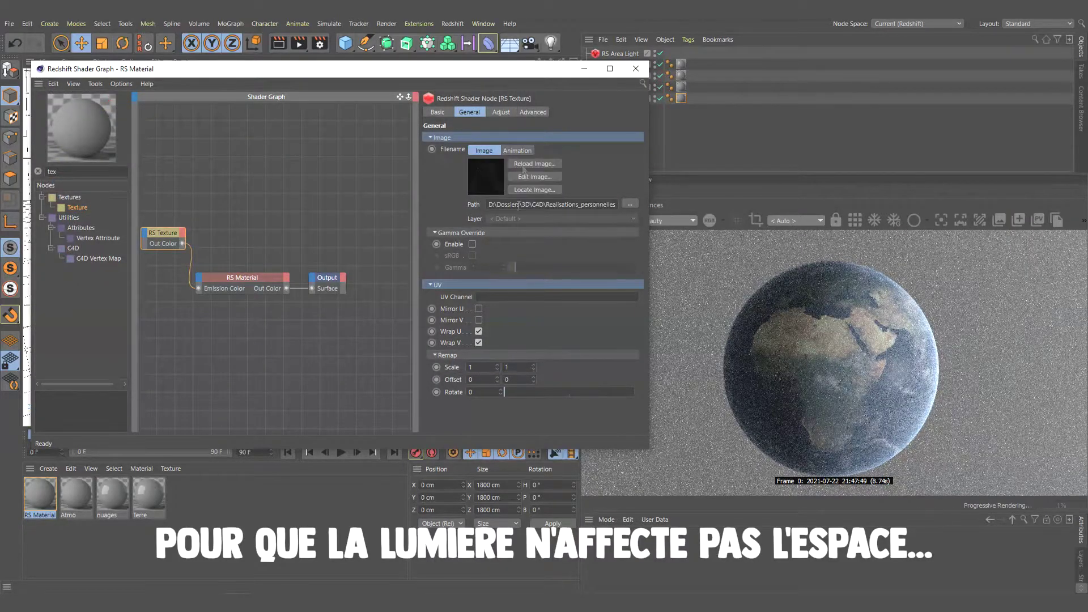
pyautogui.moveTo(479, 77); pyautogui.dragTo(331, 79)
# Exclude Space_light from the RS Area Light's illumination.
pyautogui.click(617, 53)
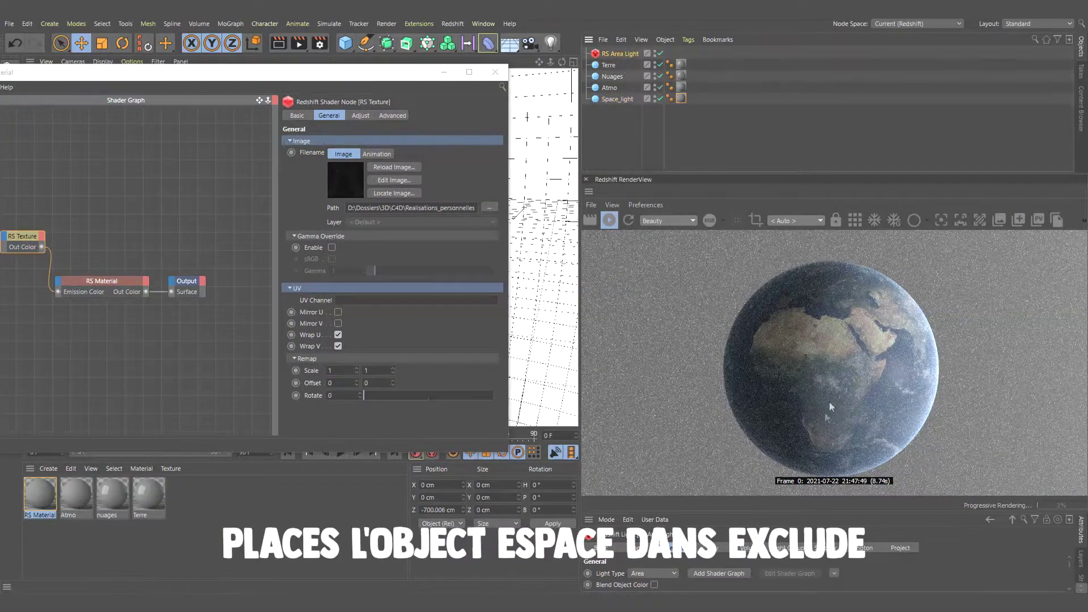
pyautogui.moveTo(779, 510); pyautogui.dragTo(782, 331)
pyautogui.click(899, 366)
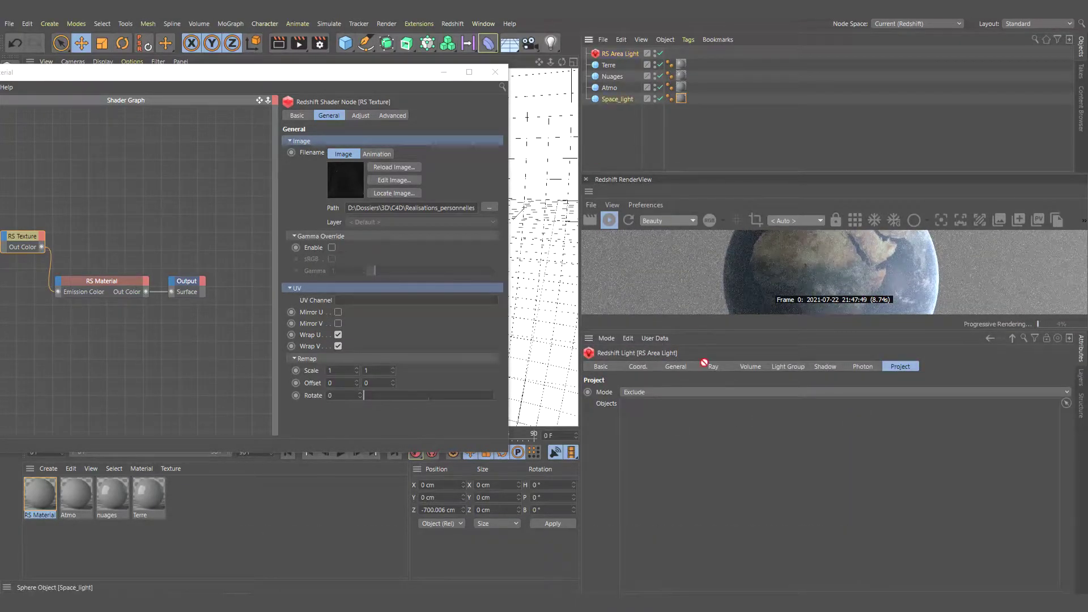
pyautogui.moveTo(703, 363); pyautogui.dragTo(691, 468)
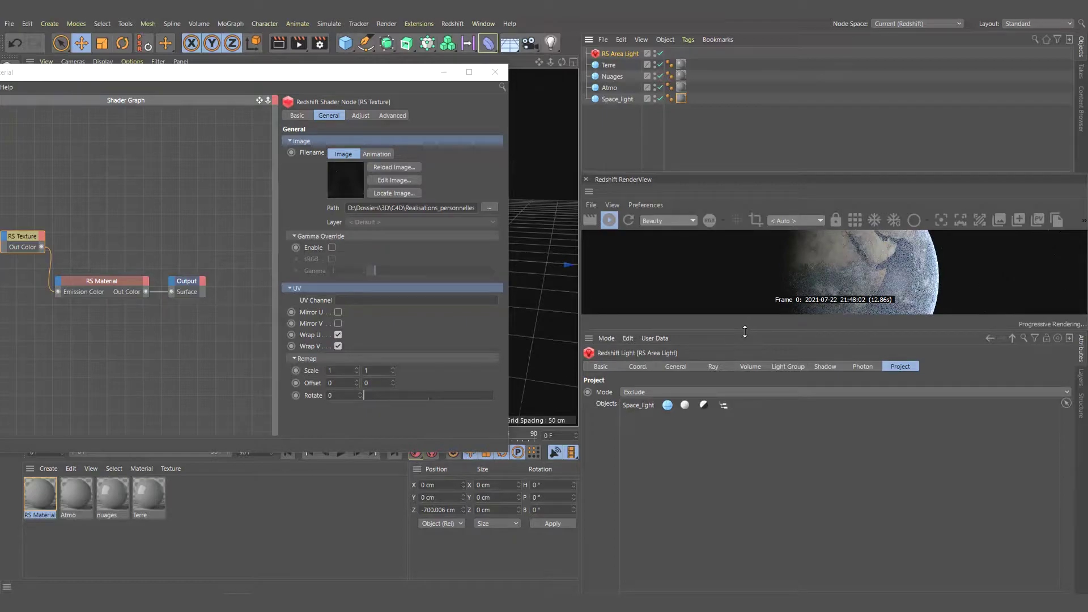
pyautogui.moveTo(744, 331); pyautogui.dragTo(744, 506)
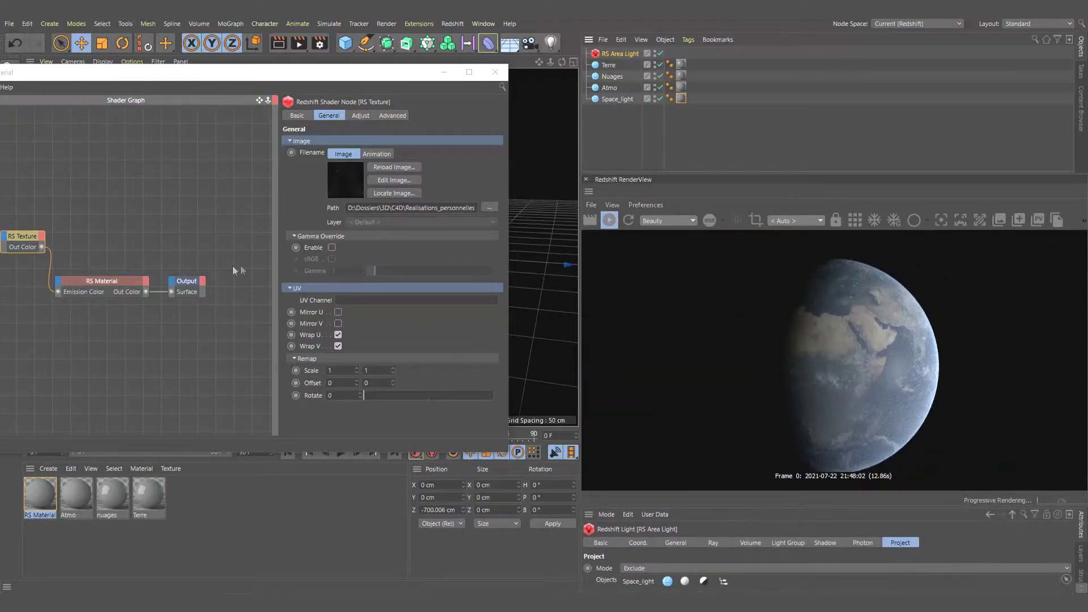
# Check the RS Material's overall settings, tuck the shader graph away, and frame Space_light.
pyautogui.click(102, 280)
pyautogui.click(304, 125)
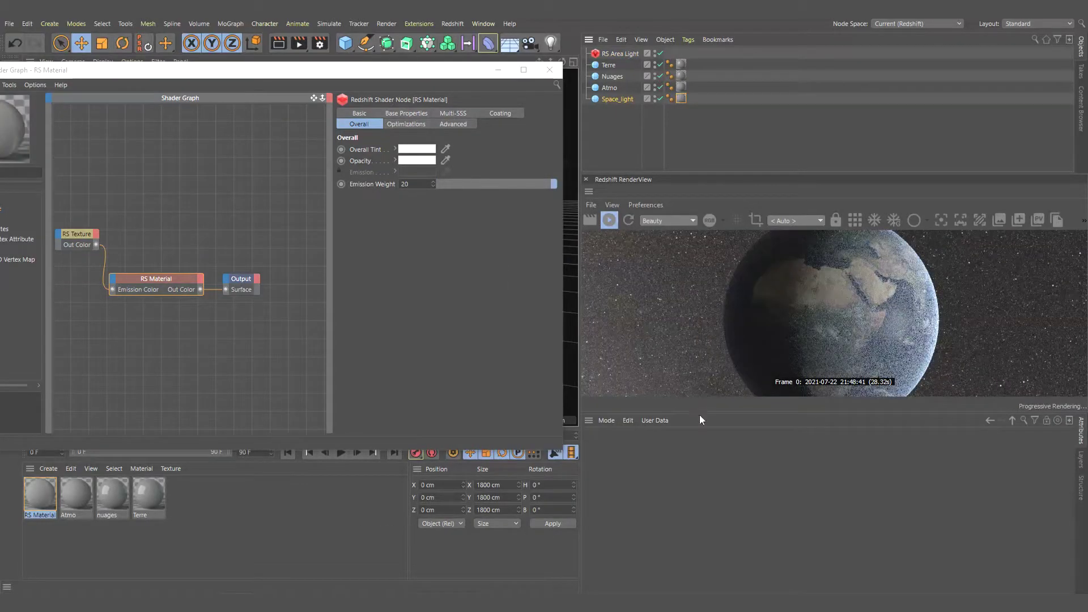
pyautogui.moveTo(699, 419)
pyautogui.mouseDown()
pyautogui.moveTo(714, 564)
pyautogui.moveTo(714, 535)
pyautogui.mouseUp()
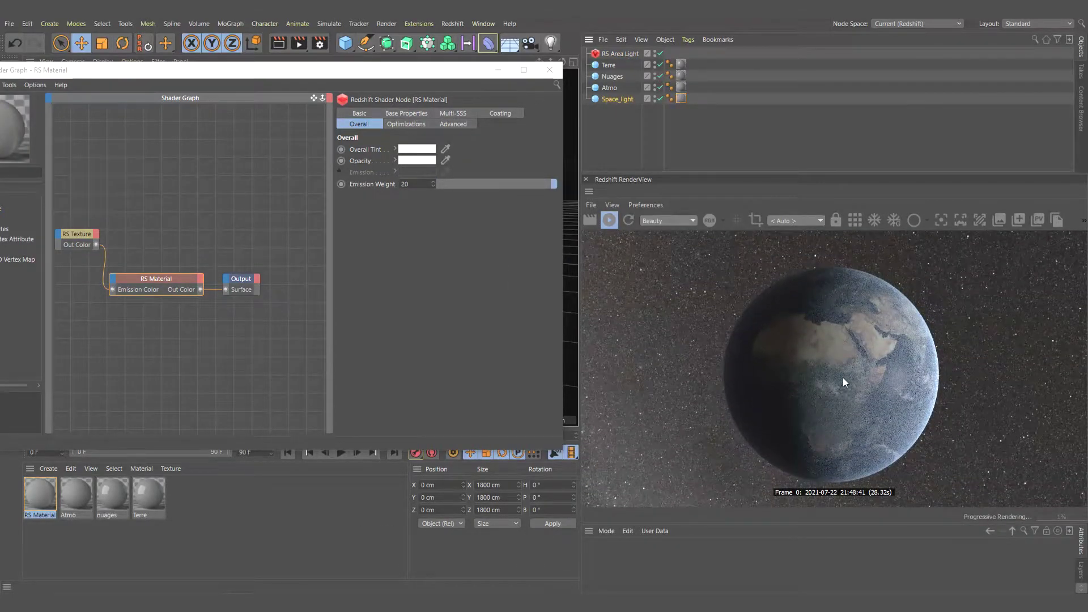
pyautogui.click(497, 72)
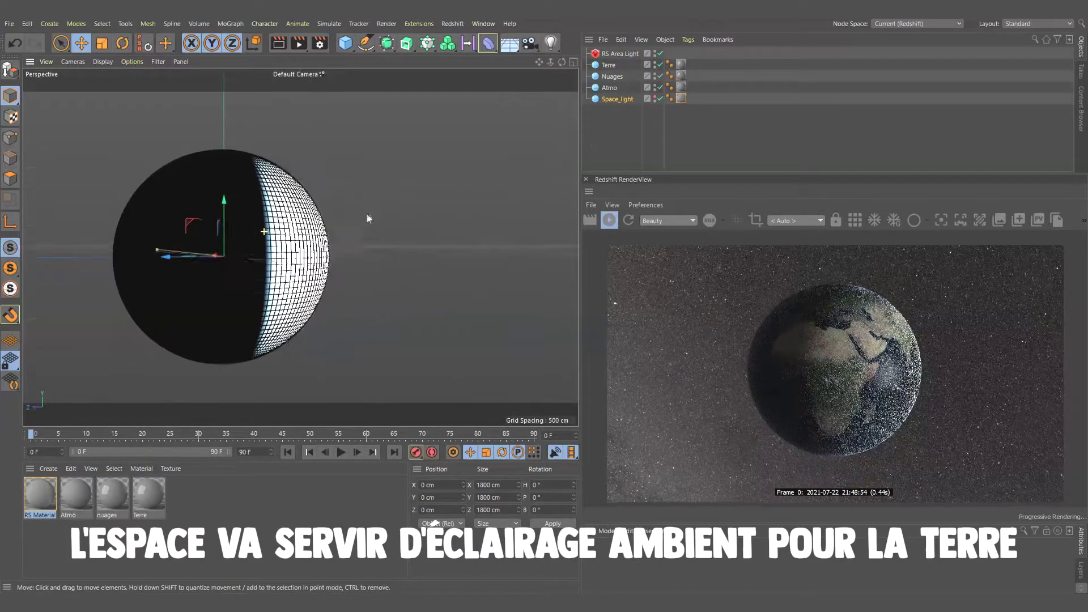
pyautogui.keyDown('alt'); pyautogui.moveTo(366, 218); pyautogui.dragTo(442, 238); pyautogui.keyUp('alt')
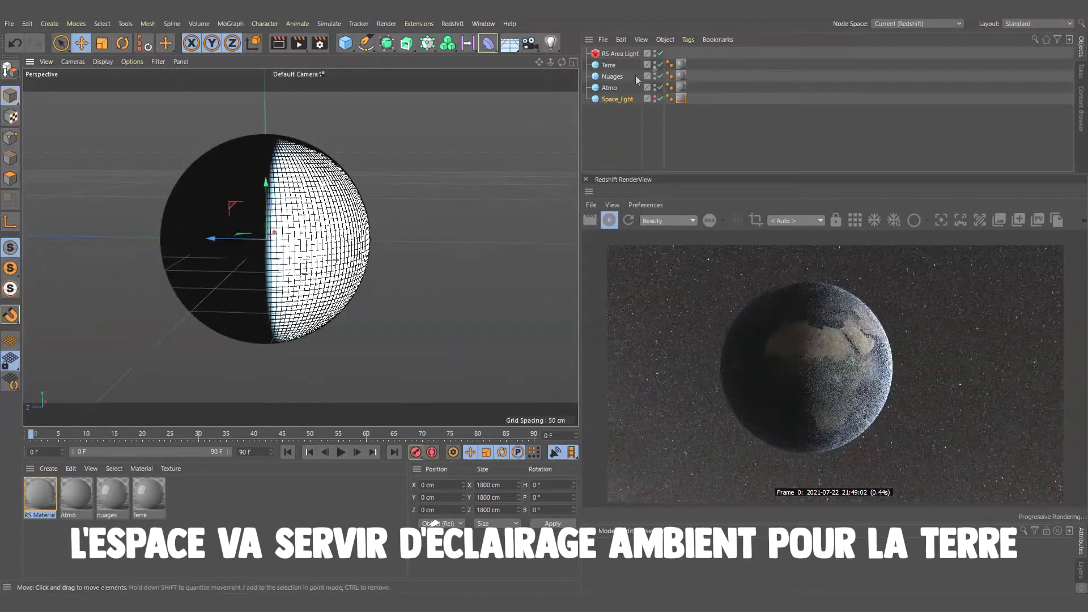
# Add a Compositing tag to Space_light with Seen by Camera off, then reopen RS Material's graph.
pyautogui.rightClick(610, 100)
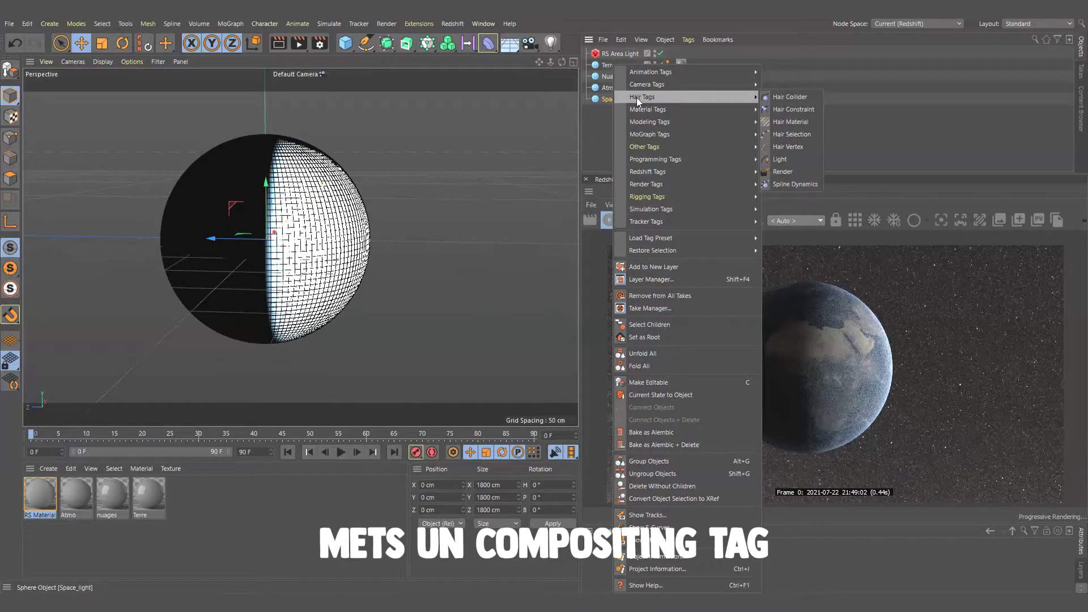
pyautogui.moveTo(646, 183)
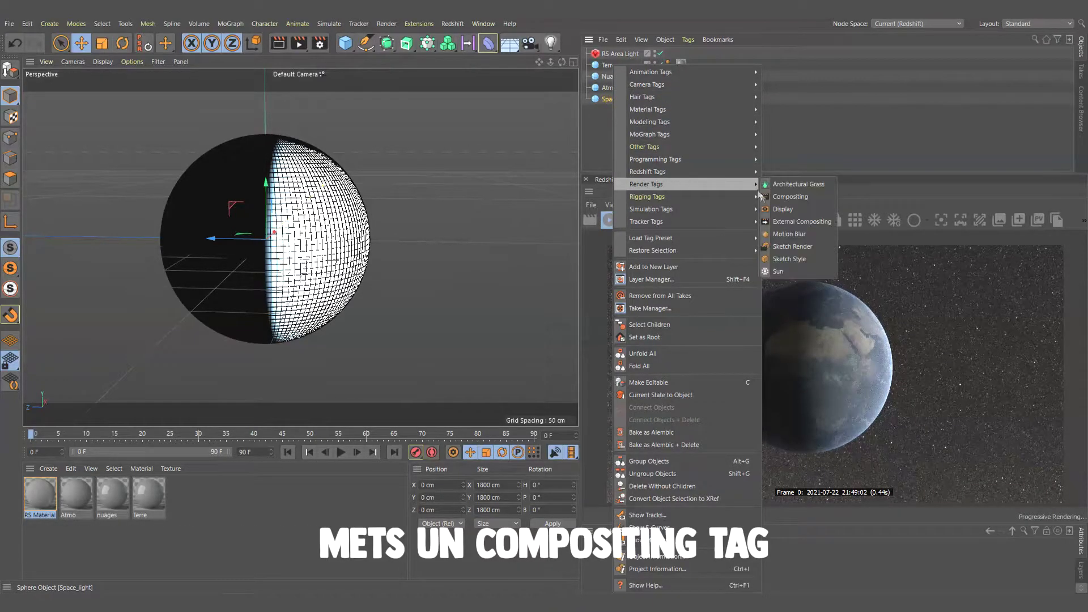
pyautogui.click(783, 198)
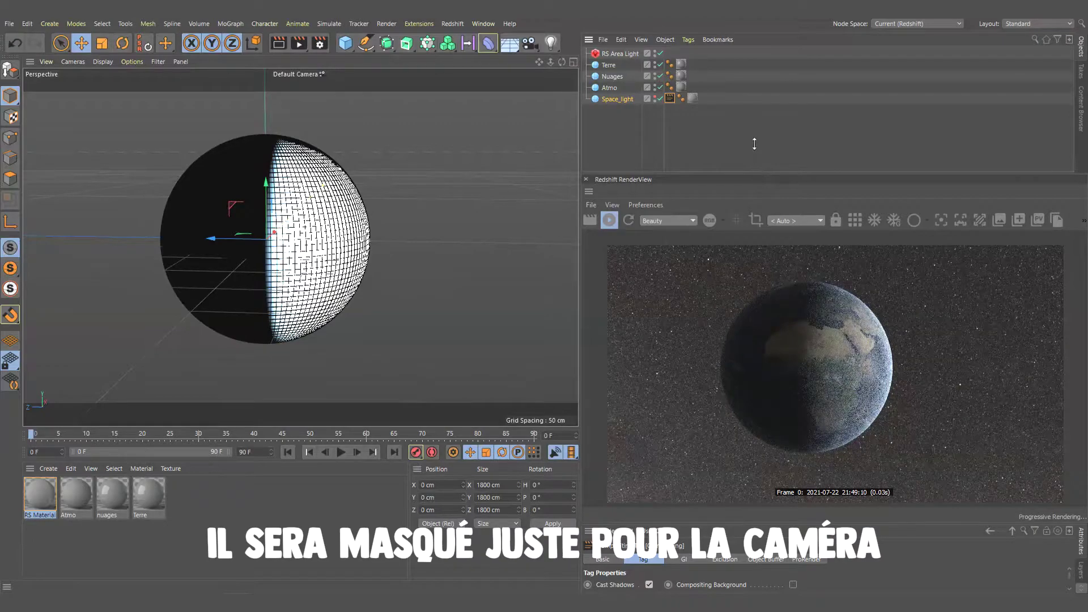
pyautogui.moveTo(748, 515); pyautogui.dragTo(748, 380)
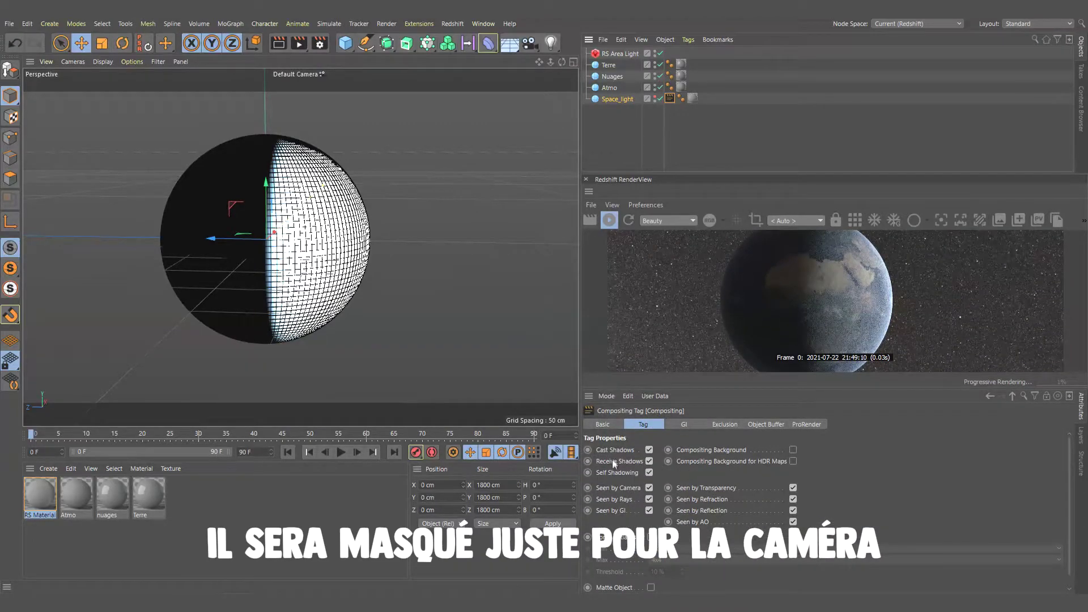
pyautogui.click(649, 488)
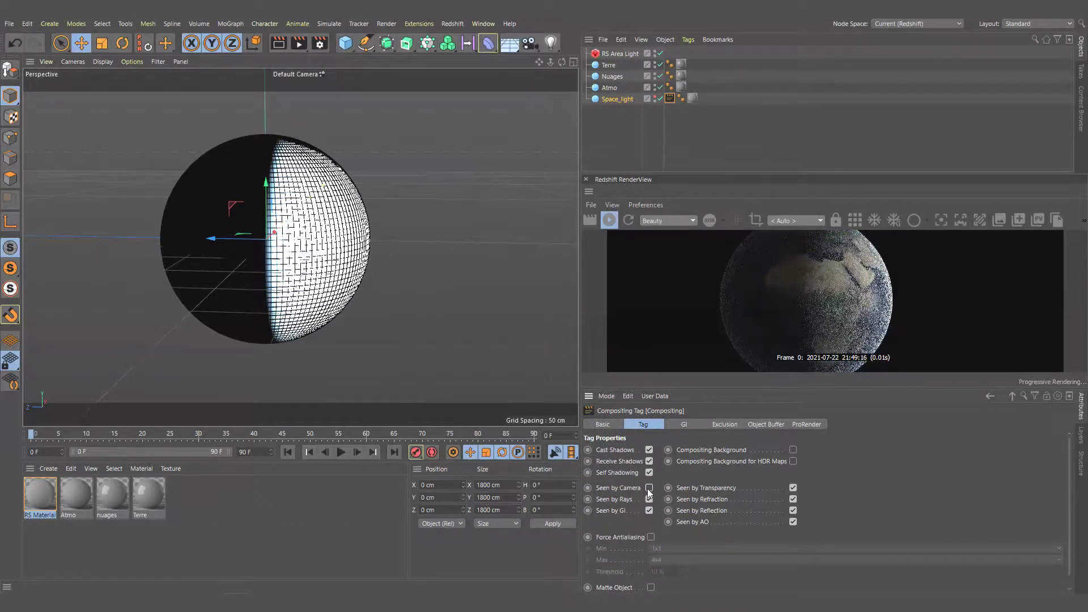
pyautogui.doubleClick(45, 495)
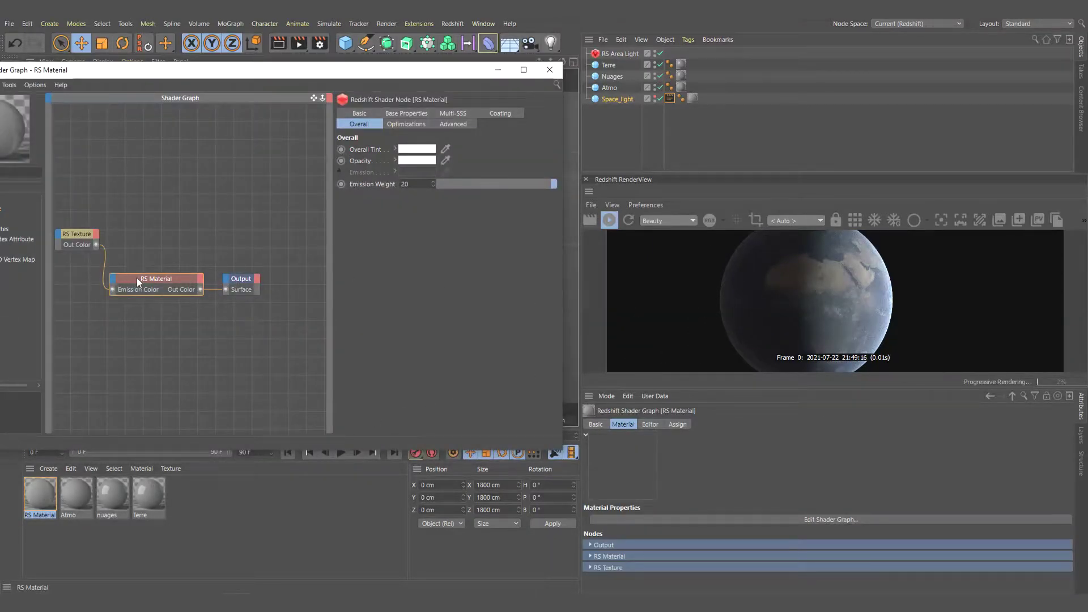
# Compare emission weights 0, 30 and 80, settle on 20, and close the shader graph.
pyautogui.click(443, 184)
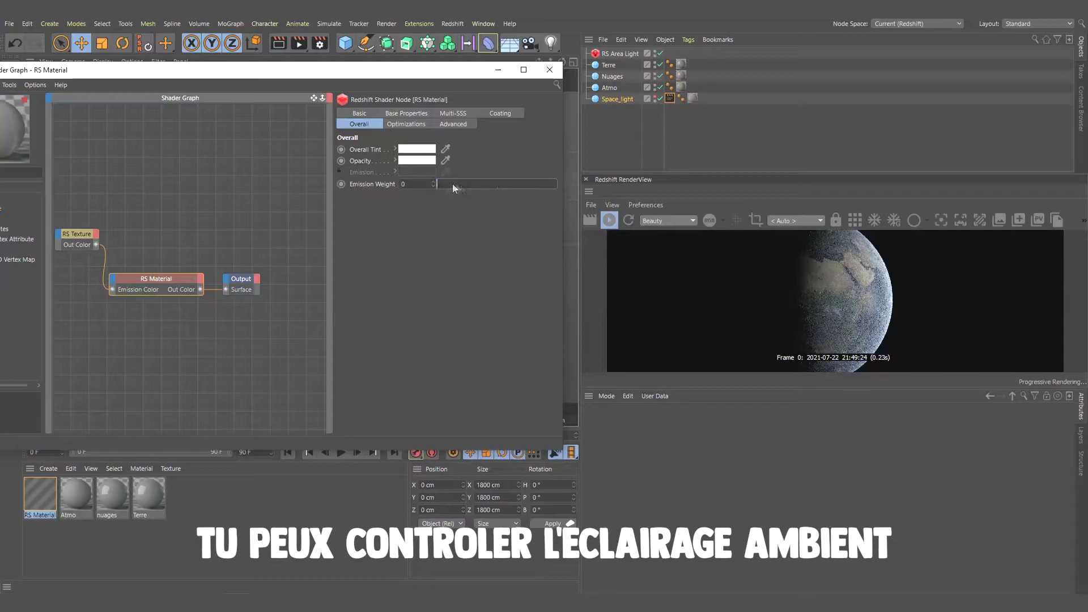
pyautogui.click(414, 183)
pyautogui.write('2')
pyautogui.press('Return')
pyautogui.press('Return')
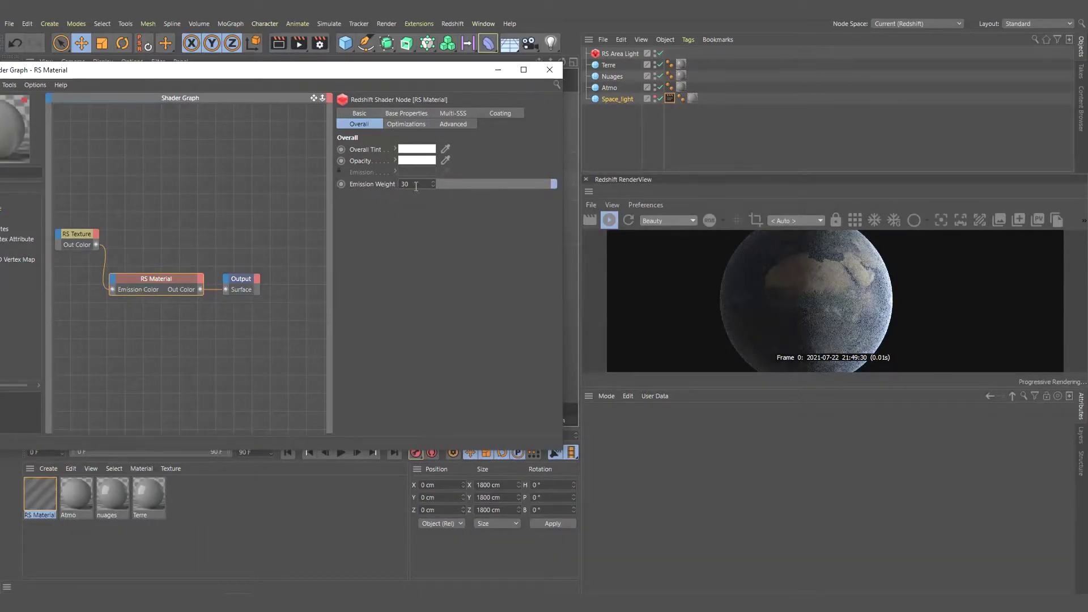
pyautogui.click(407, 184)
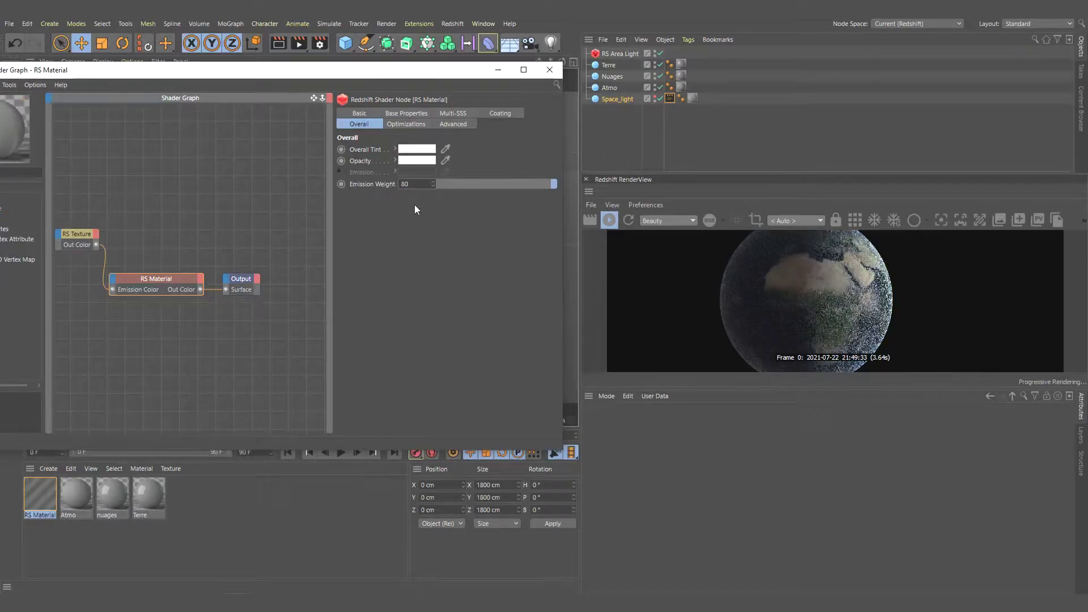
pyautogui.write('20')
pyautogui.press('Return')
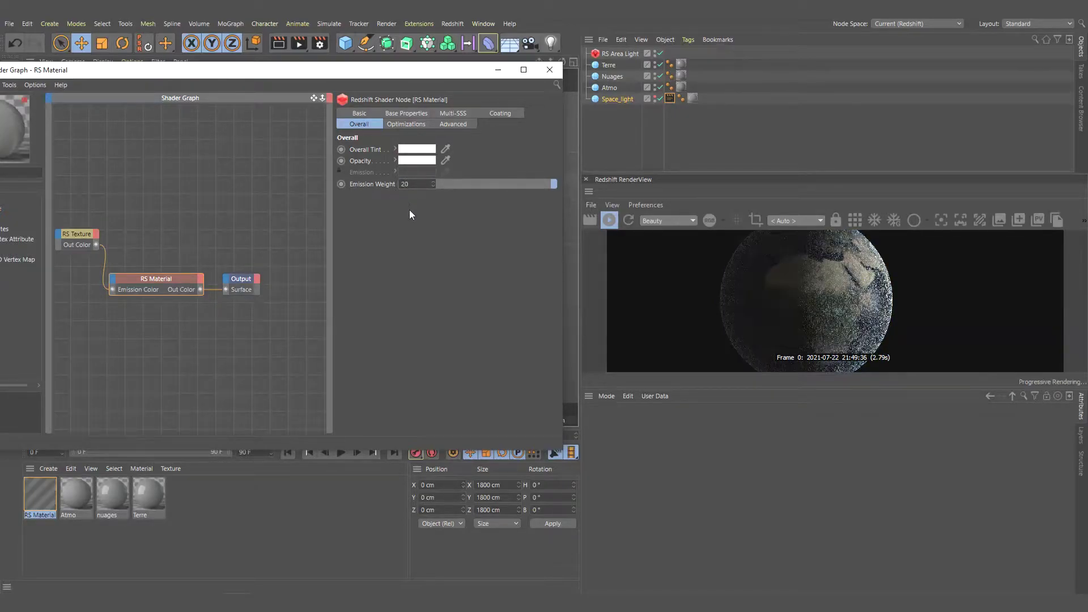
pyautogui.click(547, 70)
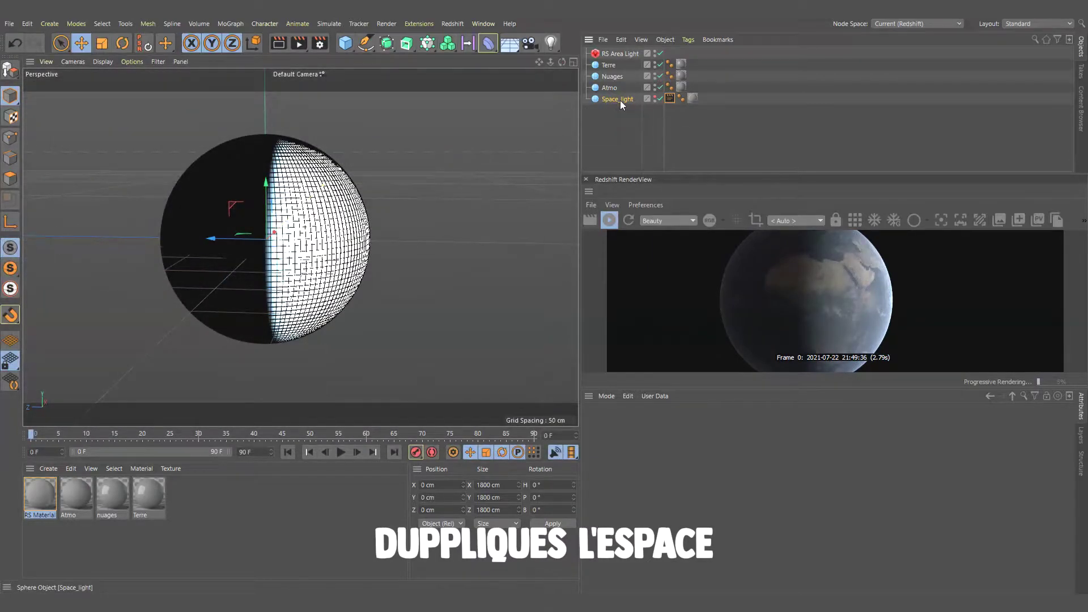
# Duplicate Space_light as Space_light.1 and delete the copy's compositing and material tags.
pyautogui.click(618, 99)
pyautogui.keyDown('ctrl'); pyautogui.moveTo(616, 99); pyautogui.dragTo(616, 107); pyautogui.keyUp('ctrl')
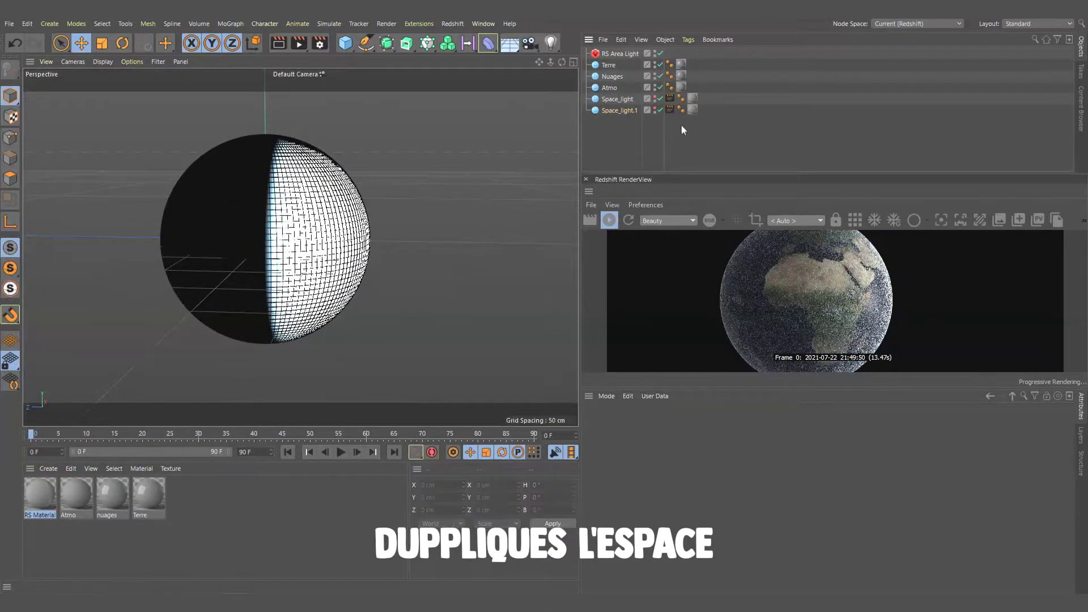
pyautogui.click(670, 110)
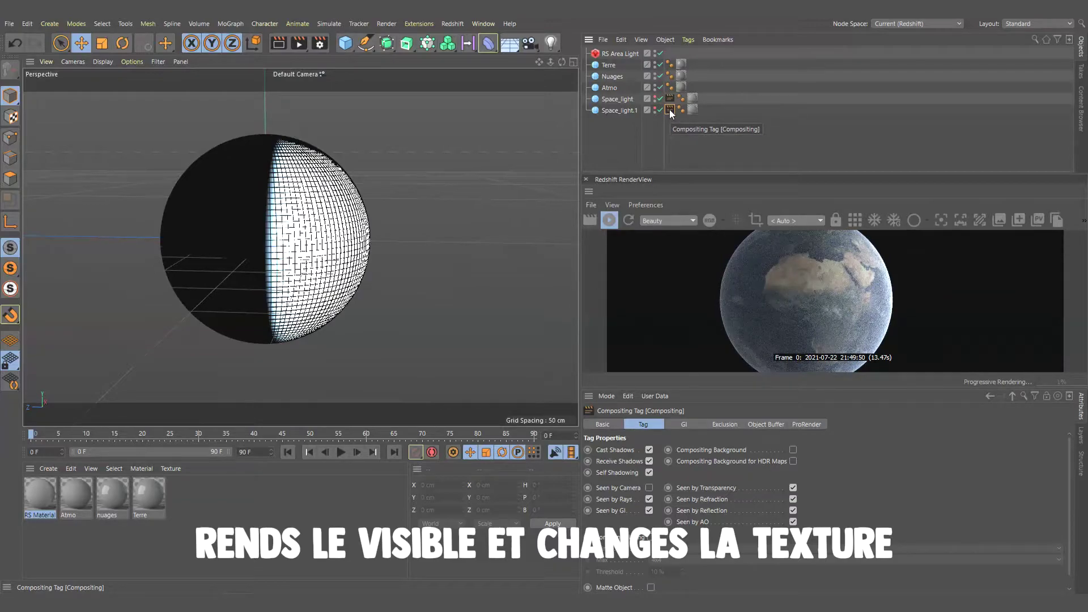
pyautogui.press('Delete')
pyautogui.click(681, 109)
pyautogui.press('Delete')
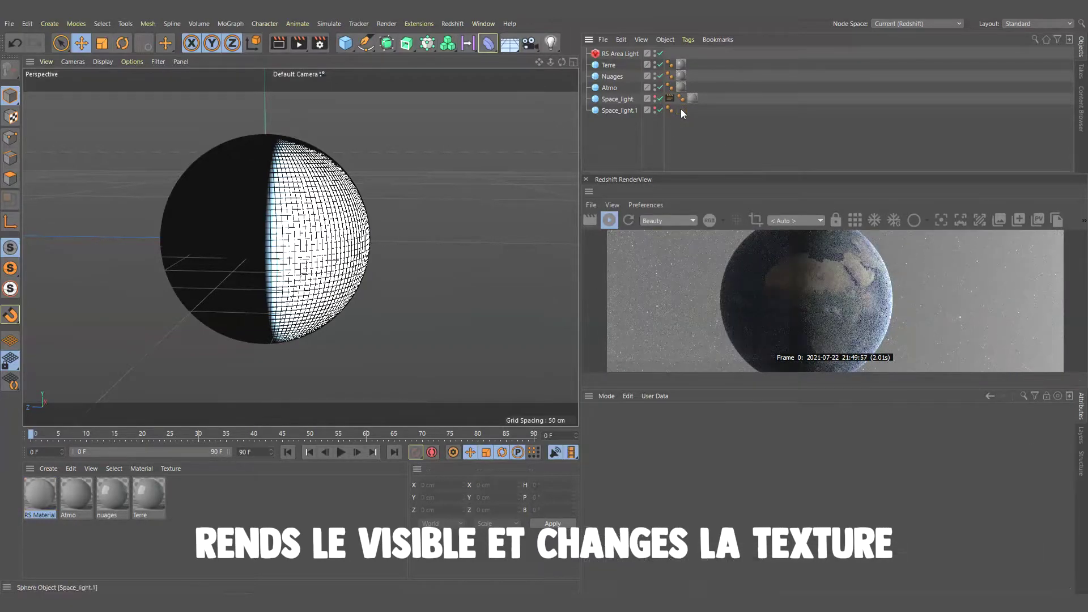
pyautogui.click(623, 111)
# Add Space_light.1 to the area light's exclusions and set its radius to 1000 cm.
pyautogui.click(619, 54)
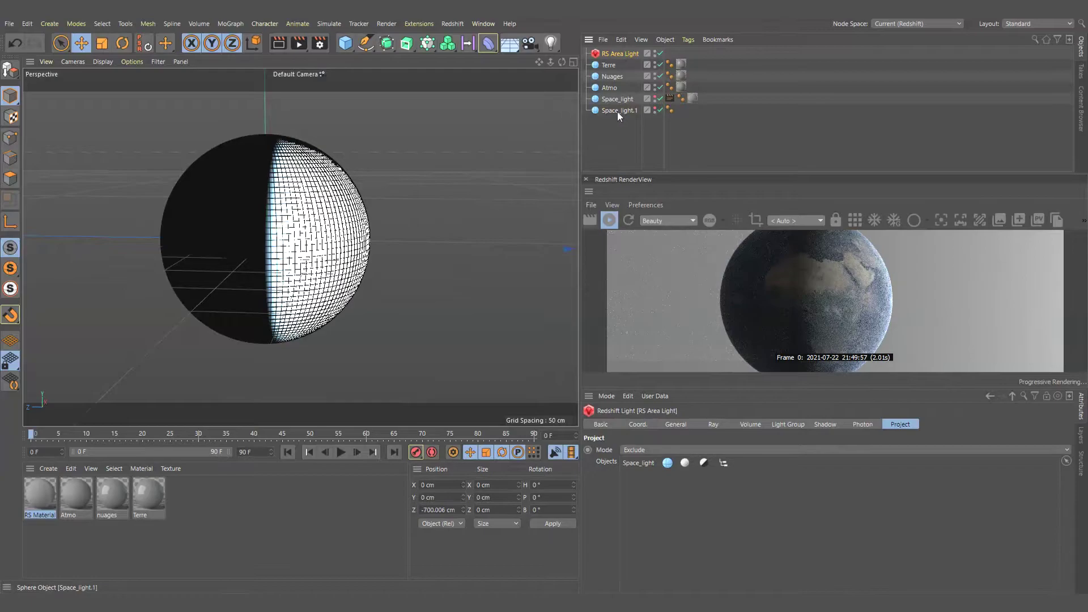
pyautogui.moveTo(617, 111); pyautogui.dragTo(662, 468)
pyautogui.click(621, 110)
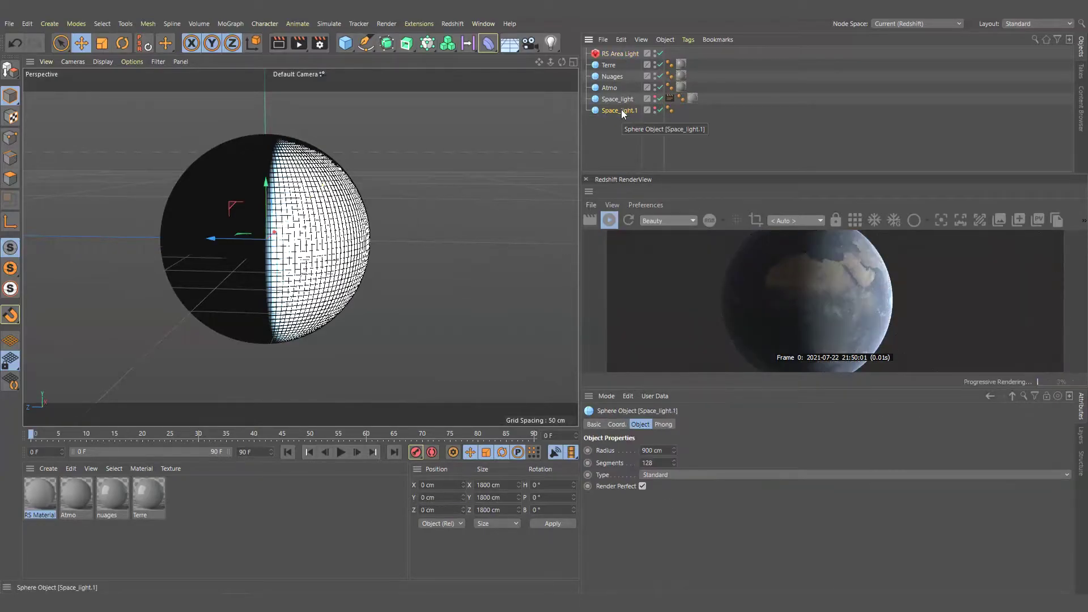
pyautogui.click(651, 450)
pyautogui.write('000')
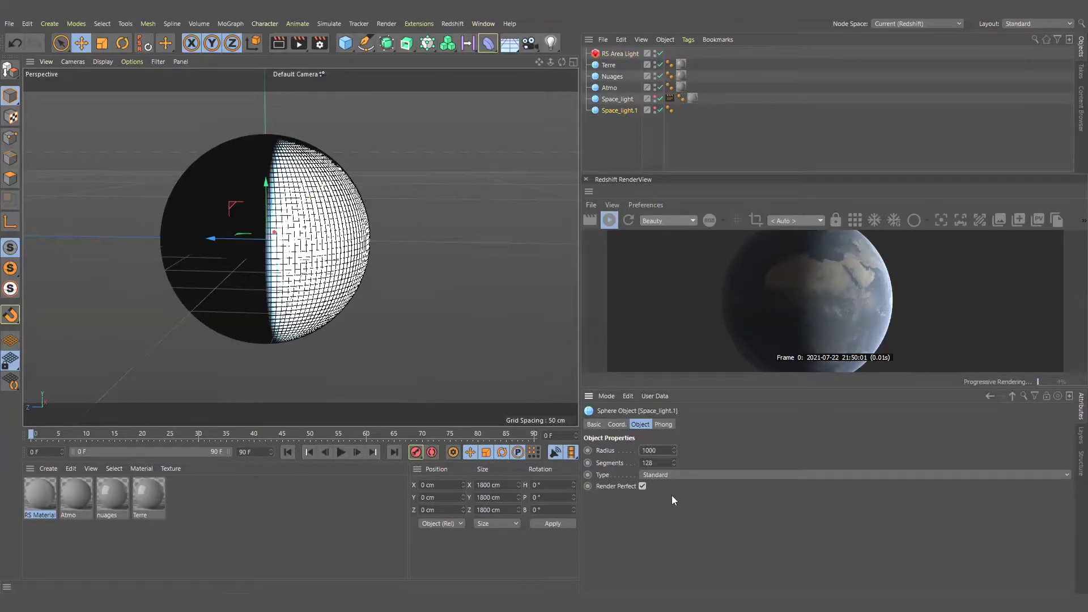
pyautogui.press('Return')
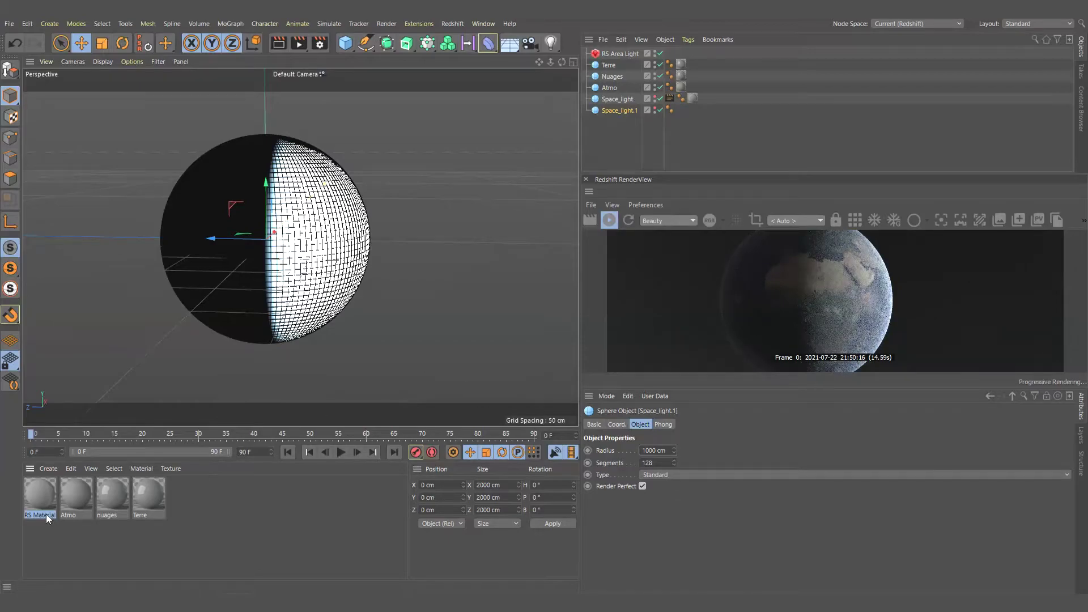
# Rename RS Material to space_light and paste a duplicate of it.
pyautogui.doubleClick(46, 515)
pyautogui.write('space_')
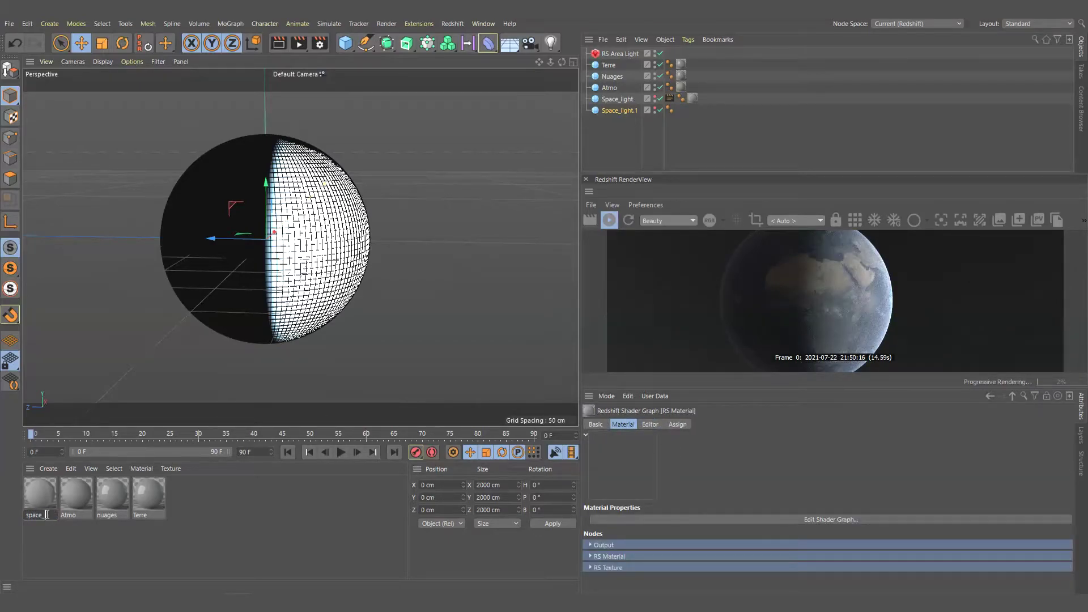
pyautogui.press('Return')
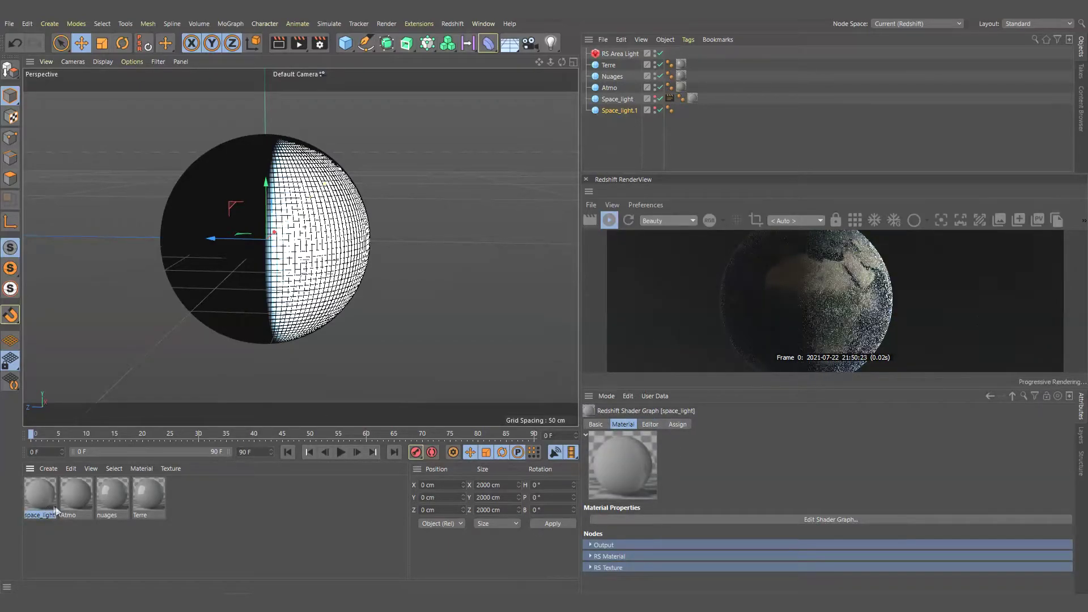
pyautogui.hotkey('ctrl', 'c')
pyautogui.hotkey('ctrl', 'v')
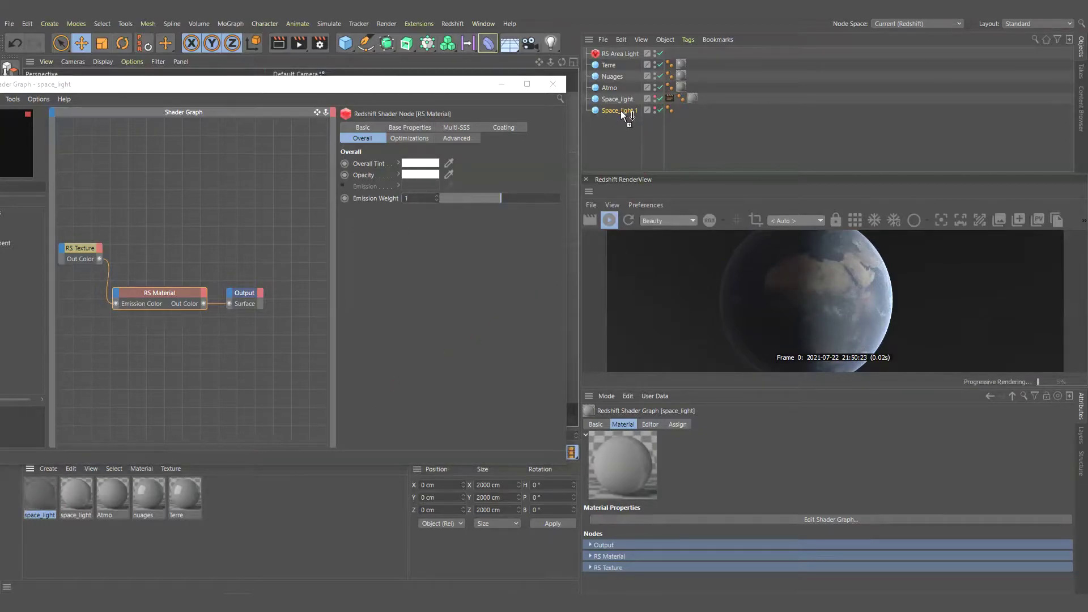
# Assign the space_light material to Space_light.1, hide the shader graph, and orbit the view.
pyautogui.moveTo(621, 111); pyautogui.dragTo(620, 111)
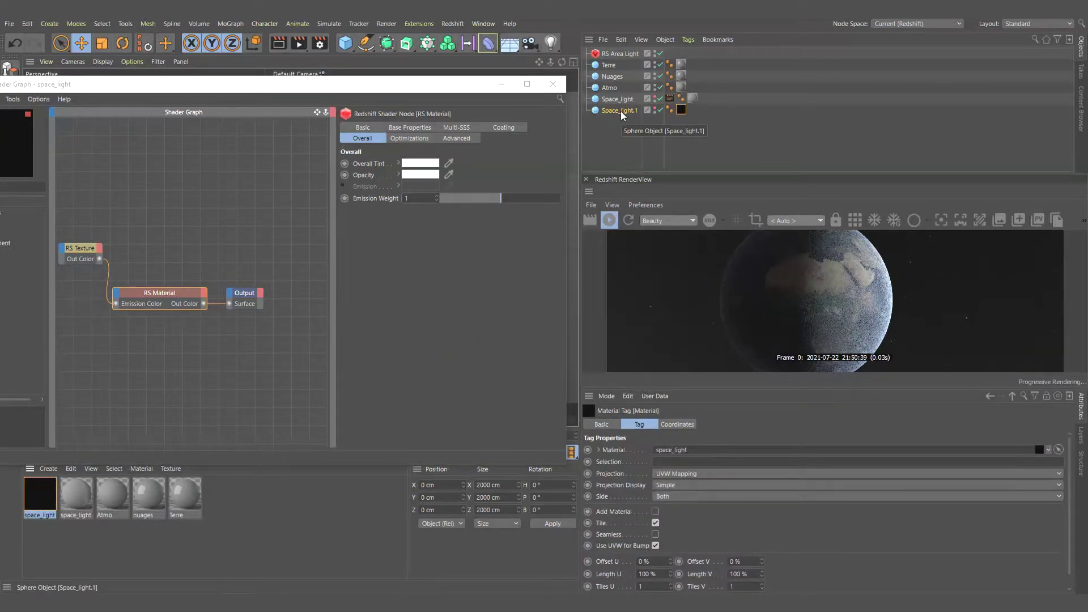
pyautogui.click(506, 86)
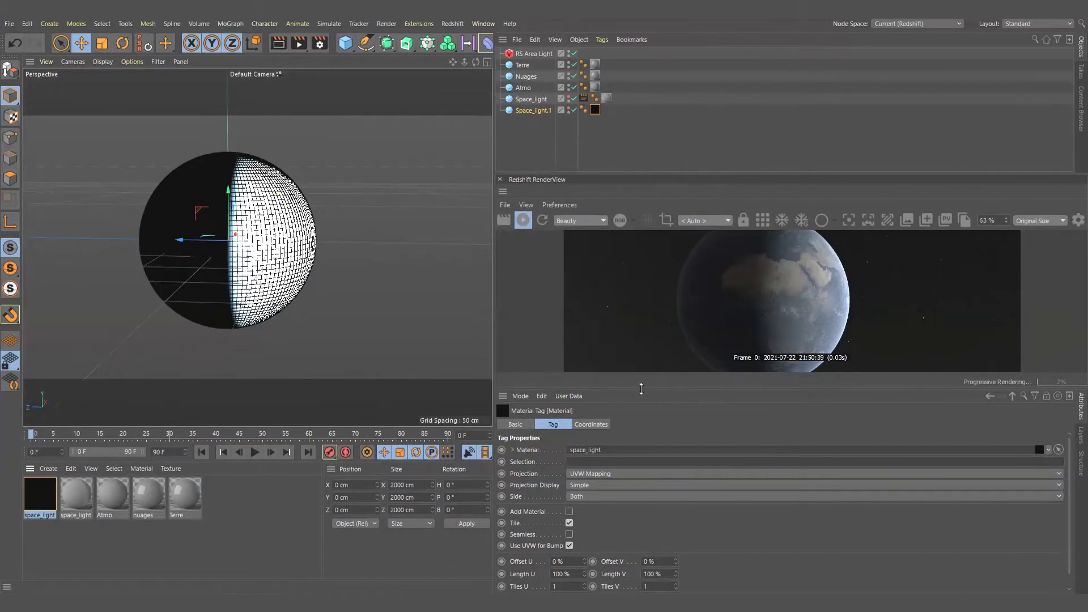
pyautogui.moveTo(221, 180)
pyautogui.keyDown('alt'); pyautogui.mouseDown()
pyautogui.moveTo(114, 148)
pyautogui.moveTo(68, 226)
pyautogui.moveTo(243, 262)
pyautogui.moveTo(147, 249)
pyautogui.mouseUp(); pyautogui.keyUp('alt')
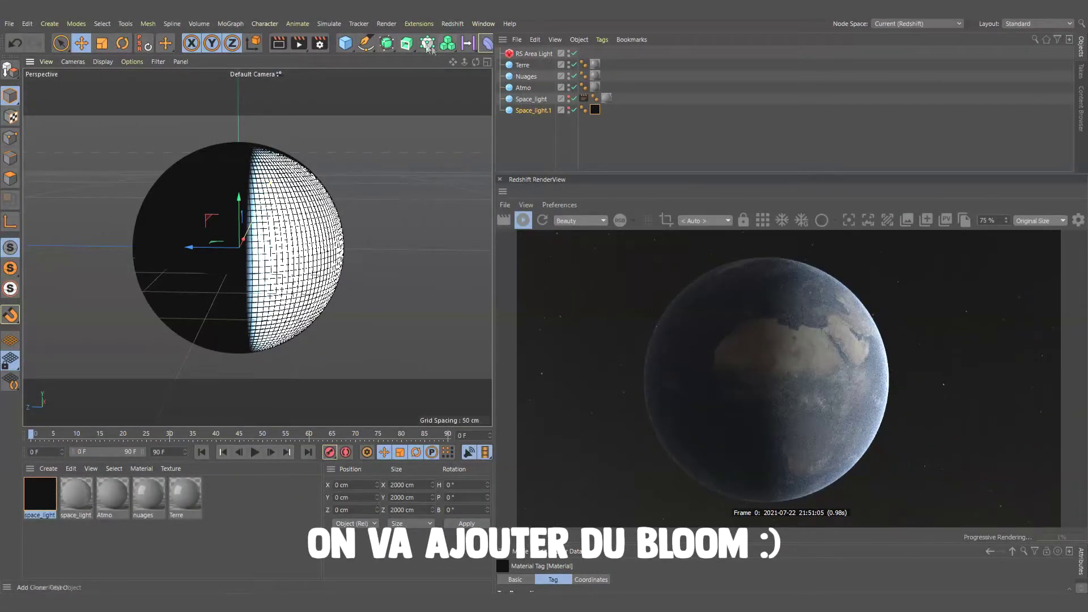
# Add a camera with a Redshift Camera tag and render through it.
pyautogui.moveTo(494, 73); pyautogui.dragTo(571, 72)
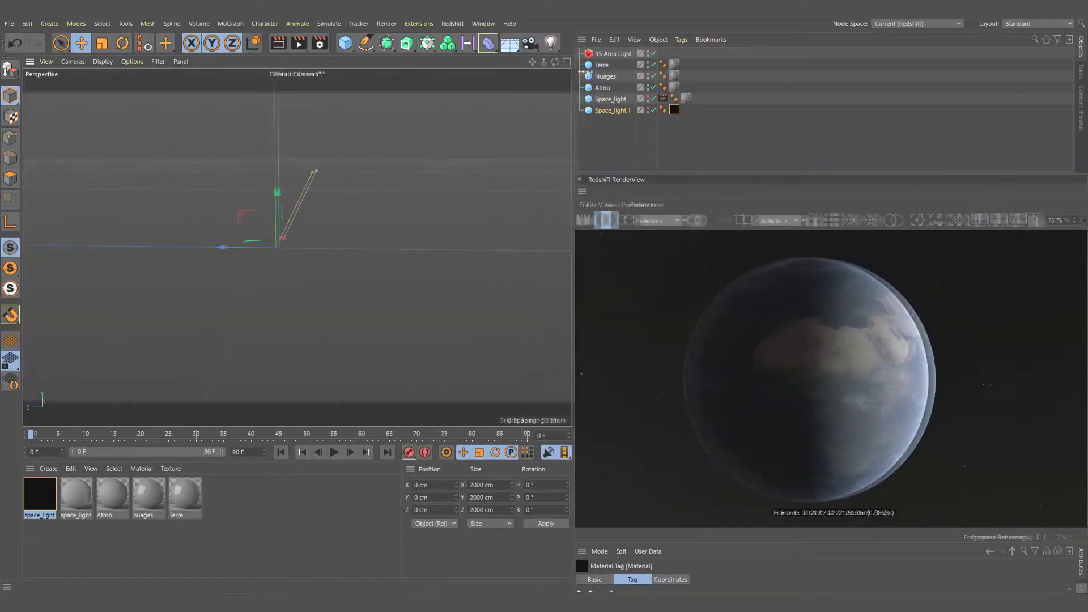
pyautogui.click(529, 43)
pyautogui.rightClick(608, 54)
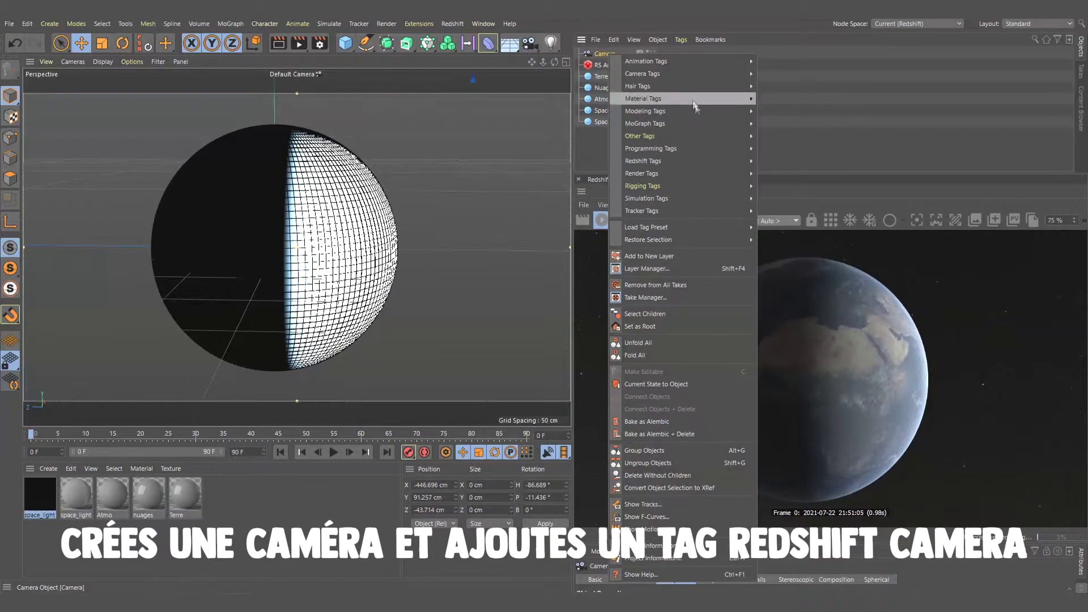
pyautogui.click(770, 161)
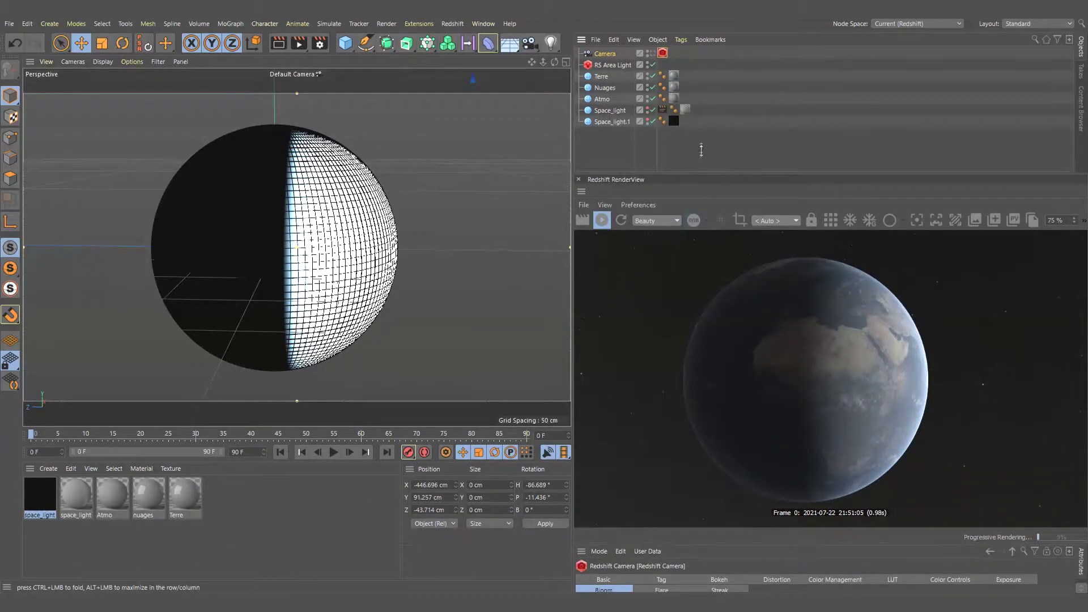
pyautogui.click(651, 53)
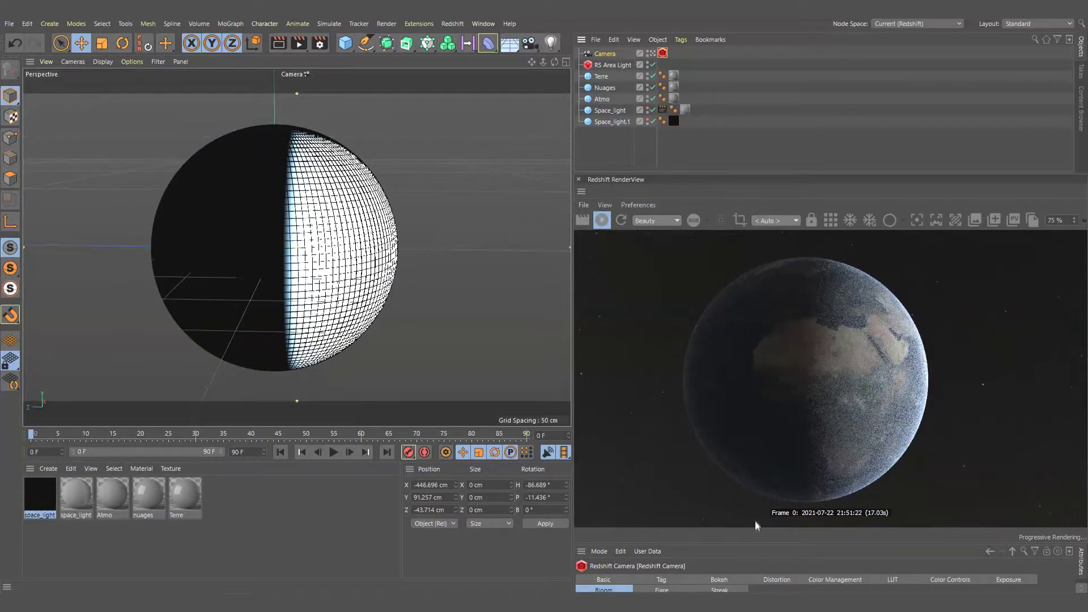
pyautogui.moveTo(752, 544); pyautogui.dragTo(751, 347)
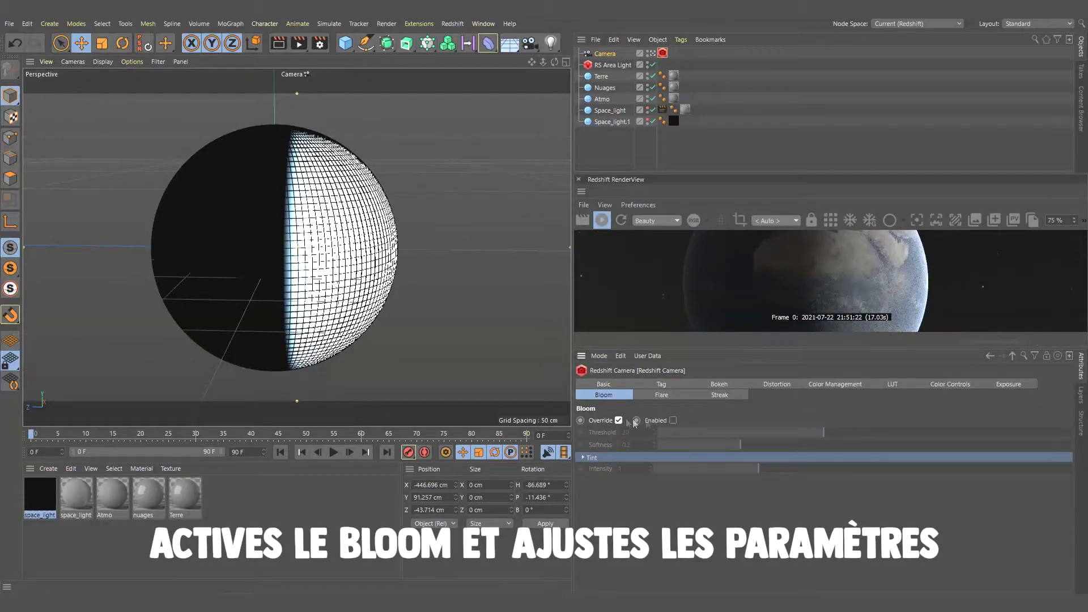
# Enable camera bloom with Threshold 0.72, Softness 0.073 and Intensity 1.605.
pyautogui.click(672, 419)
pyautogui.click(667, 433)
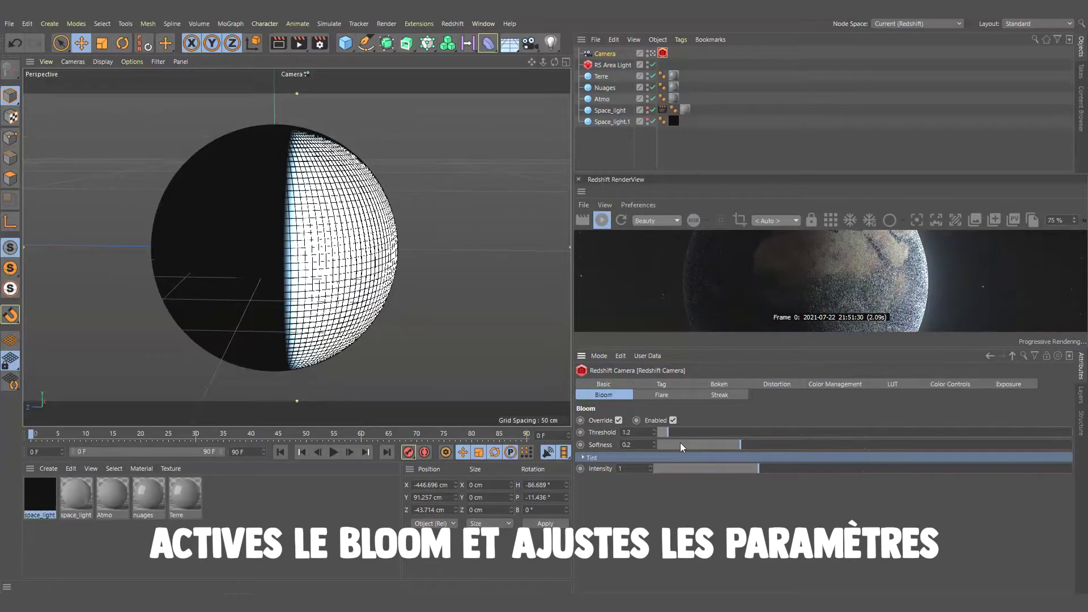
pyautogui.click(792, 468)
pyautogui.click(663, 432)
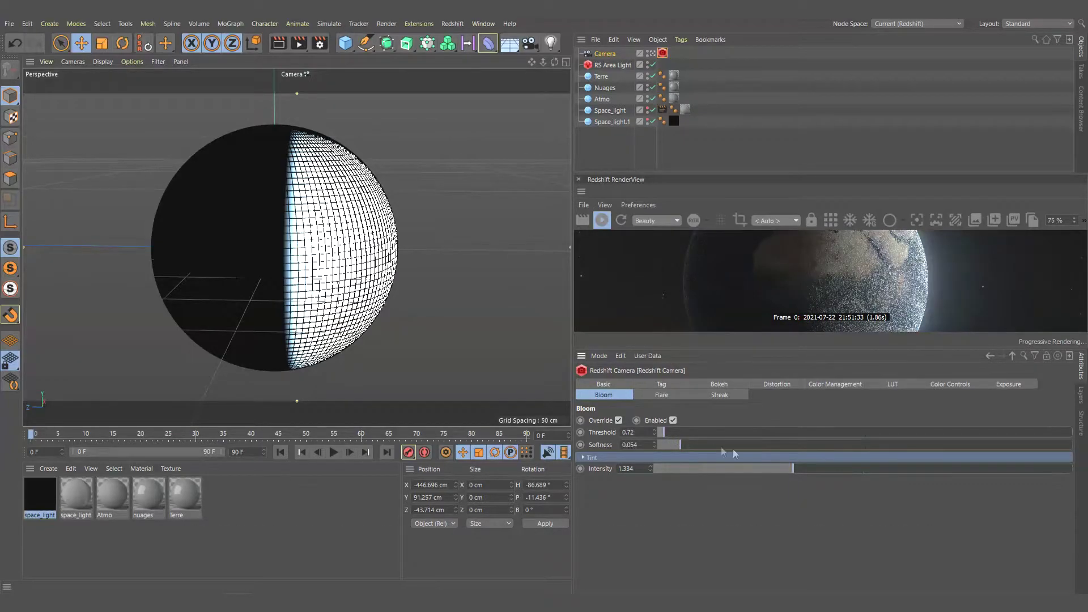
pyautogui.click(821, 468)
pyautogui.click(687, 444)
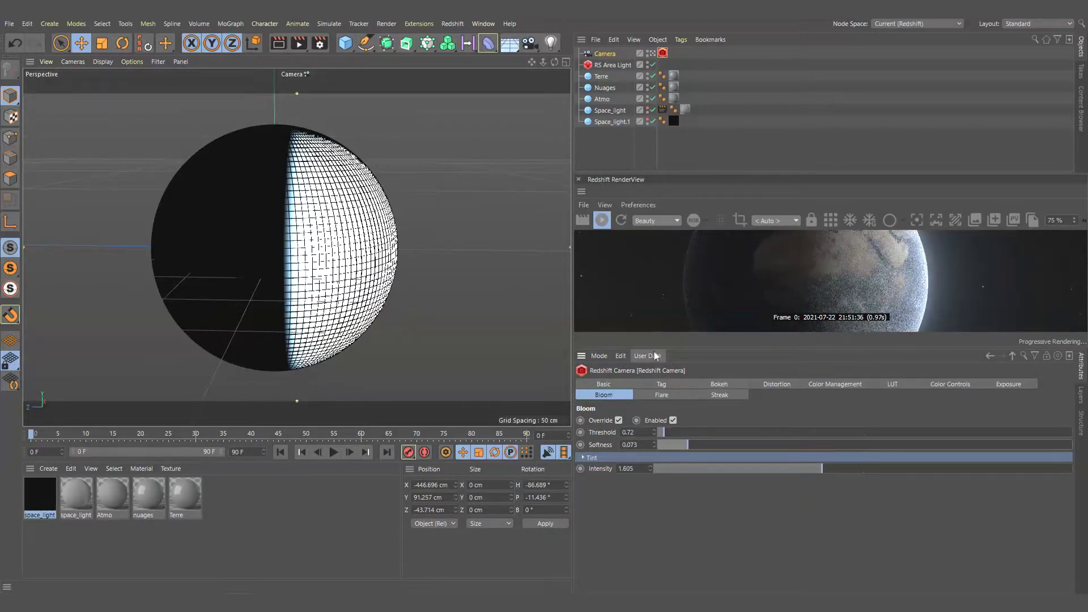
pyautogui.moveTo(688, 347); pyautogui.dragTo(688, 514)
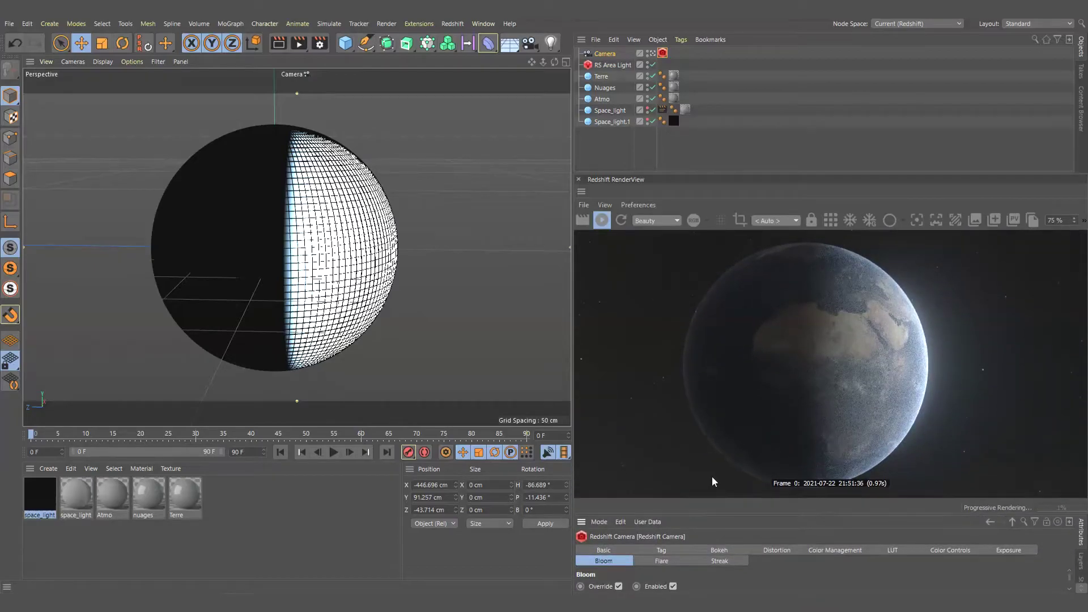
# Orbit and zoom the camera, then dolly back until the whole glowing Earth is centred.
pyautogui.moveTo(187, 236)
pyautogui.keyDown('alt'); pyautogui.mouseDown()
pyautogui.moveTo(244, 237)
pyautogui.moveTo(277, 254)
pyautogui.mouseUp(); pyautogui.keyUp('alt')
pyautogui.scroll(3, 340, 238)
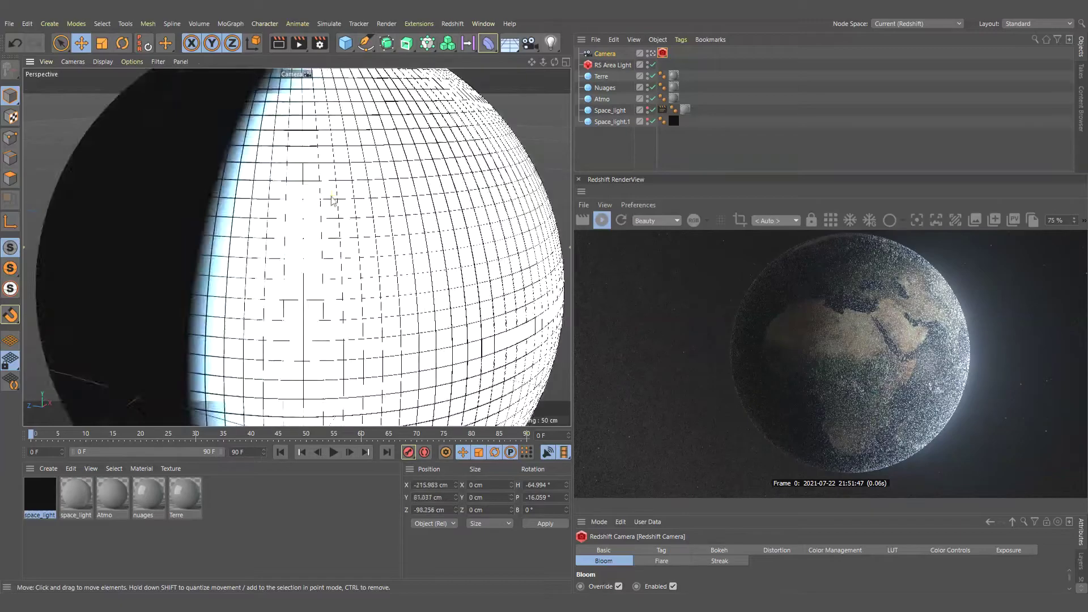
pyautogui.scroll(3, 389, 210)
pyautogui.keyDown('alt'); pyautogui.moveTo(390, 209); pyautogui.dragTo(397, 206); pyautogui.keyUp('alt')
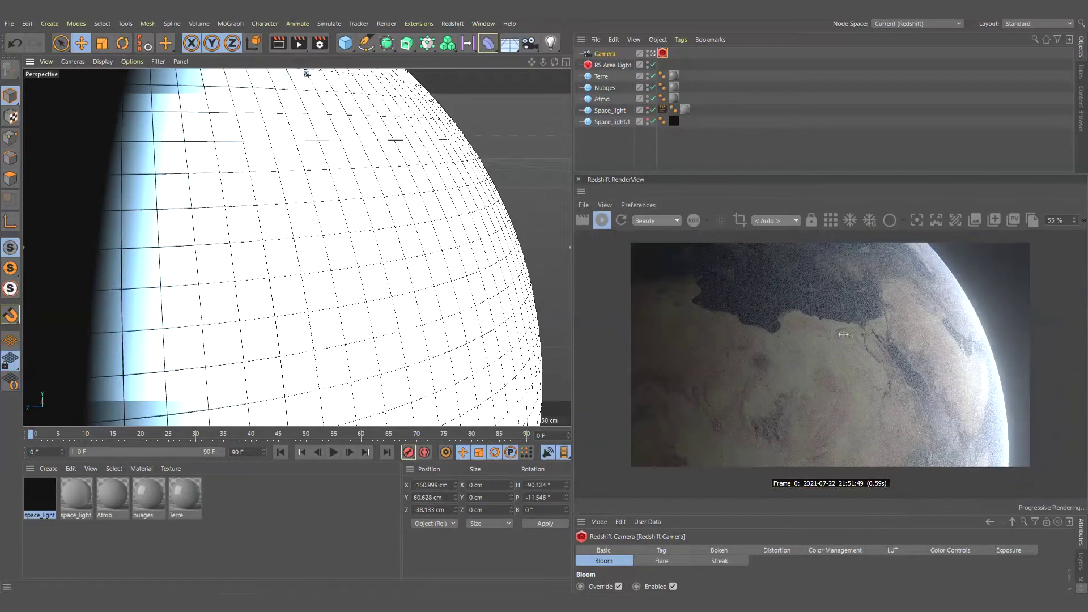
pyautogui.scroll(-2, 850, 361)
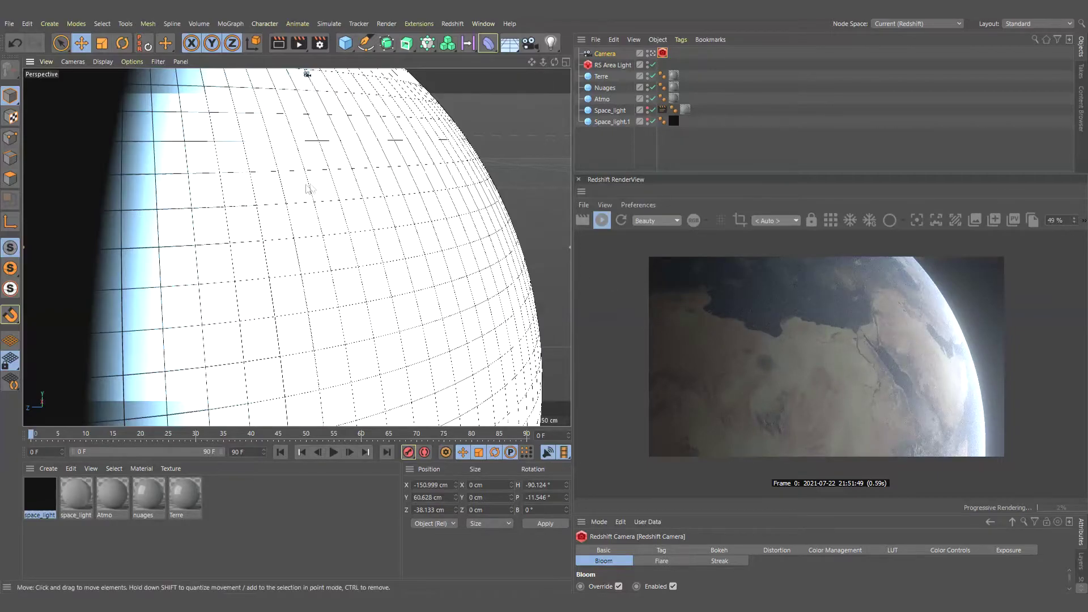
pyautogui.scroll(-3, 324, 200)
pyautogui.scroll(-2, 323, 200)
pyautogui.scroll(-1, 323, 199)
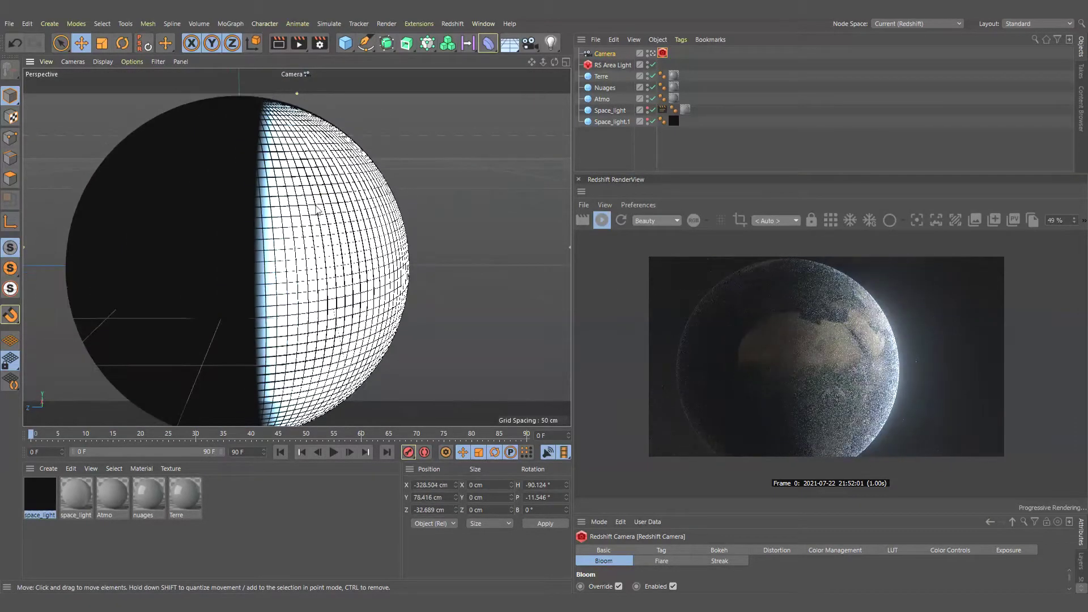
pyautogui.scroll(-1, 321, 195)
pyautogui.scroll(-1, 319, 191)
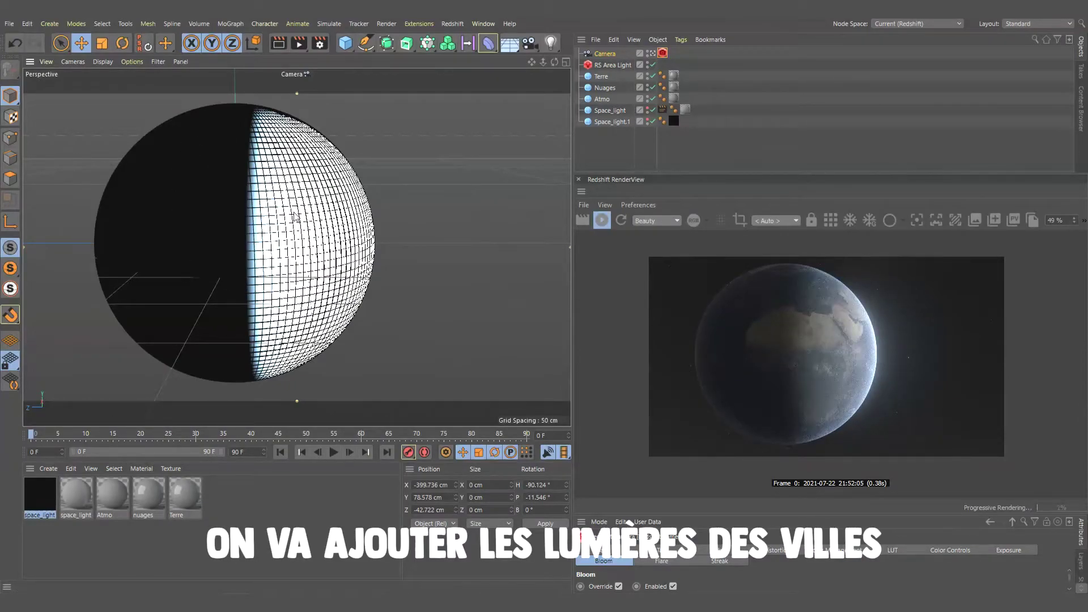
# Duplicate Terre as lumiere_nuit, remove its material tag, and set its radius to 100.1 cm.
pyautogui.click(606, 77)
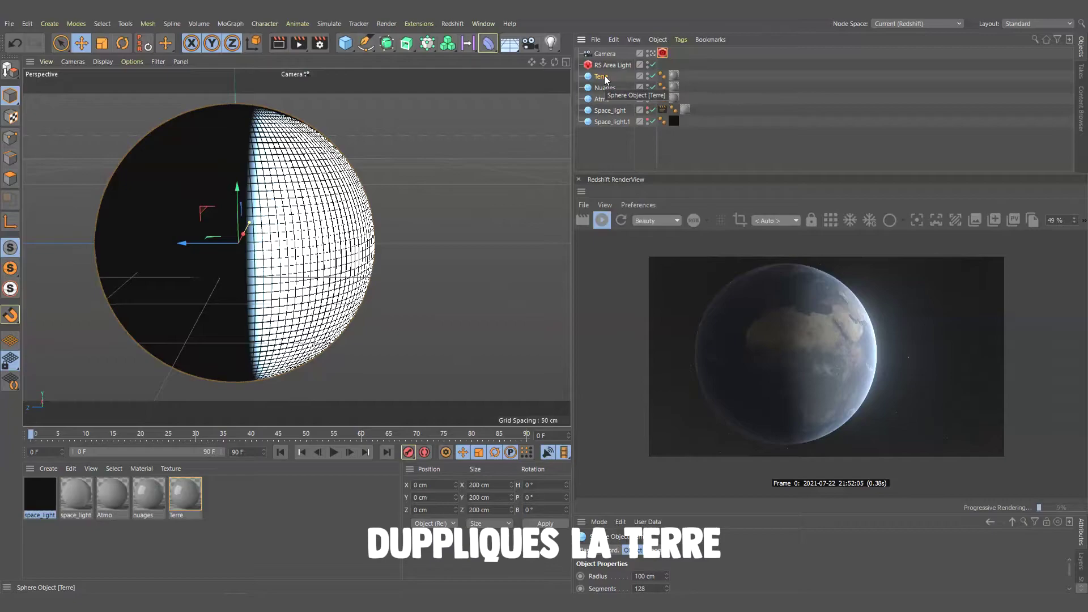
pyautogui.doubleClick(604, 87)
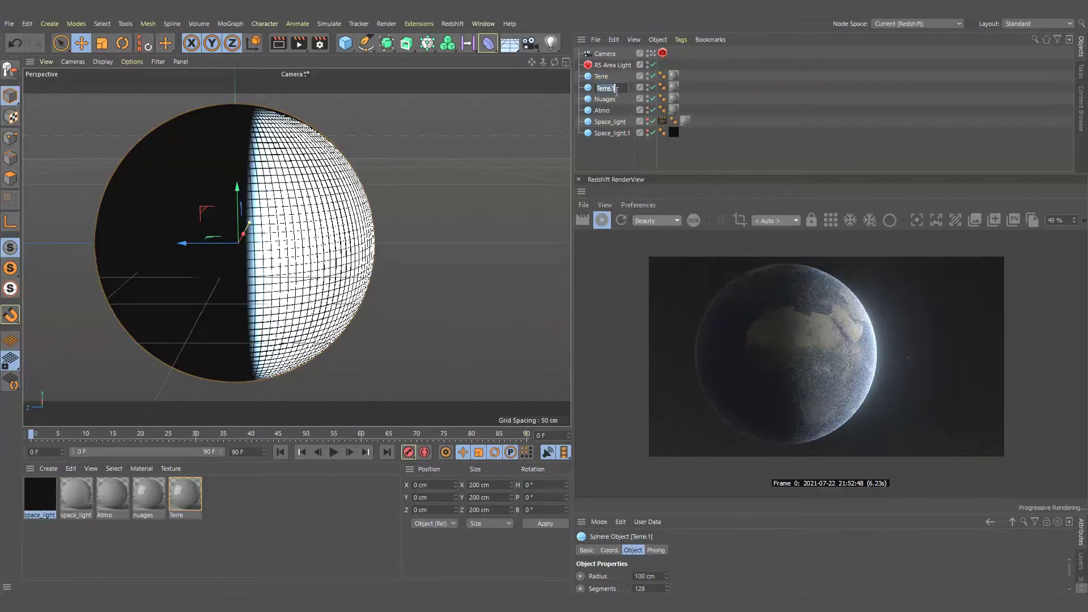
pyautogui.write('lumiere_nuit')
pyautogui.press('Return')
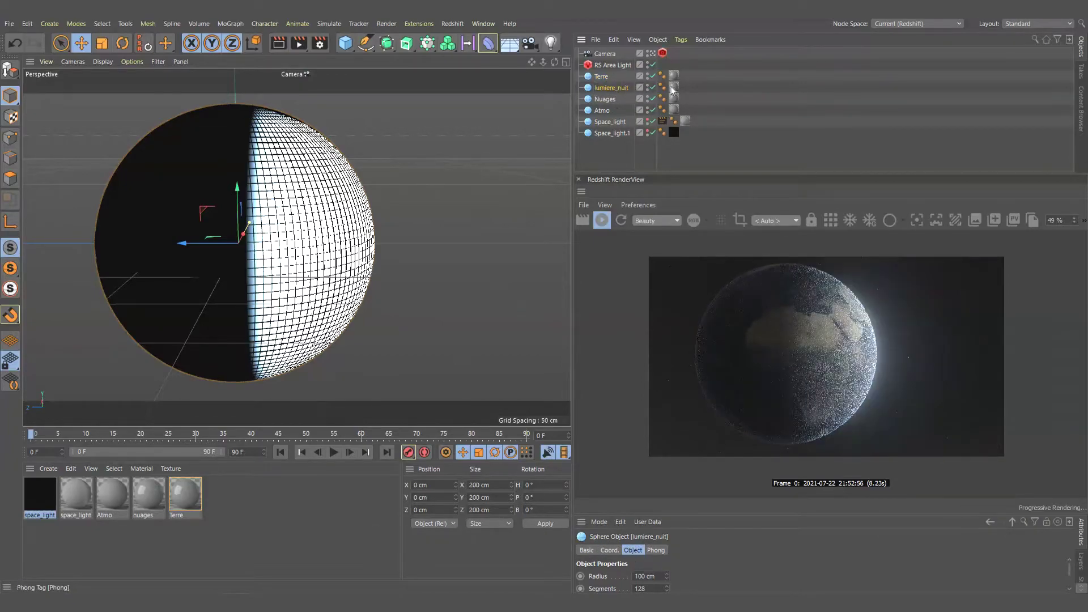
pyautogui.click(674, 87)
pyautogui.press('Delete')
pyautogui.write('.1')
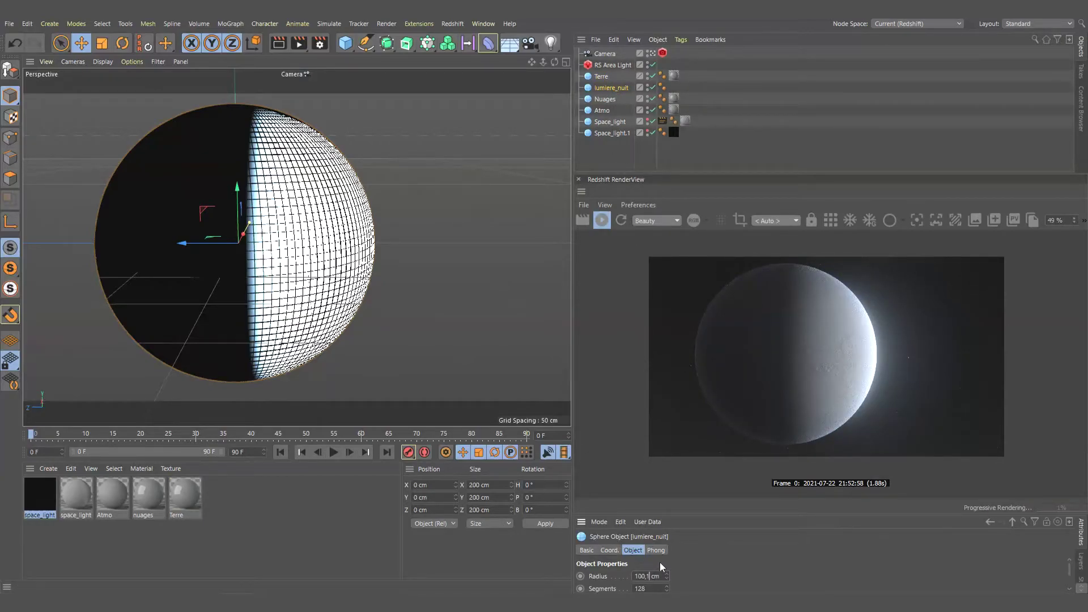
pyautogui.press('Return')
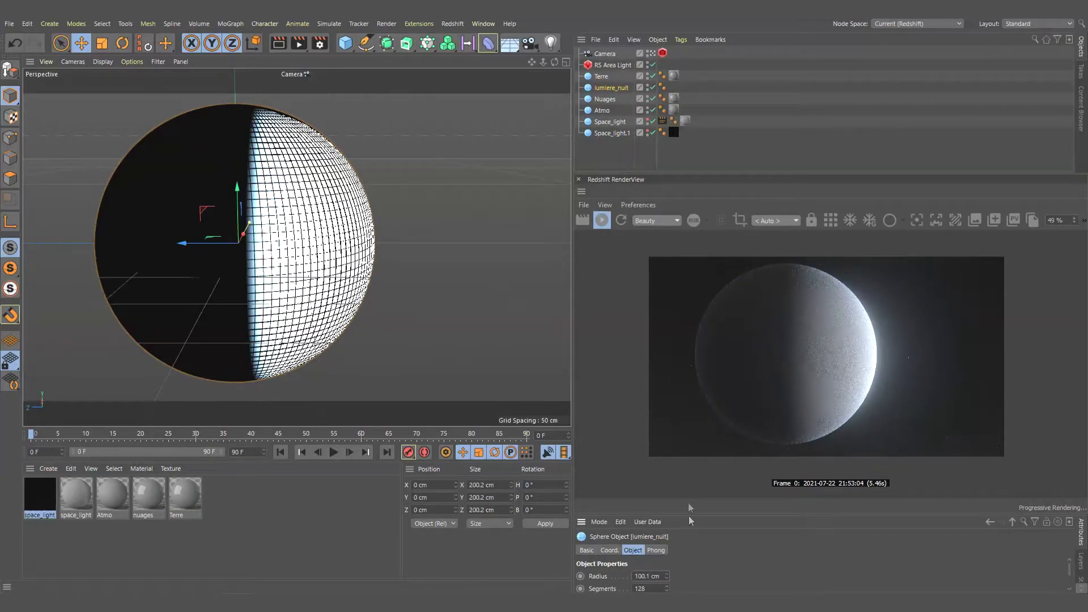
# Solo lumiere_nuit in the viewport and switch off the RS Area Light.
pyautogui.click(10, 269)
pyautogui.click(652, 65)
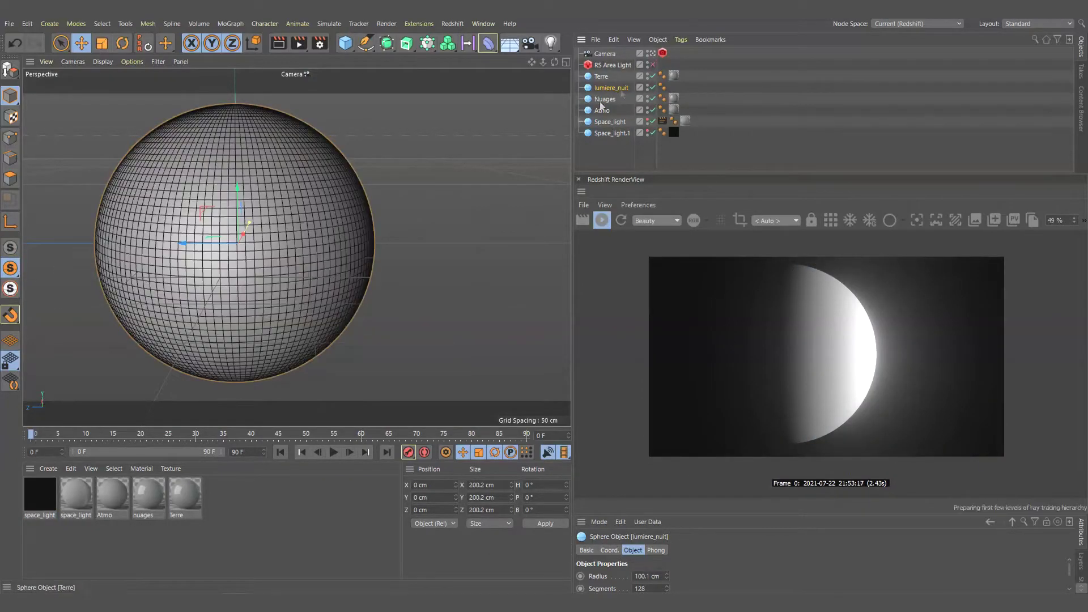
pyautogui.moveTo(246, 224); pyautogui.dragTo(311, 220, button='middle')
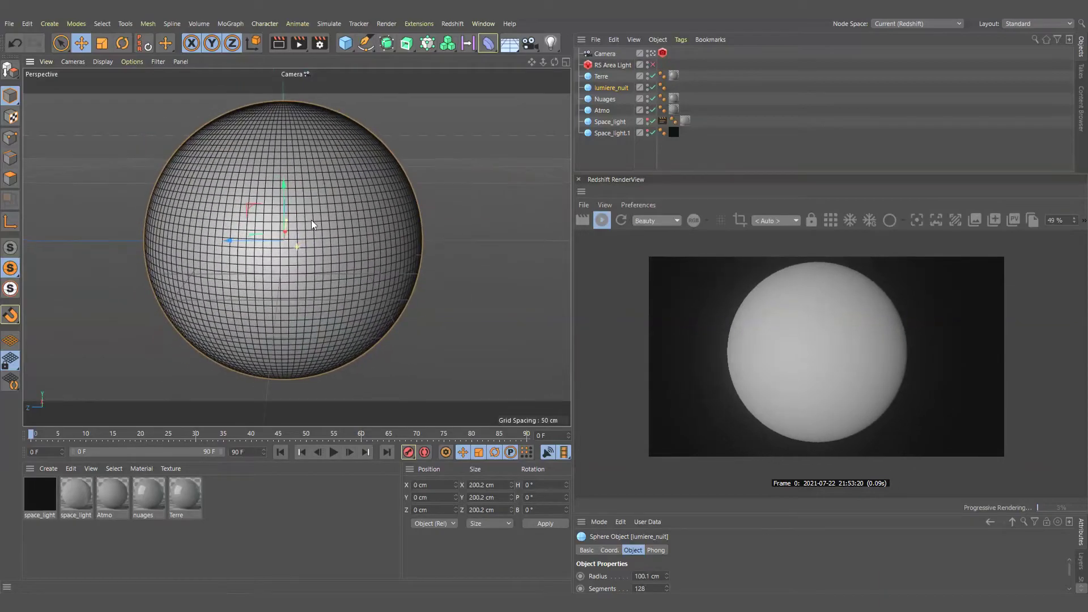
# Create a new Redshift material named lumieres, apply it to lumiere_nuit, and open its shader graph.
pyautogui.click(48, 469)
pyautogui.moveTo(182, 367)
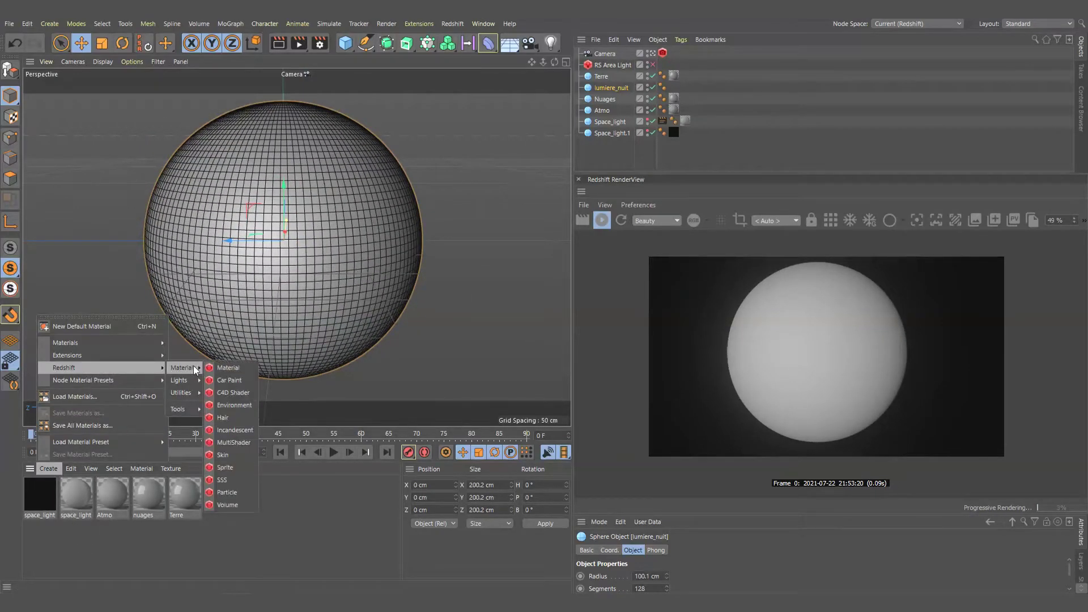
pyautogui.click(230, 368)
pyautogui.write('lumieres')
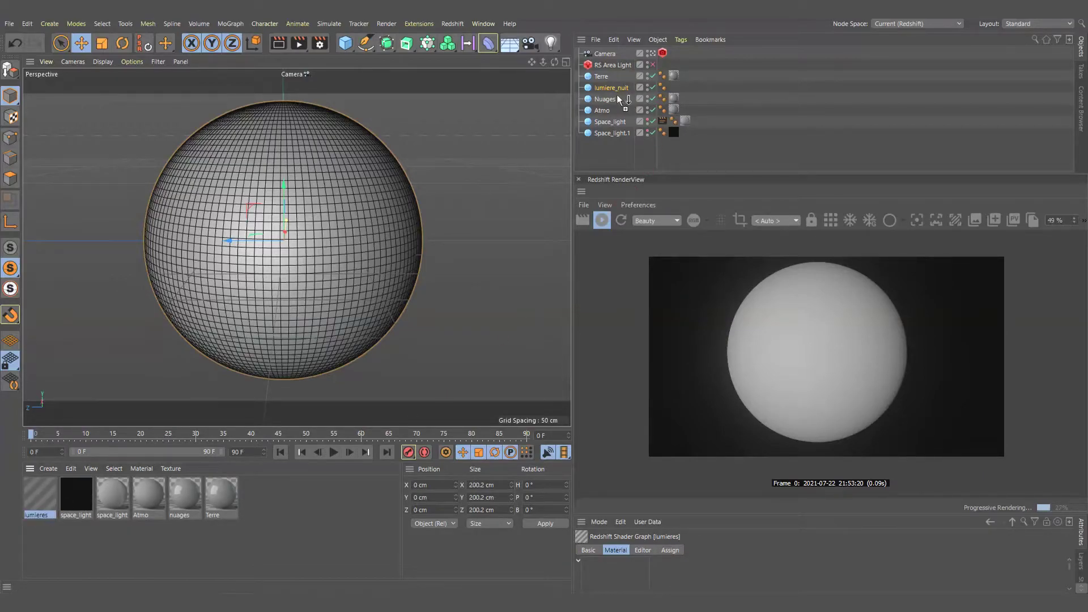
pyautogui.moveTo(616, 94); pyautogui.dragTo(613, 86)
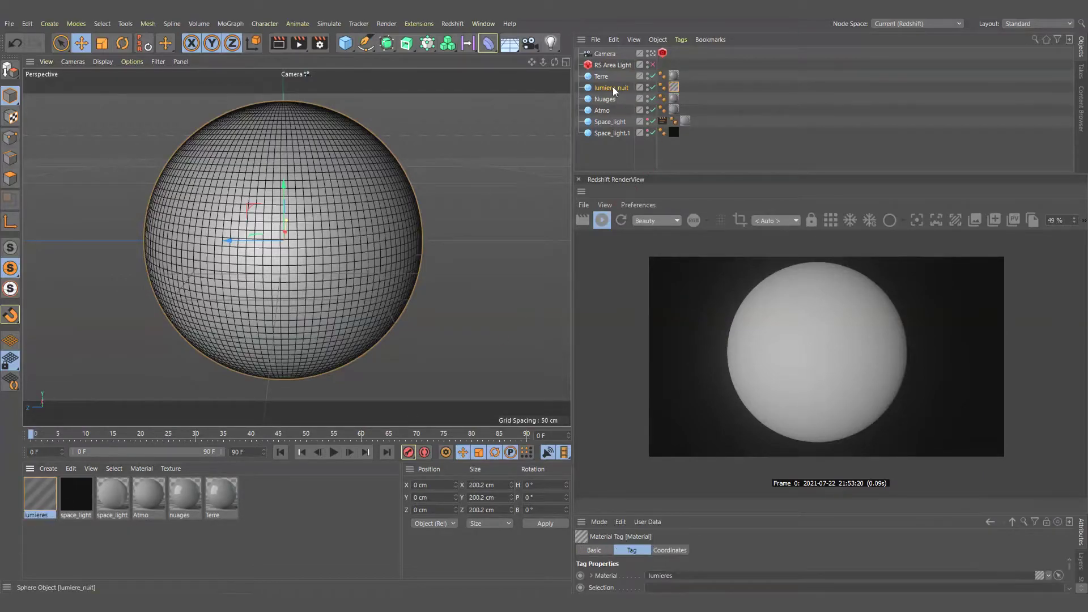
pyautogui.doubleClick(40, 492)
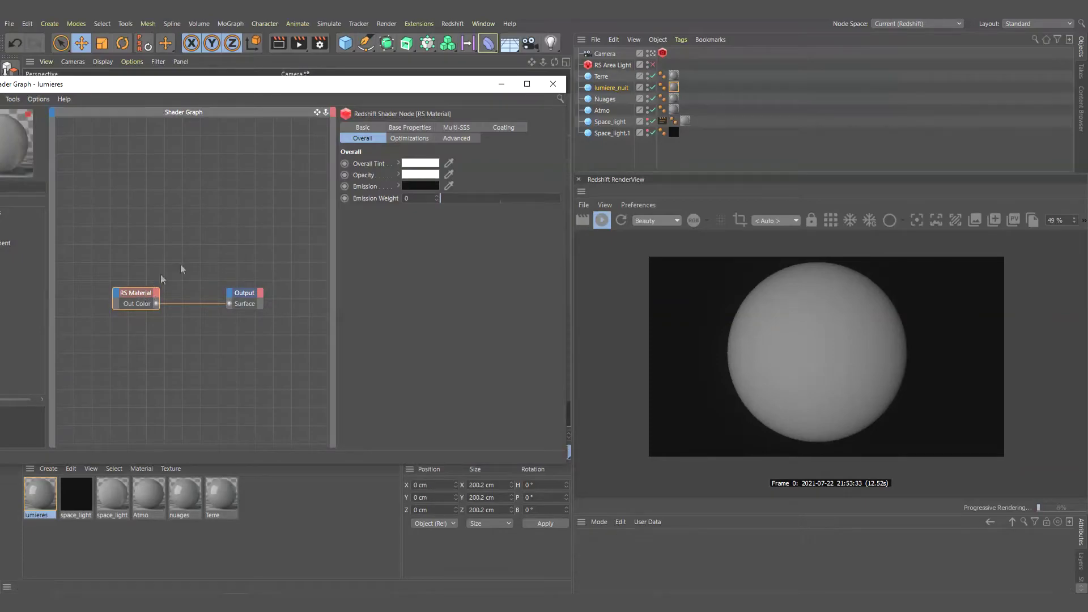
pyautogui.click(422, 131)
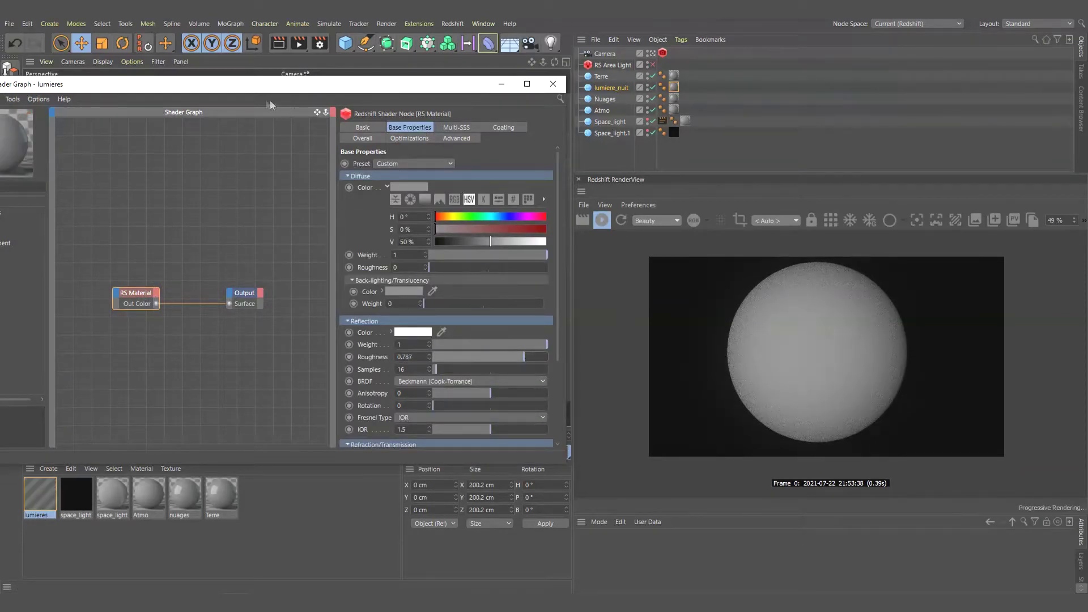
# Add an RS Texture node and connect its output to the material's Opacity Color.
pyautogui.moveTo(139, 298); pyautogui.dragTo(168, 290)
pyautogui.moveTo(191, 88); pyautogui.dragTo(400, 78)
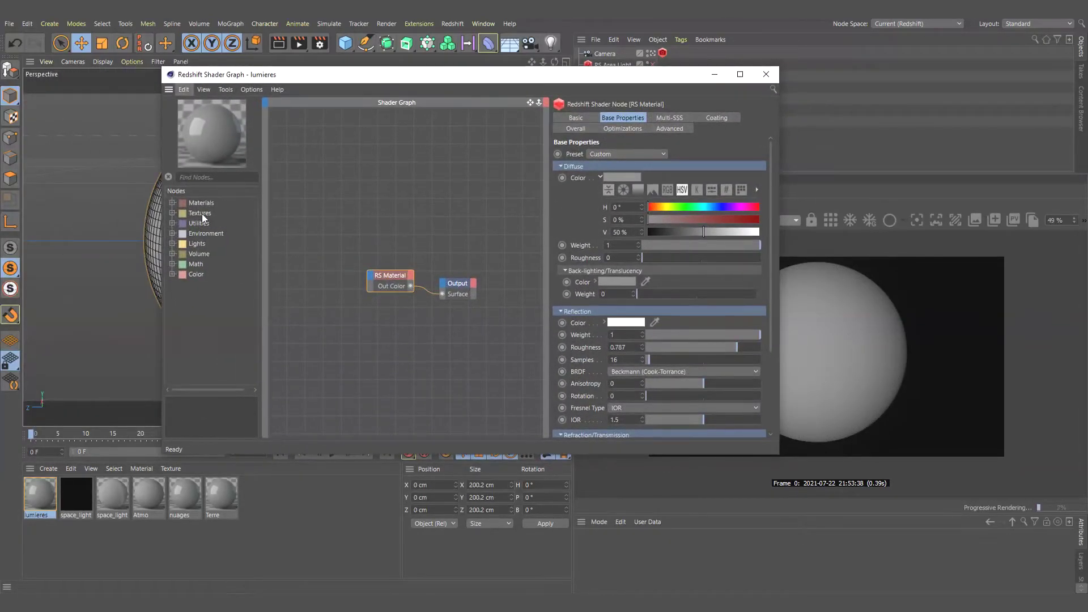
pyautogui.doubleClick(185, 216)
pyautogui.moveTo(208, 294); pyautogui.dragTo(294, 246)
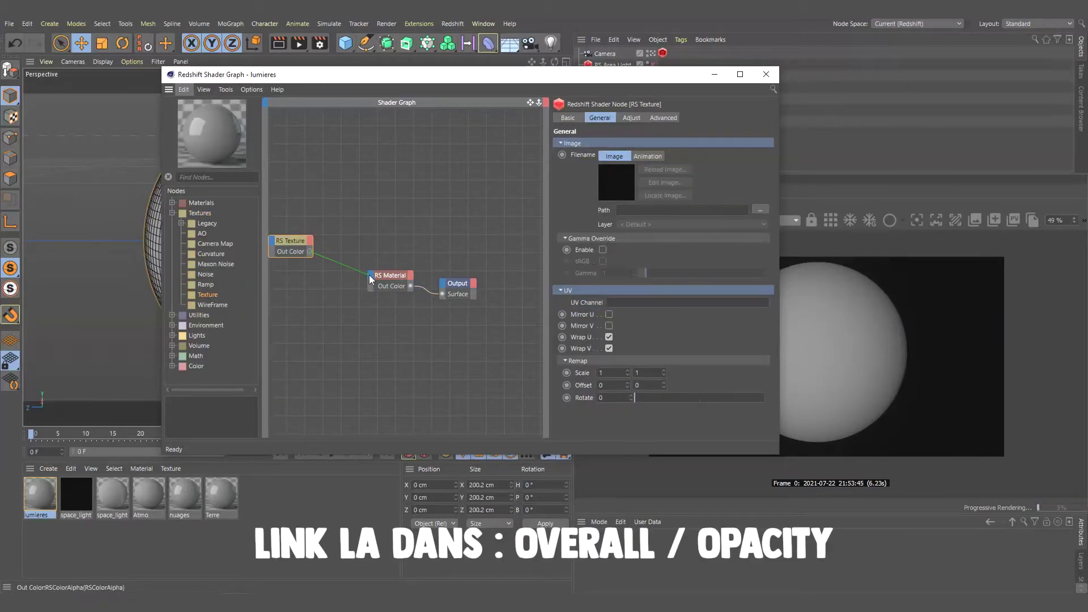
pyautogui.moveTo(369, 274); pyautogui.dragTo(369, 275)
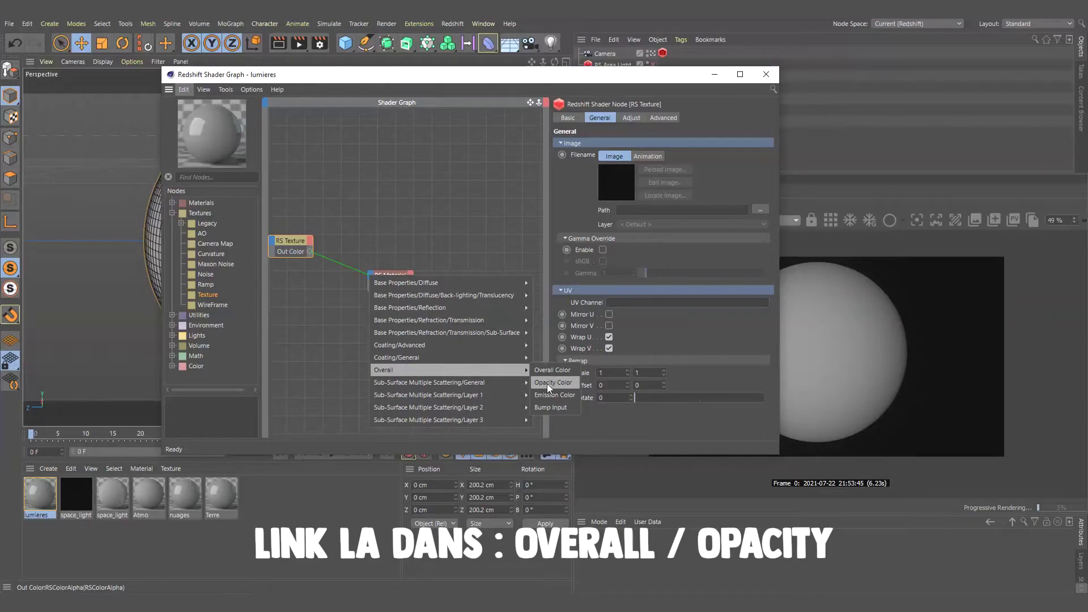
pyautogui.click(546, 383)
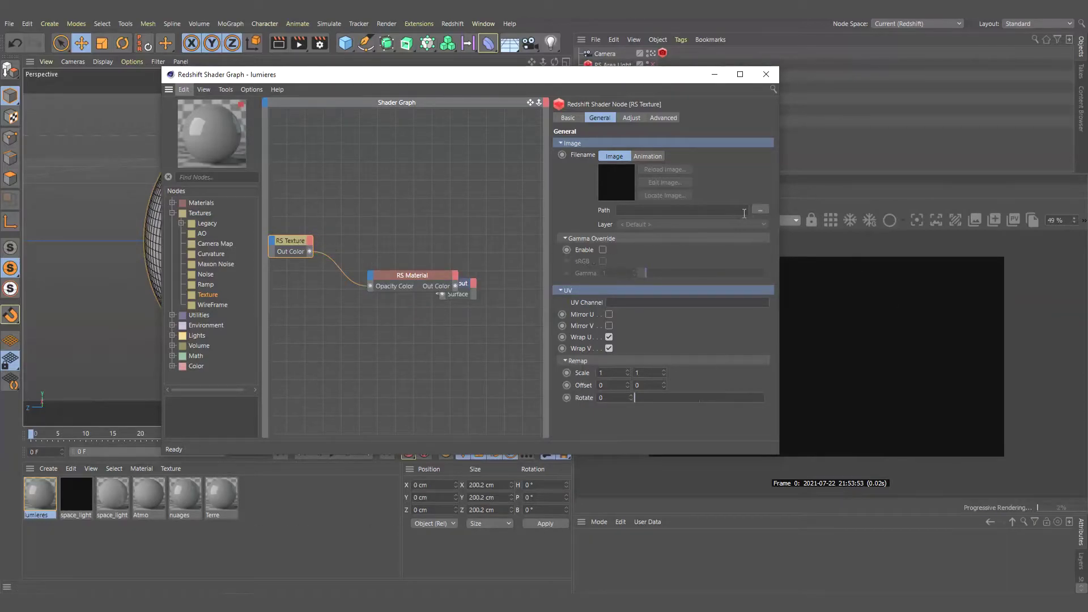
# Load earth night_lights_modified.png into the RS Texture, decline copying the file, and tidy the graph.
pyautogui.click(759, 210)
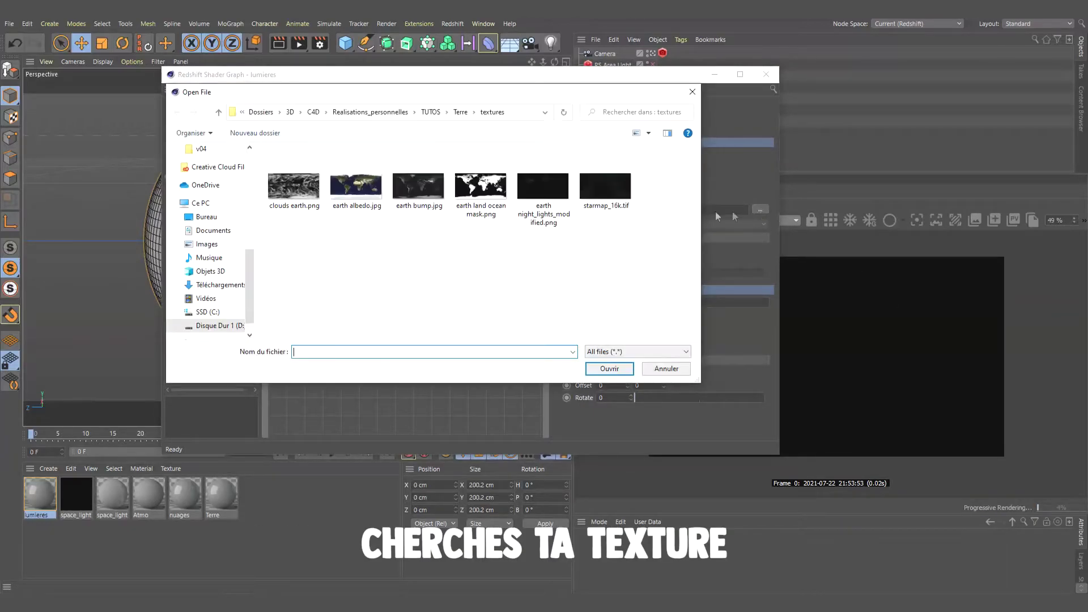
pyautogui.click(541, 205)
pyautogui.click(609, 369)
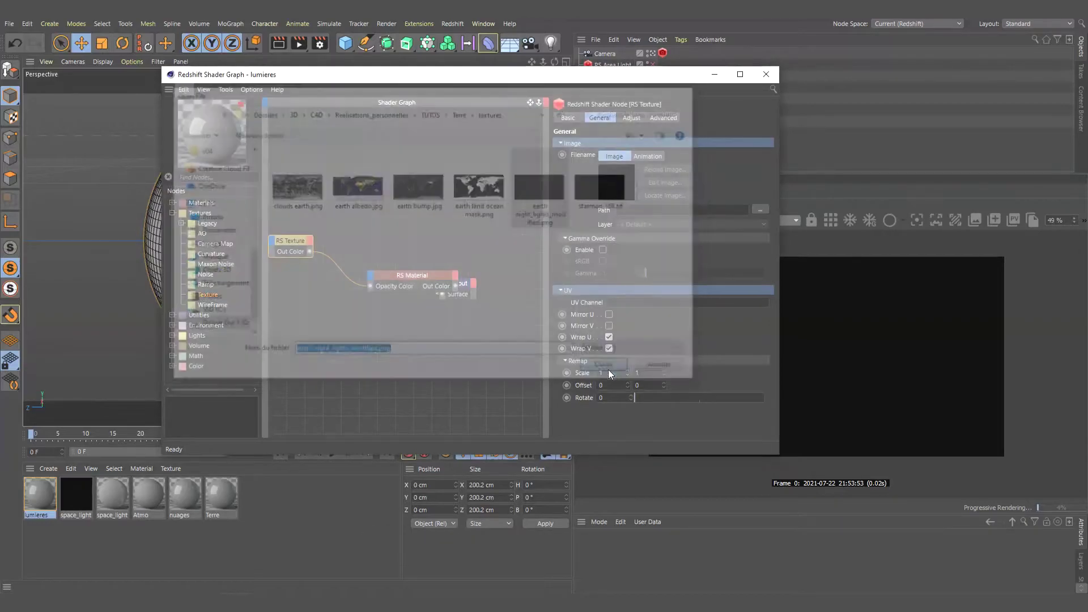
pyautogui.click(613, 352)
pyautogui.moveTo(427, 276); pyautogui.dragTo(398, 268)
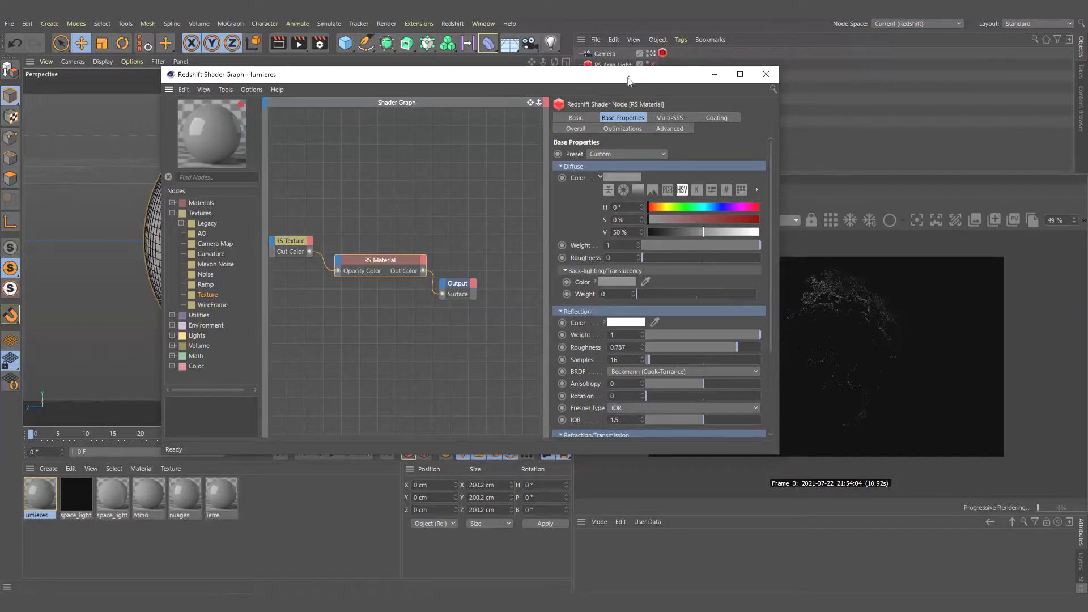
pyautogui.moveTo(627, 81); pyautogui.dragTo(496, 68)
# Set the lumieres emission to a warm light yellow with Emission Weight 15.
pyautogui.click(449, 118)
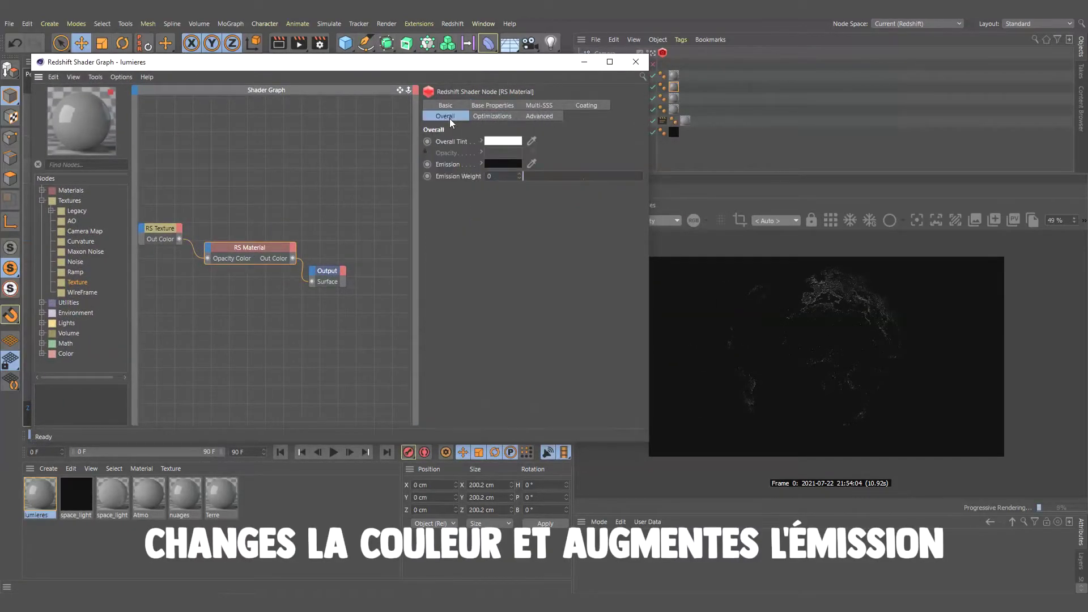
pyautogui.click(501, 162)
pyautogui.click(457, 161)
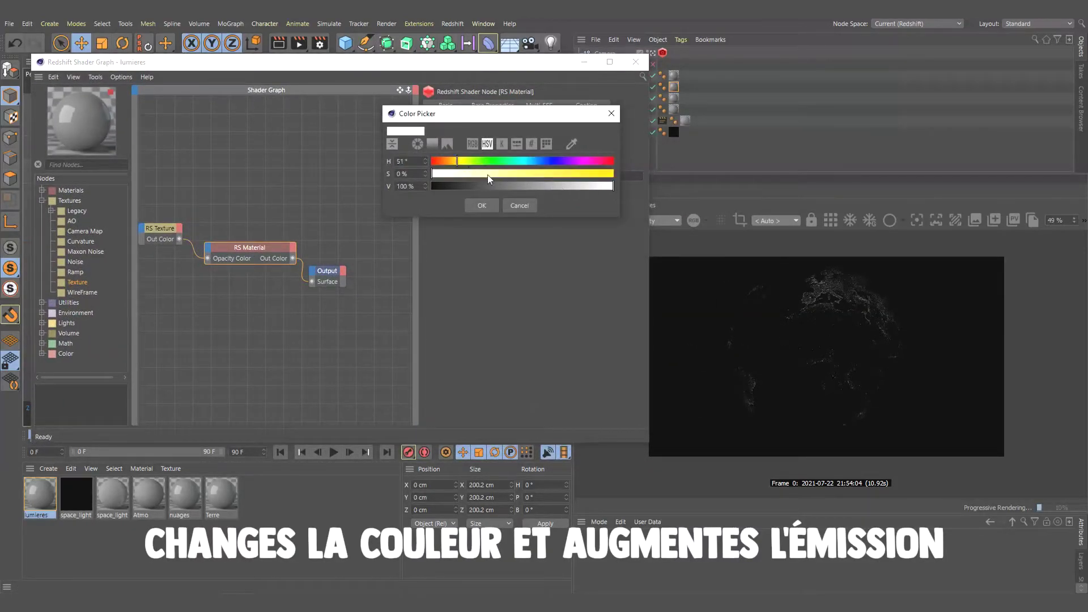
pyautogui.click(481, 205)
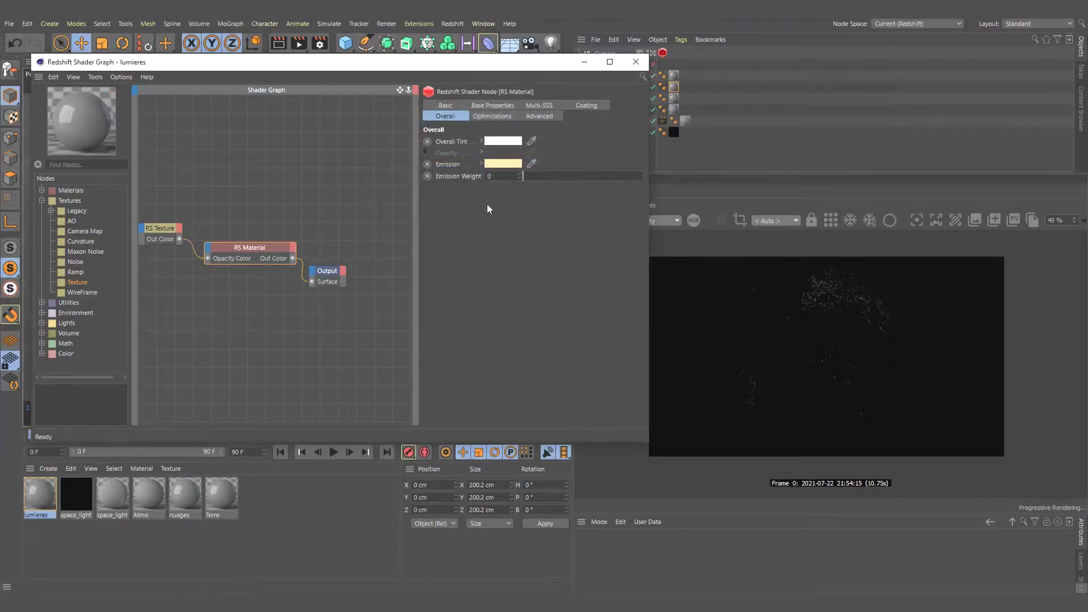
pyautogui.doubleClick(490, 176)
pyautogui.write('20')
pyautogui.press('Return')
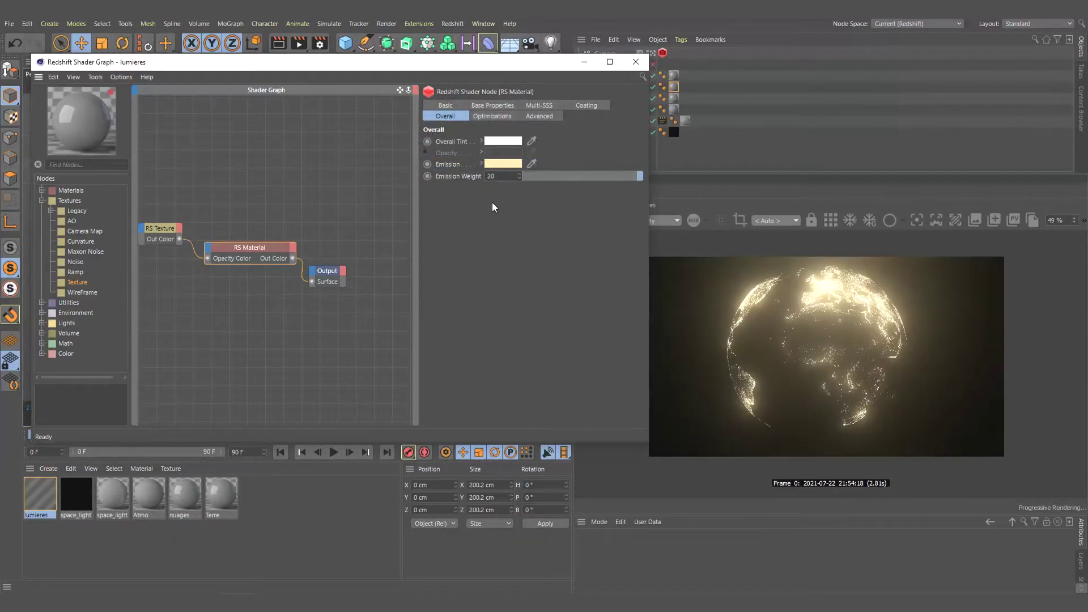
pyautogui.click(501, 164)
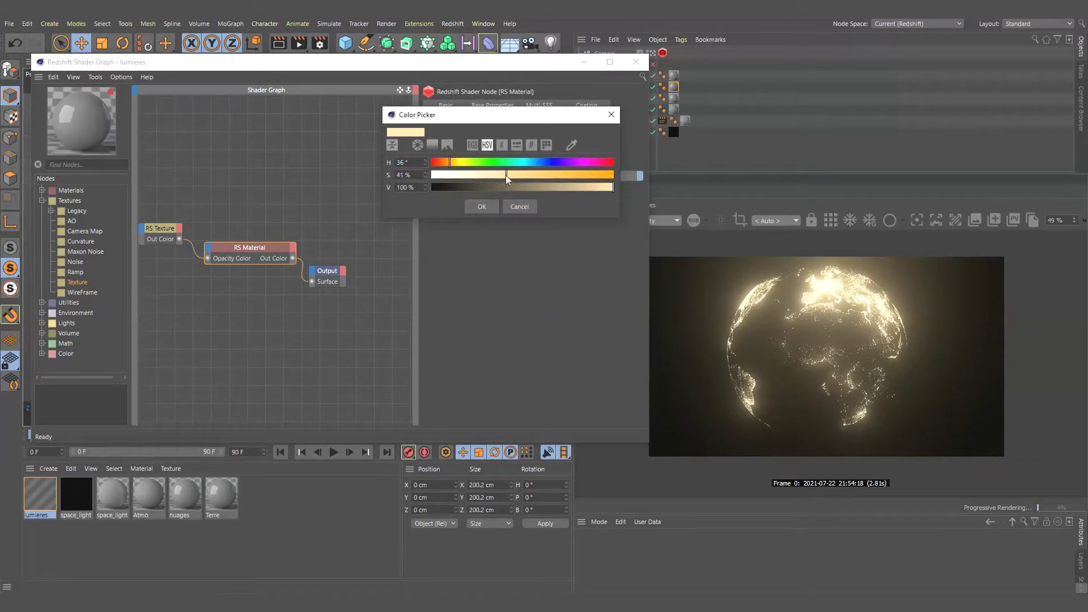
pyautogui.click(485, 205)
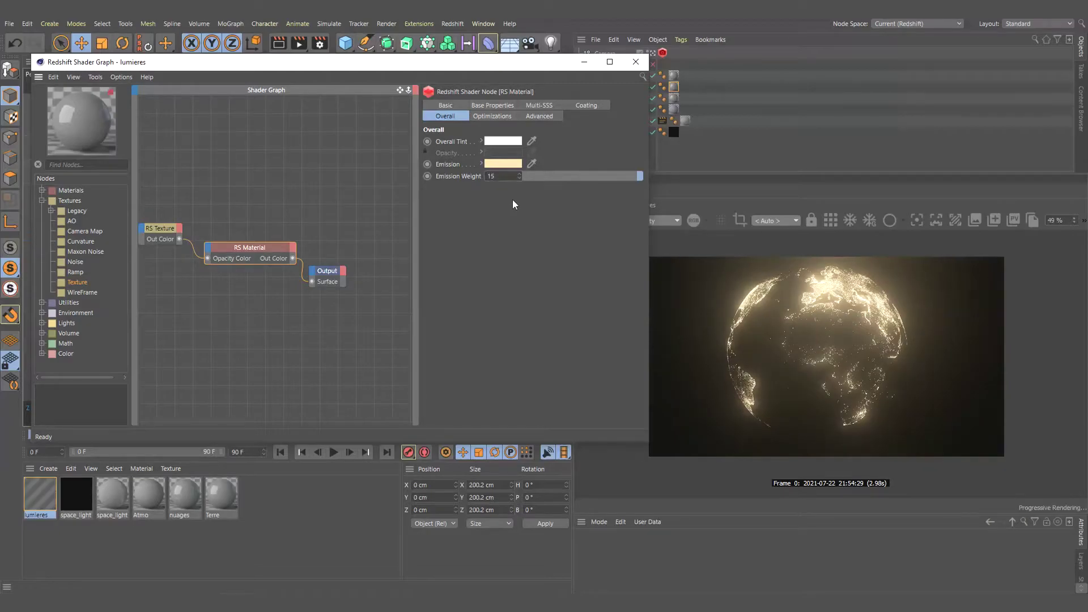
# Close the shader graph and turn on the RS Area Light to preview the glowing sphere.
pyautogui.click(635, 62)
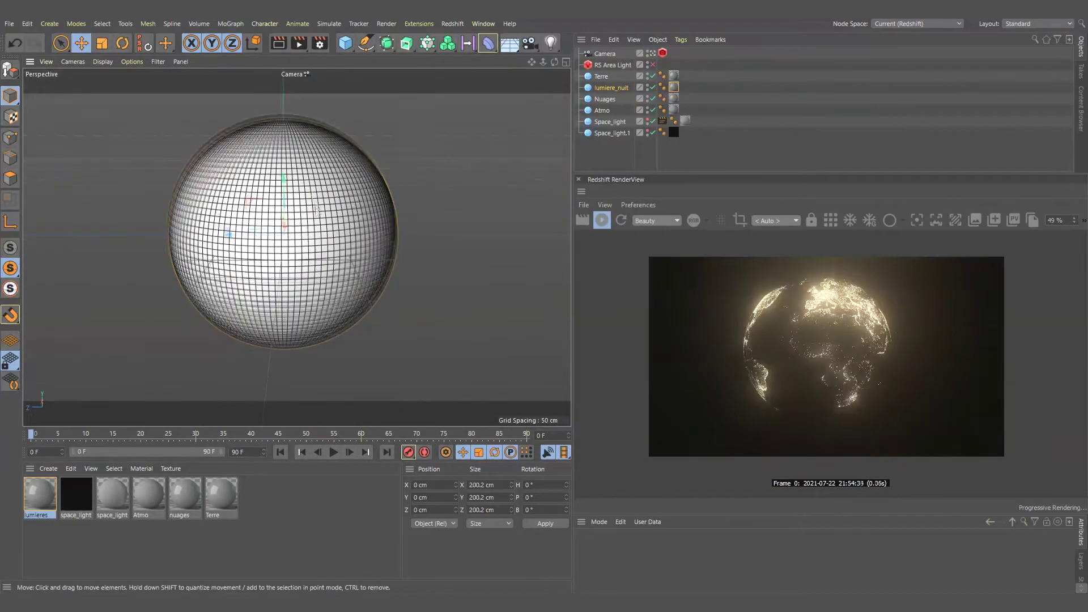
pyautogui.click(652, 64)
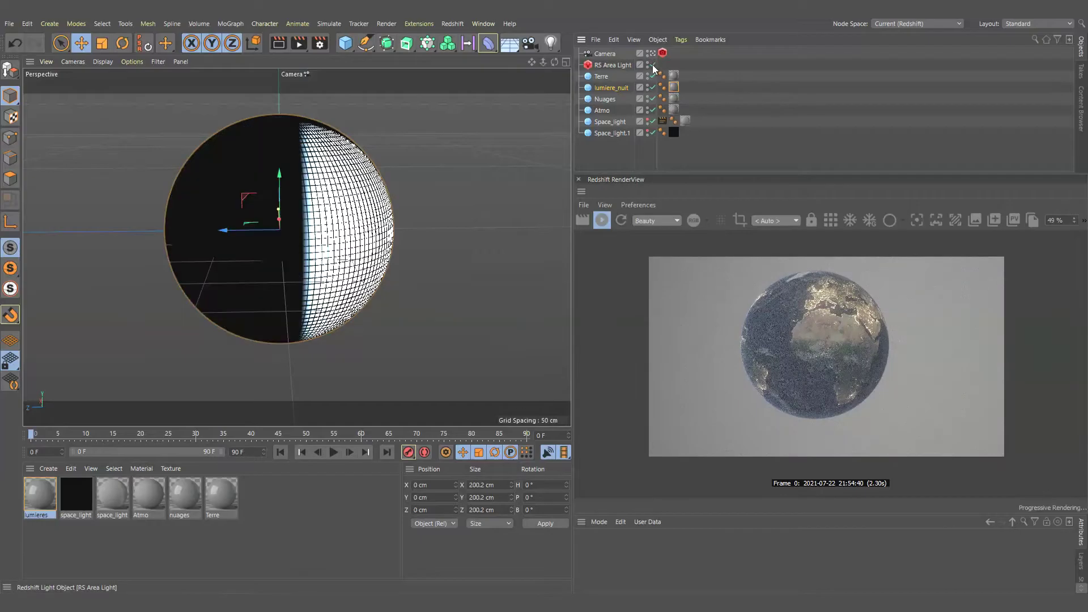
pyautogui.keyDown('alt'); pyautogui.moveTo(366, 178); pyautogui.dragTo(209, 182); pyautogui.keyUp('alt')
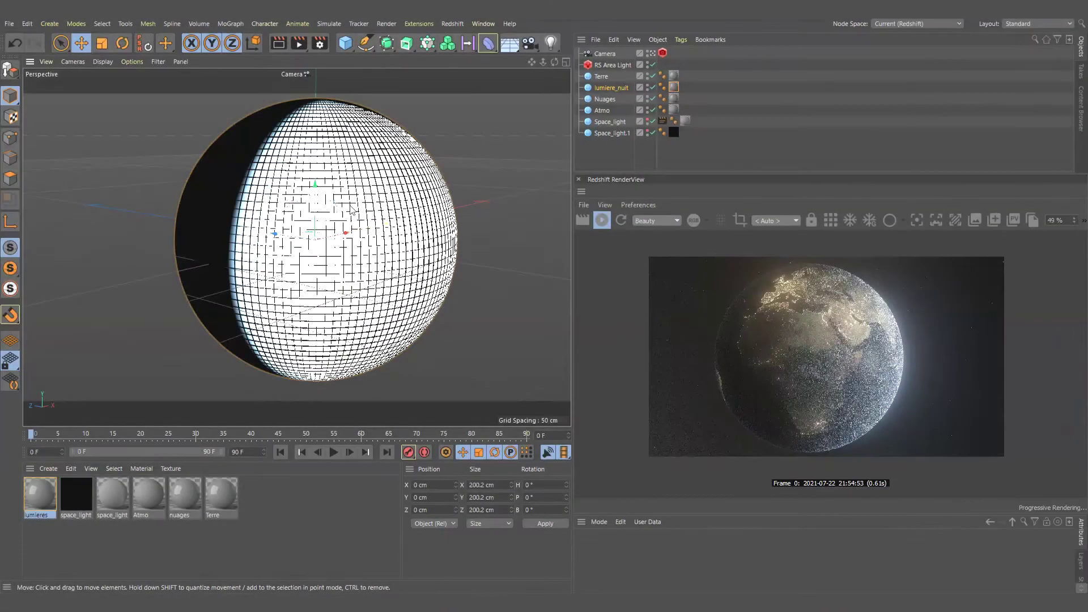
pyautogui.scroll(3, 354, 191)
pyautogui.scroll(3, 354, 191)
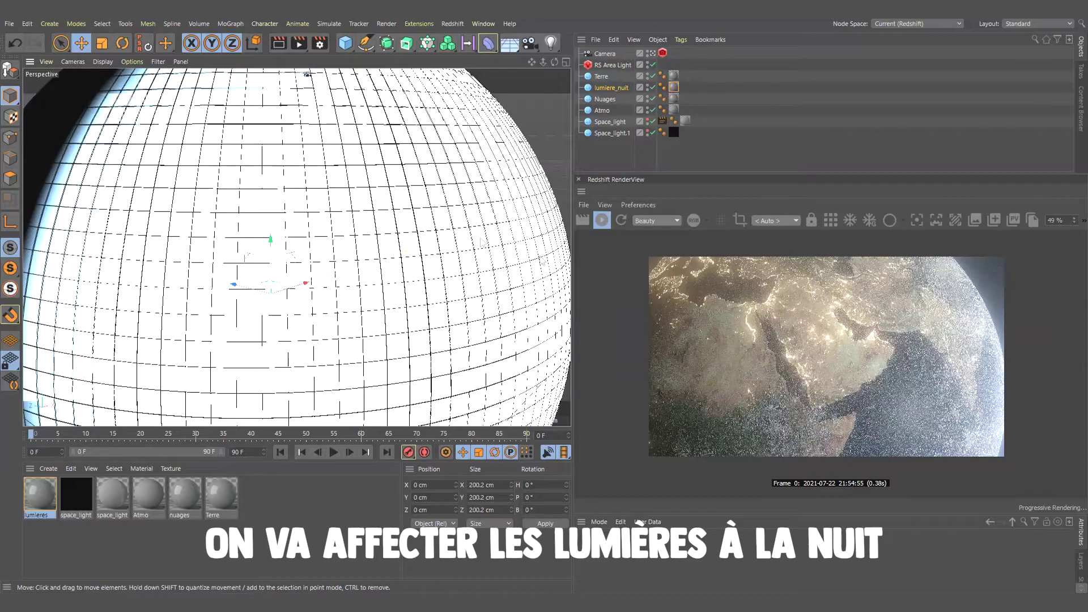
pyautogui.scroll(-2, 404, 217)
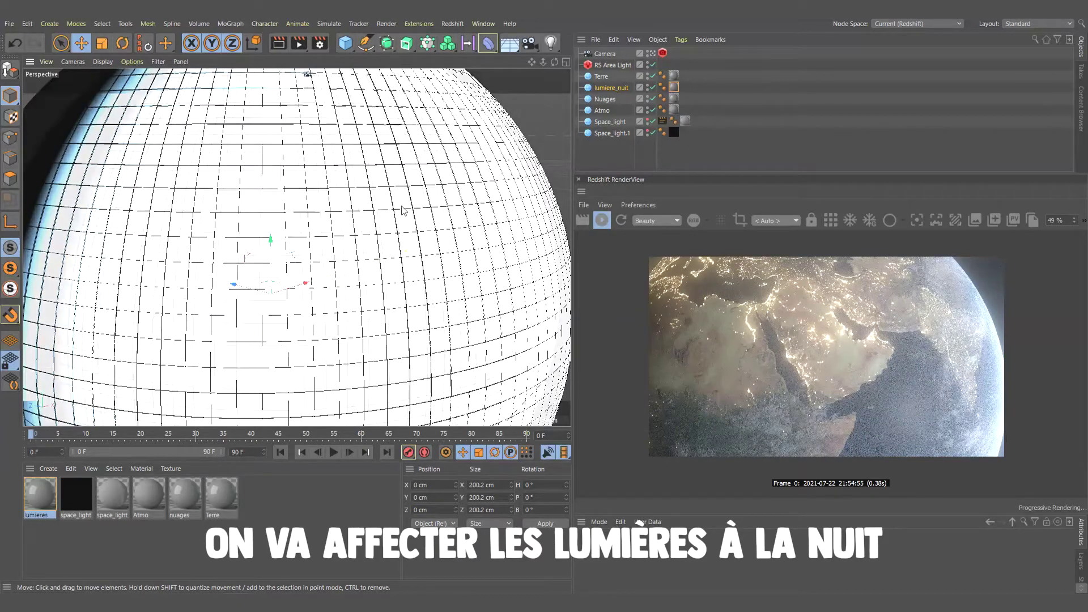
pyautogui.scroll(-5, 405, 217)
pyautogui.scroll(-2, 404, 217)
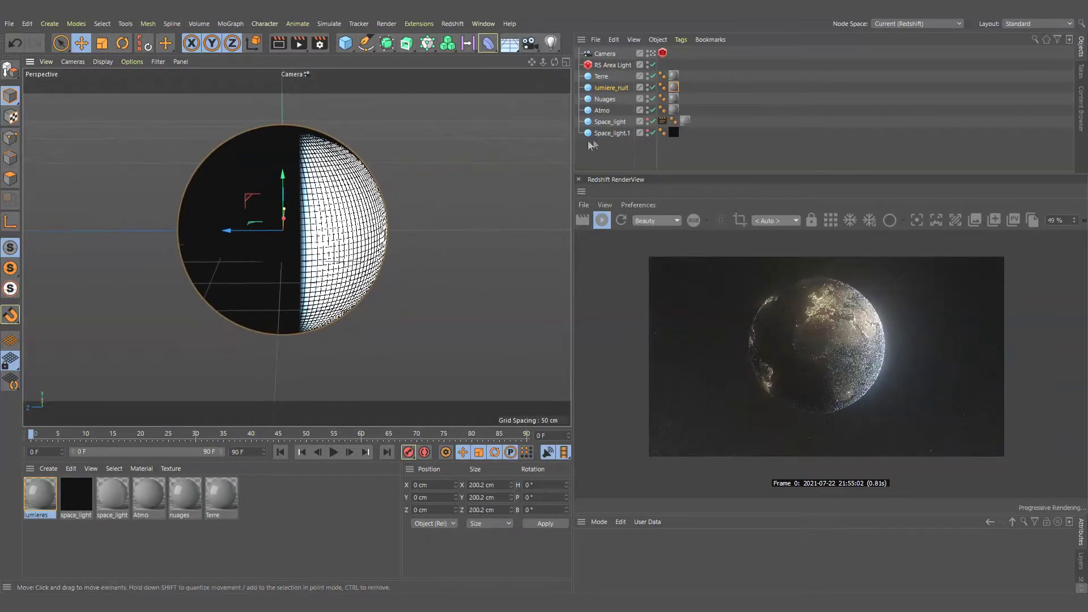
# Switch the RS Area Light off again and make lumiere_nuit editable.
pyautogui.click(611, 87)
pyautogui.click(652, 64)
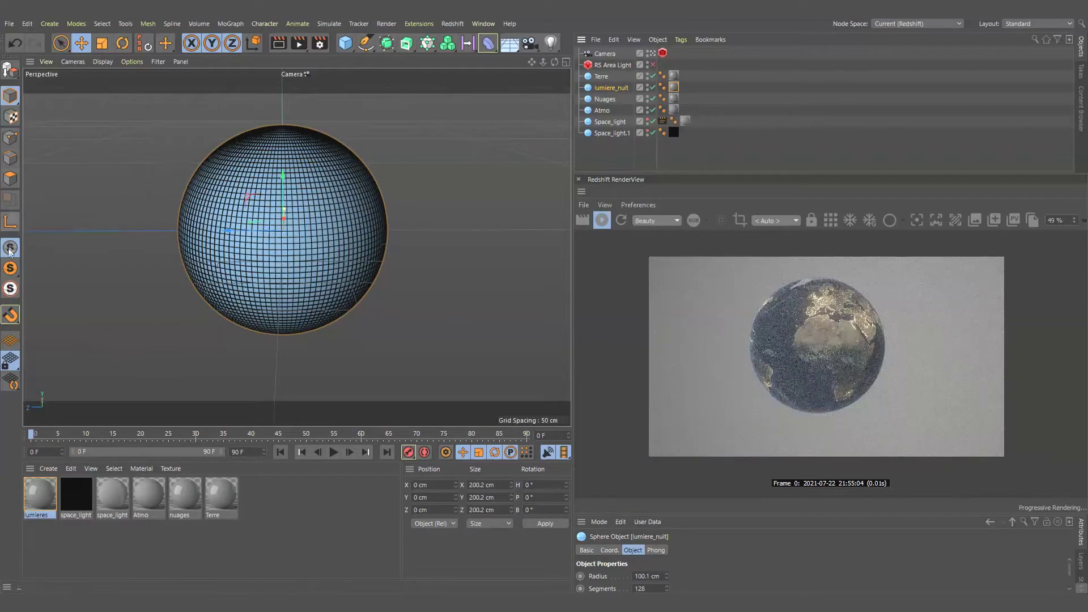
pyautogui.scroll(2, 305, 187)
pyautogui.keyDown('alt'); pyautogui.moveTo(305, 187); pyautogui.dragTo(477, 162); pyautogui.keyUp('alt')
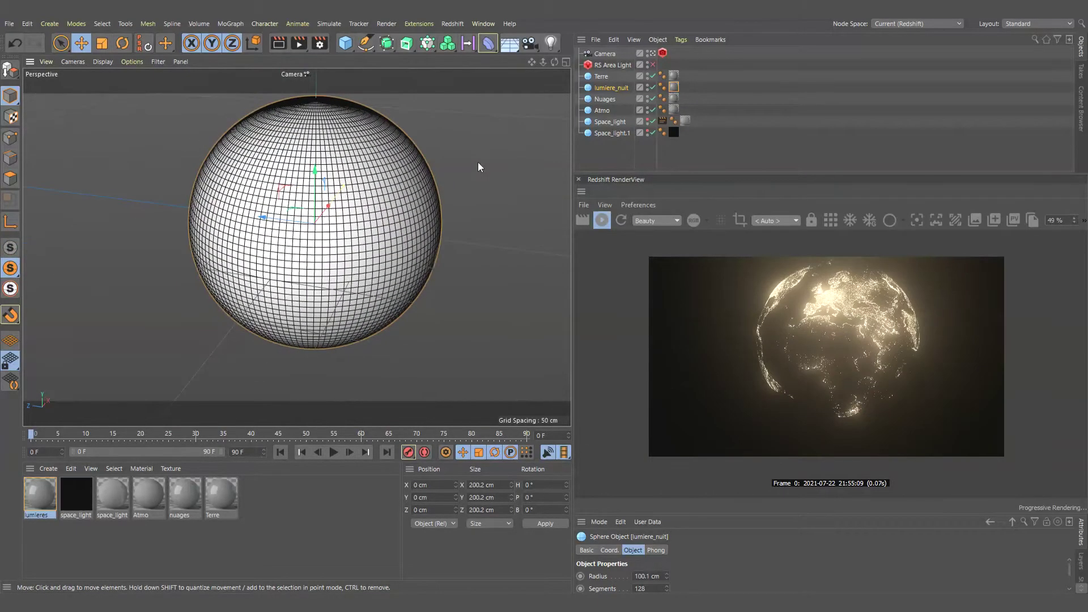
pyautogui.click(478, 162)
pyautogui.click(609, 88)
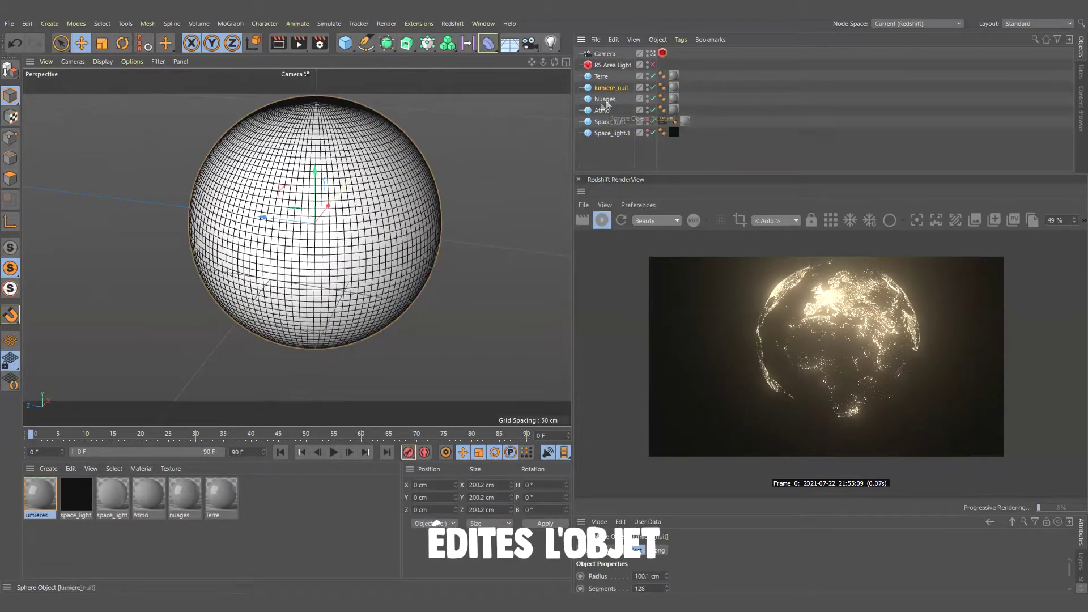
pyautogui.click(8, 70)
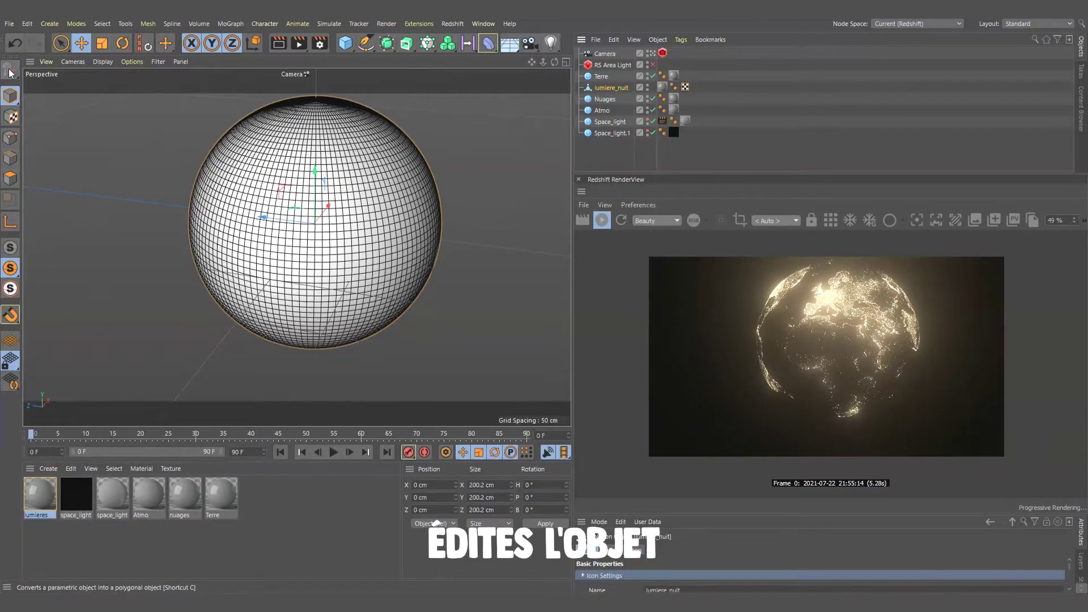
# Add a Vertex Color tag to lumiere_nuit with fields enabled and a Linear Field above Freeze.
pyautogui.click(136, 162)
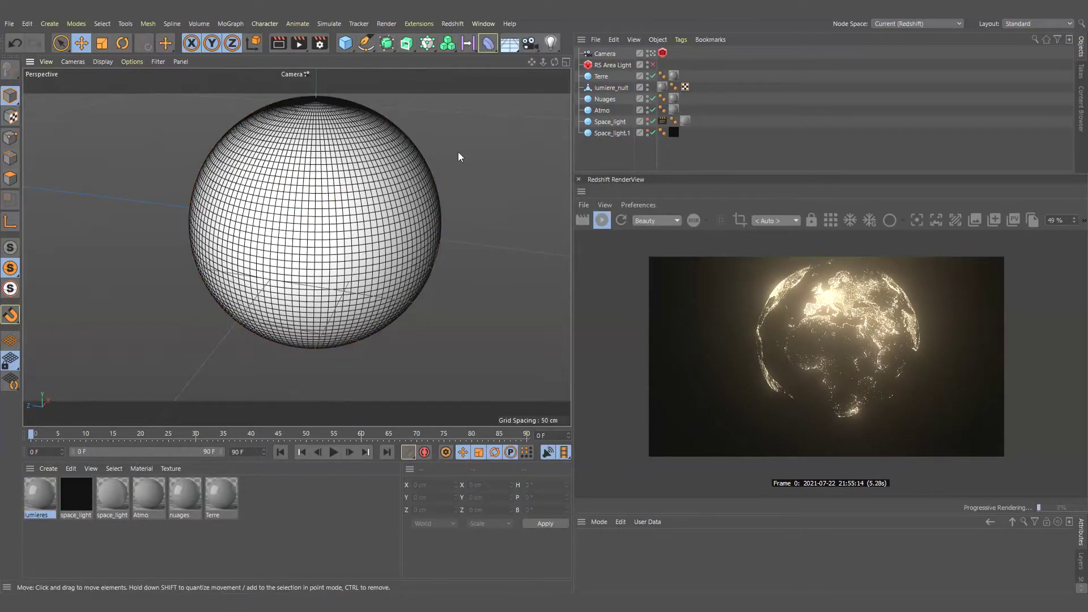
pyautogui.rightClick(609, 89)
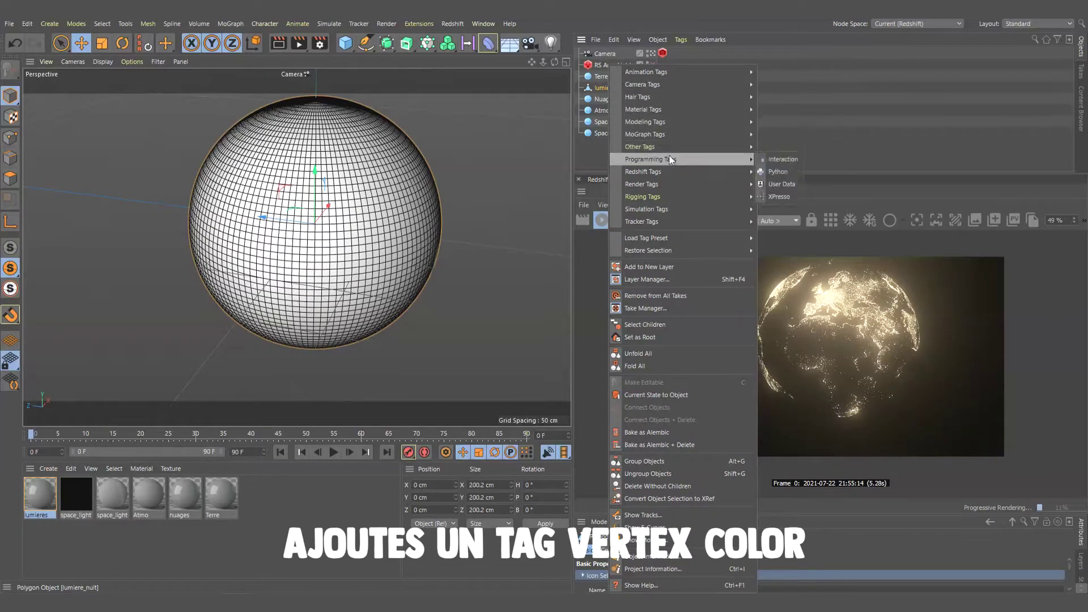
pyautogui.moveTo(640, 146)
pyautogui.click(790, 197)
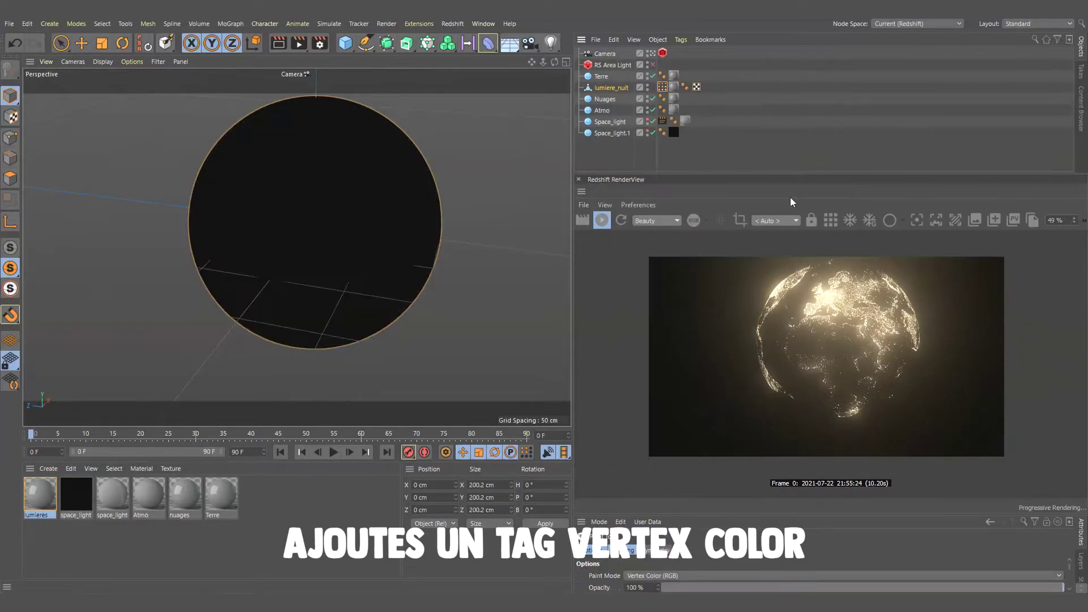
pyautogui.click(663, 88)
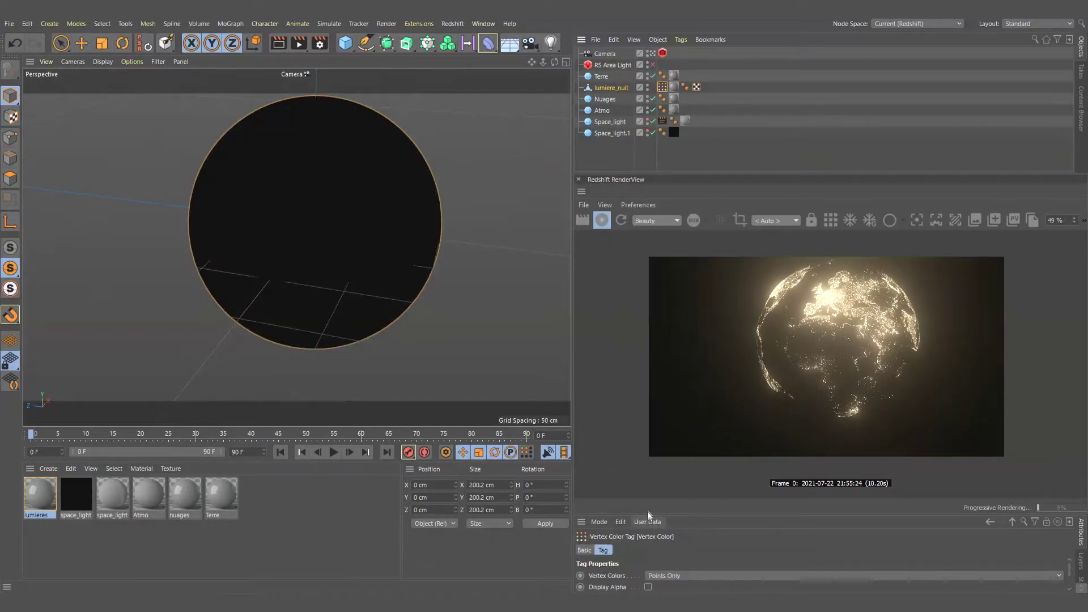
pyautogui.moveTo(653, 513); pyautogui.dragTo(653, 425)
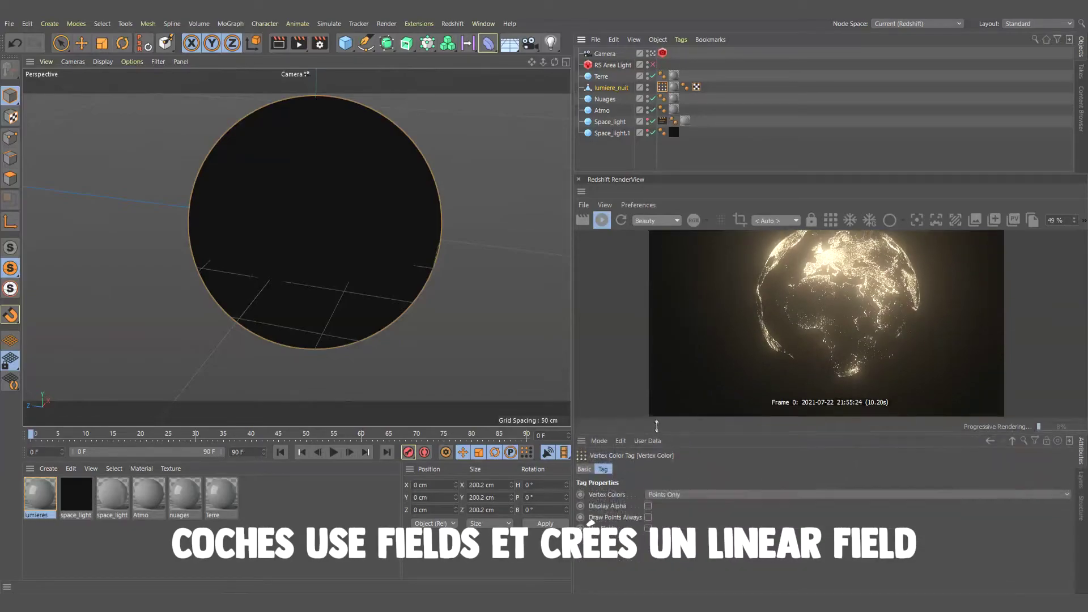
pyautogui.click(647, 520)
pyautogui.moveTo(658, 425); pyautogui.dragTo(658, 309)
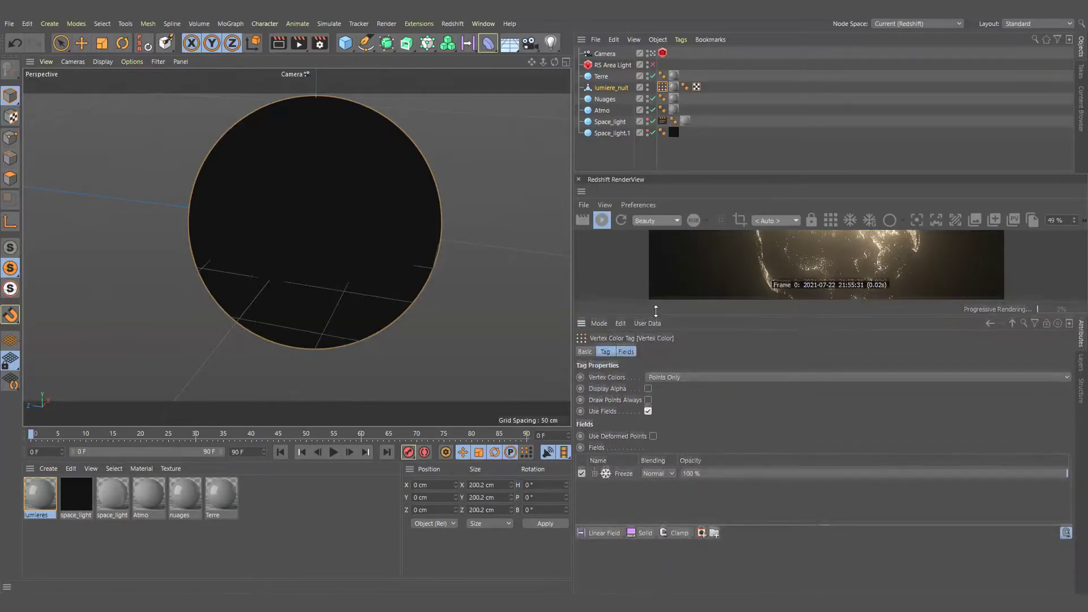
pyautogui.click(604, 527)
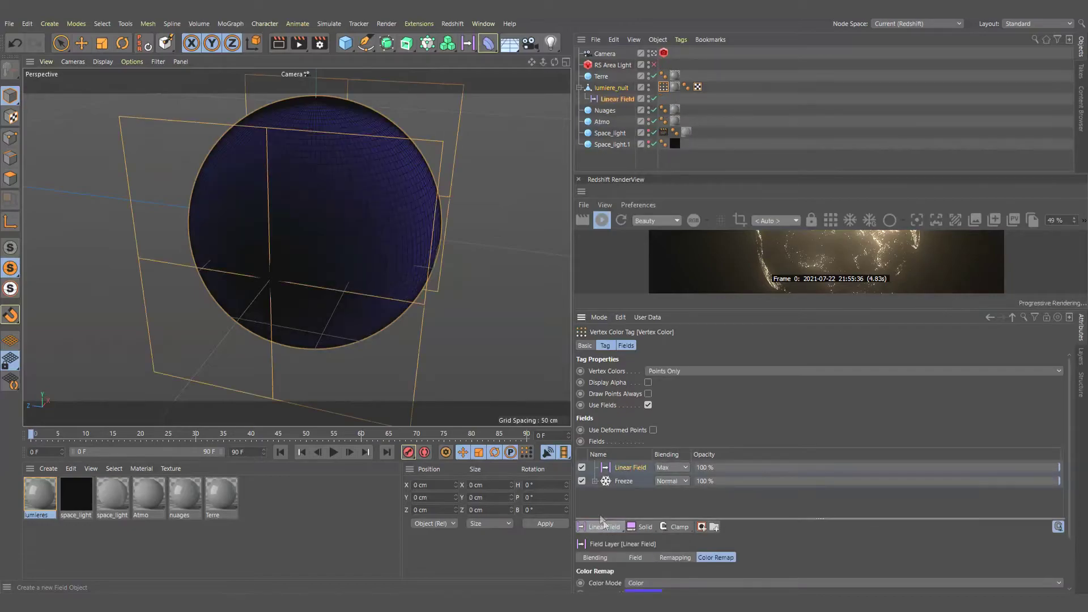
# Hide the wireframe, give the Linear Field a black-to-white color remap, and shift it about 3 cm on X.
pyautogui.keyDown('alt'); pyautogui.moveTo(317, 227); pyautogui.dragTo(190, 232); pyautogui.keyUp('alt')
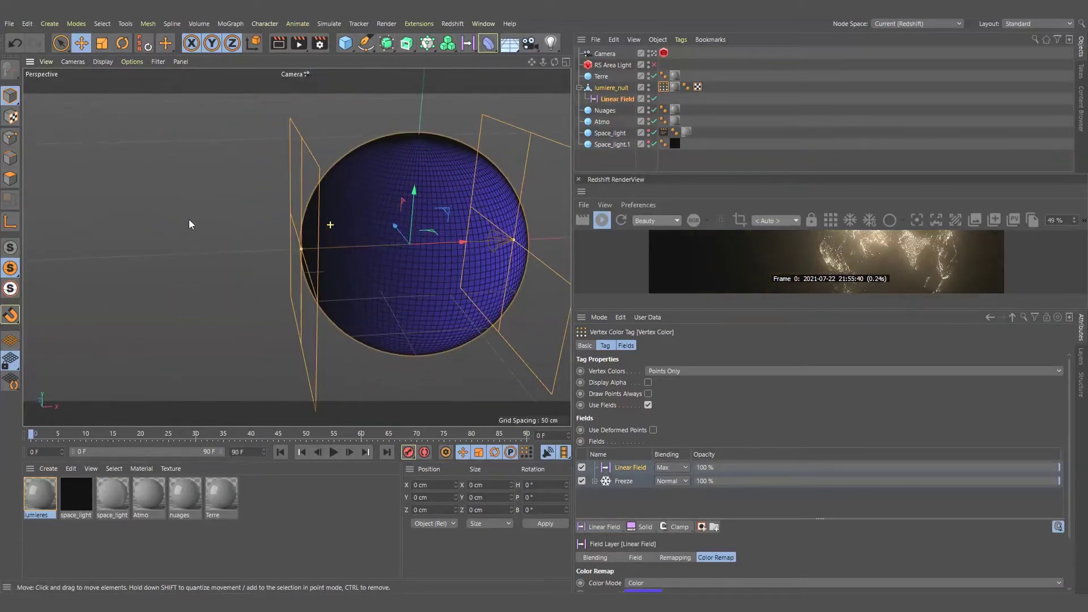
pyautogui.moveTo(507, 243)
pyautogui.keyDown('alt'); pyautogui.mouseDown()
pyautogui.moveTo(333, 227)
pyautogui.moveTo(334, 244)
pyautogui.moveTo(313, 249)
pyautogui.mouseUp(); pyautogui.keyUp('alt')
pyautogui.click(102, 61)
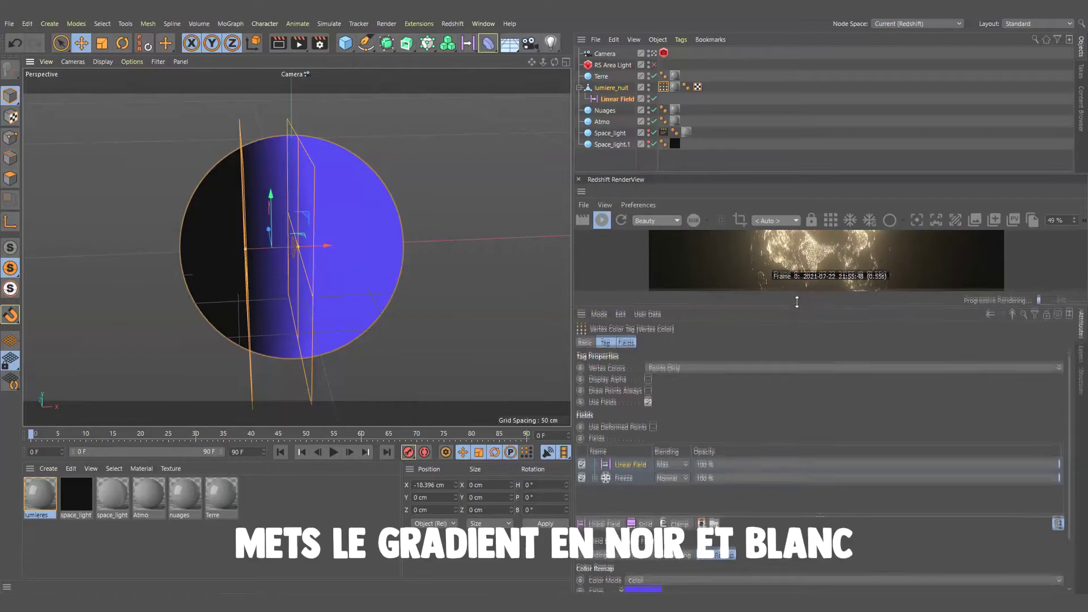
pyautogui.scroll(-3, 1065, 486)
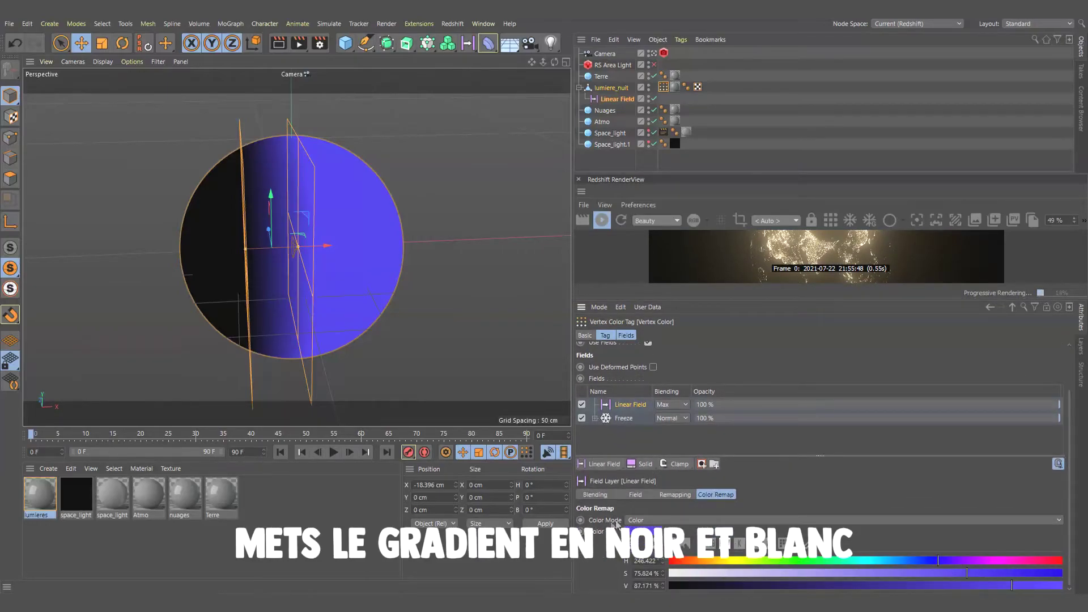
pyautogui.click(655, 518)
pyautogui.click(648, 547)
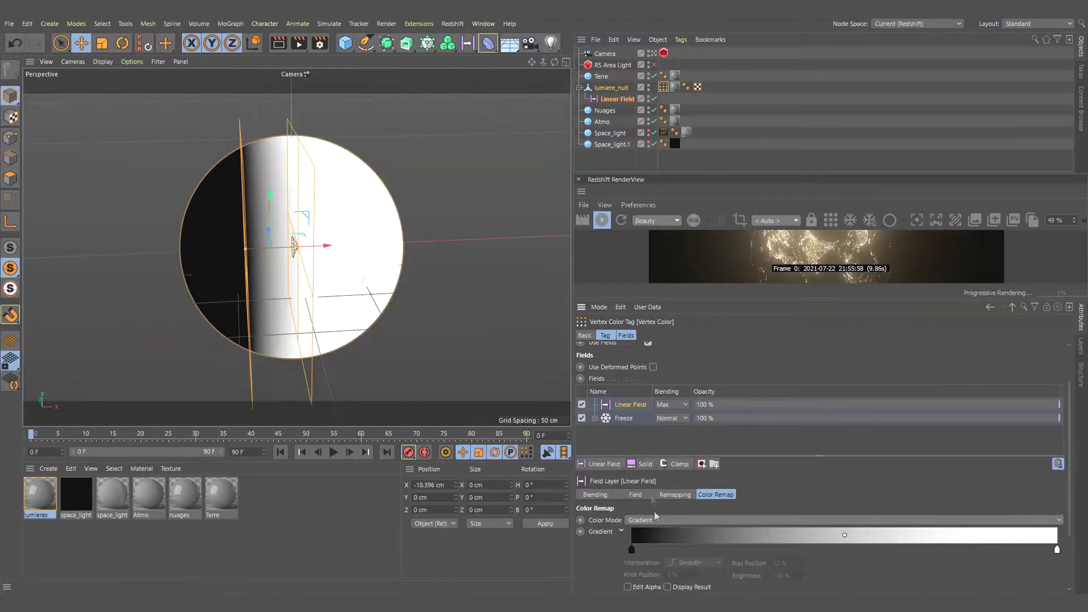
pyautogui.moveTo(315, 245); pyautogui.dragTo(327, 250)
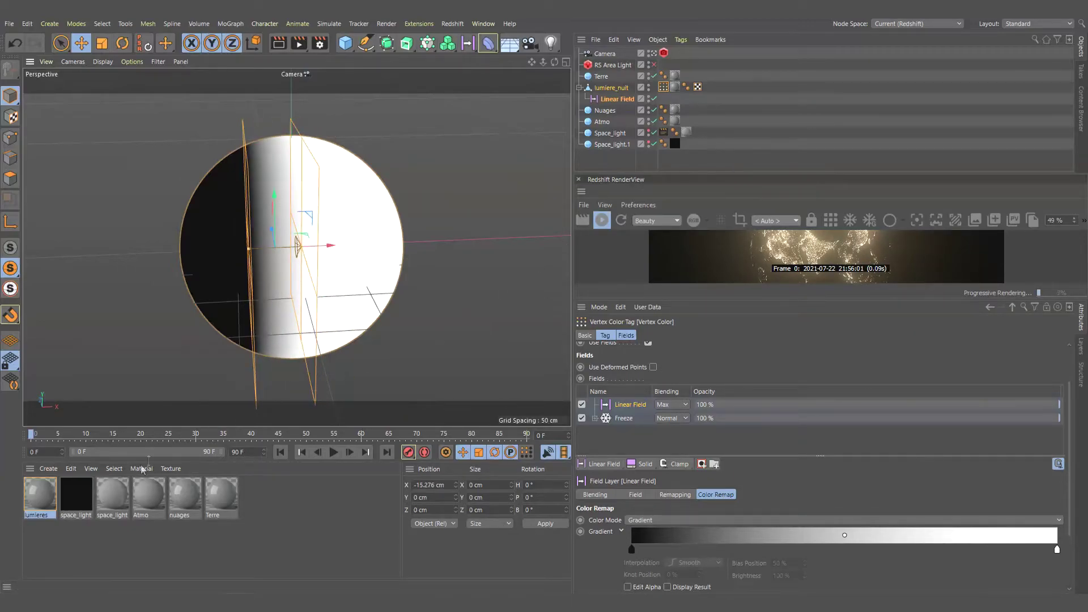
# Add a C4D Vertex Map node to the lumieres graph that reads lumiere_nuit's Vertex Color tag.
pyautogui.click(38, 499)
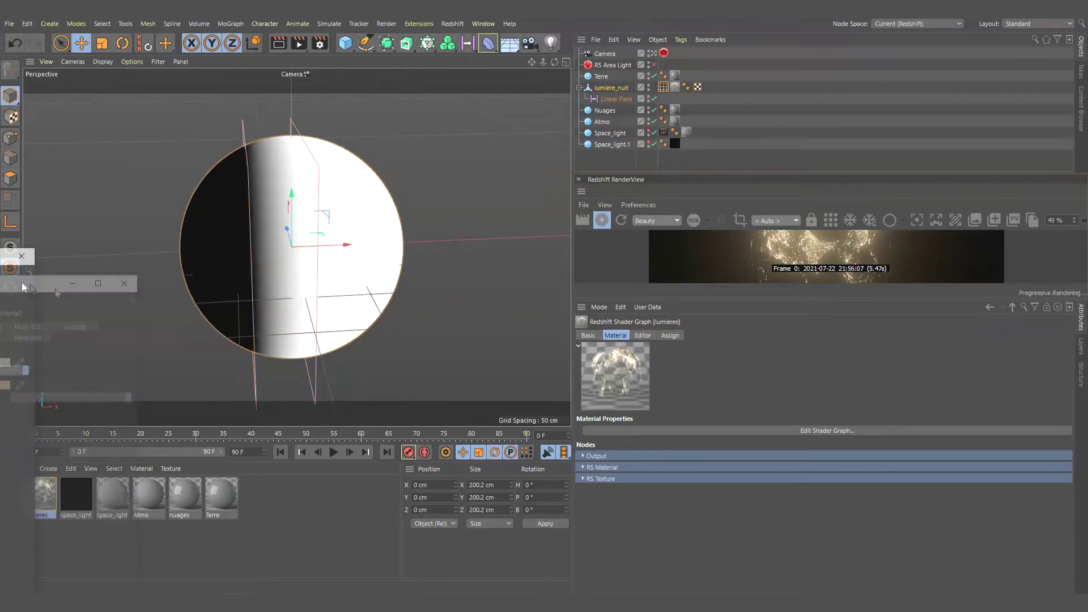
pyautogui.doubleClick(40, 492)
pyautogui.moveTo(528, 107); pyautogui.dragTo(597, 138)
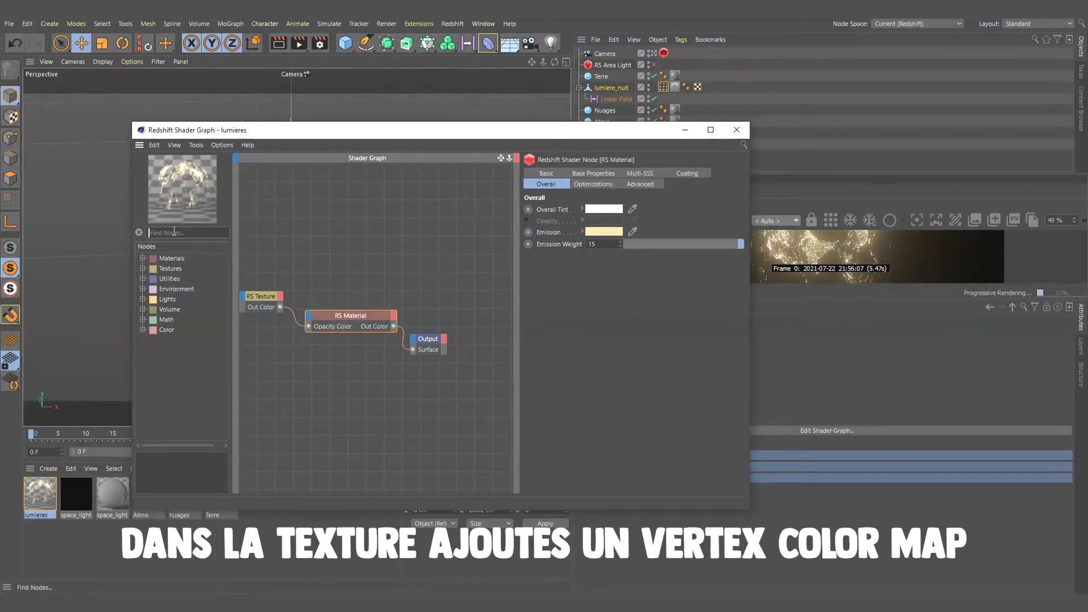
pyautogui.write('ver')
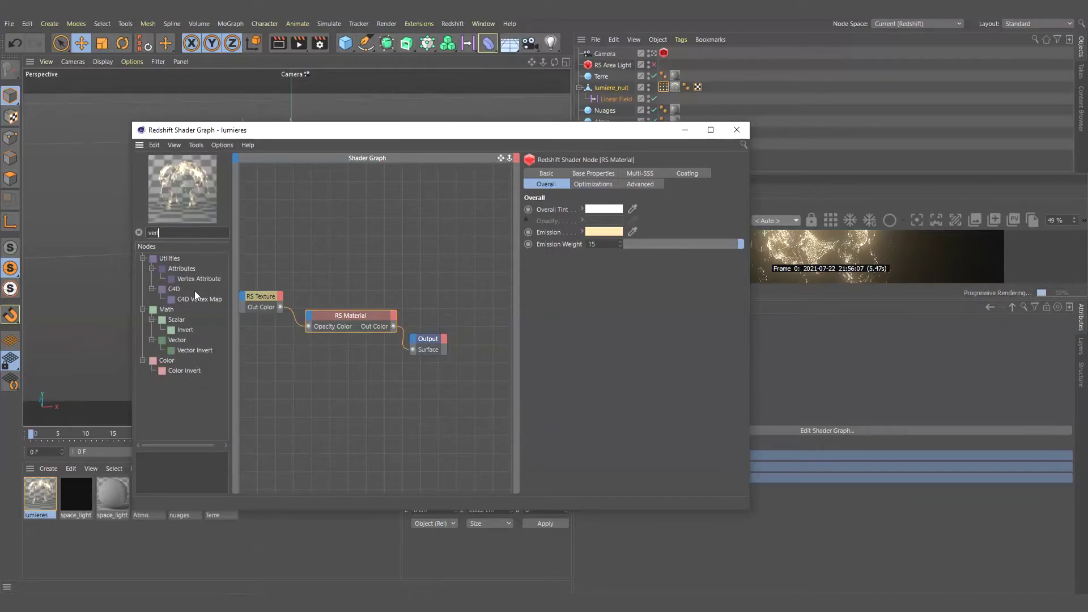
pyautogui.moveTo(199, 297); pyautogui.dragTo(314, 369)
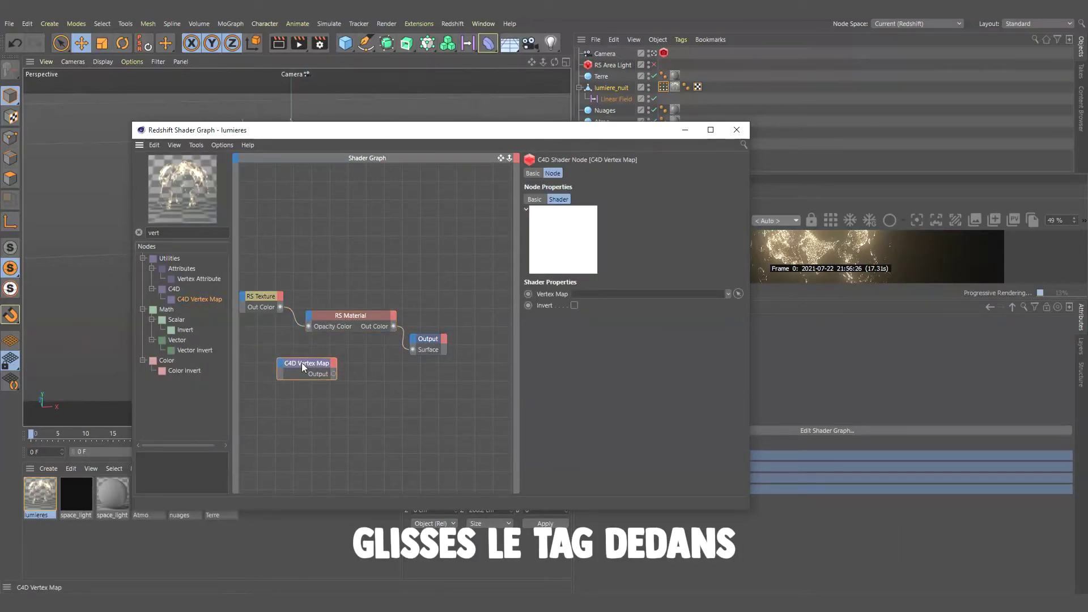
pyautogui.moveTo(663, 86); pyautogui.dragTo(612, 303)
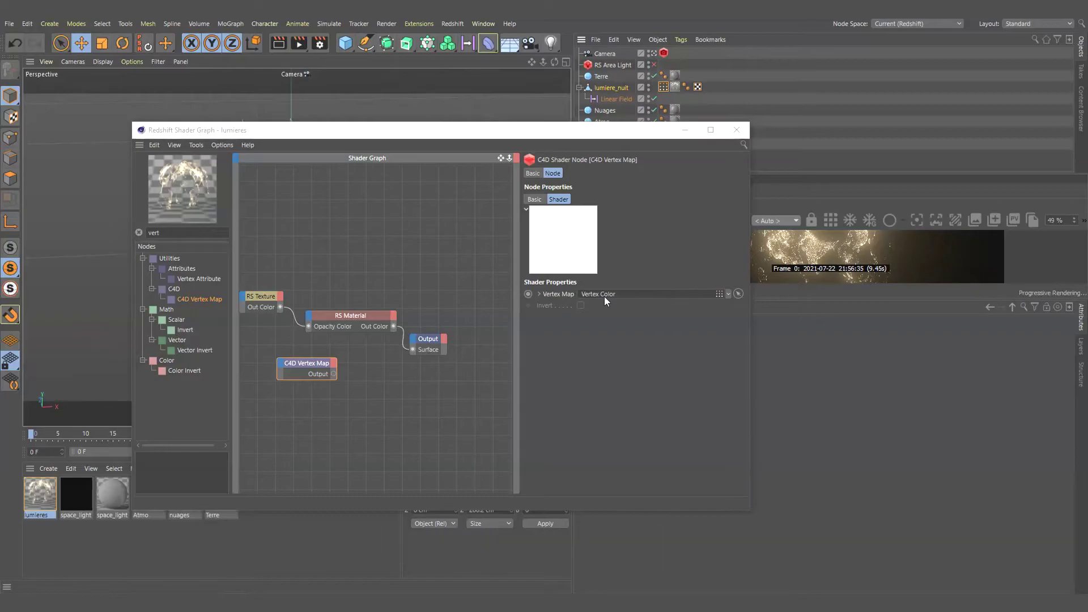
# Multiply the night-lights texture by the vertex map with an RS Mul feeding Opacity Color.
pyautogui.moveTo(326, 319); pyautogui.dragTo(378, 293)
pyautogui.click(311, 367)
pyautogui.moveTo(310, 367); pyautogui.dragTo(277, 371)
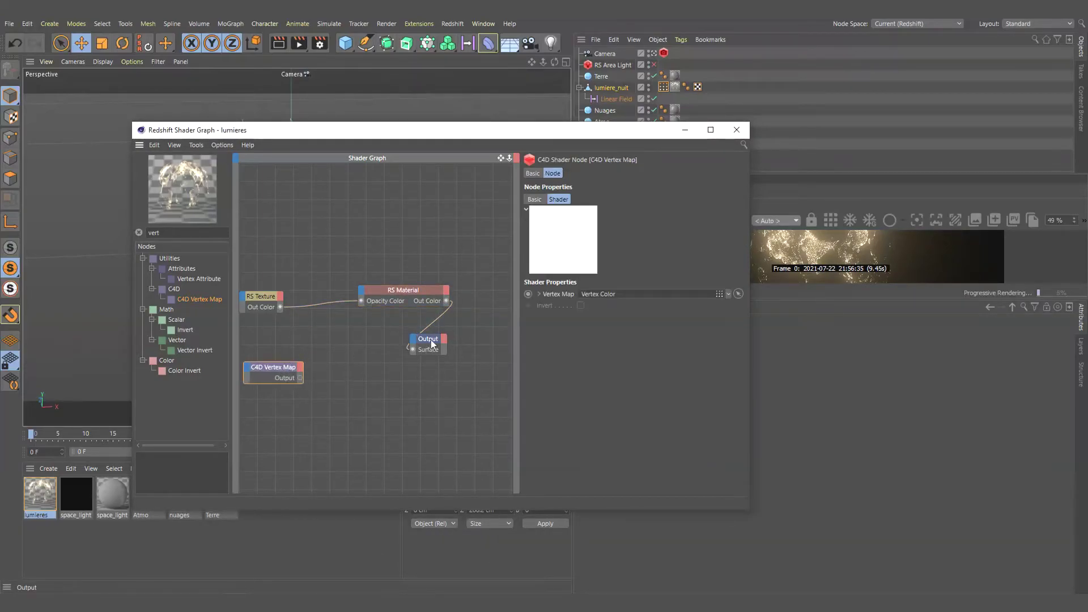
pyautogui.moveTo(428, 339); pyautogui.dragTo(474, 335)
pyautogui.click(407, 290)
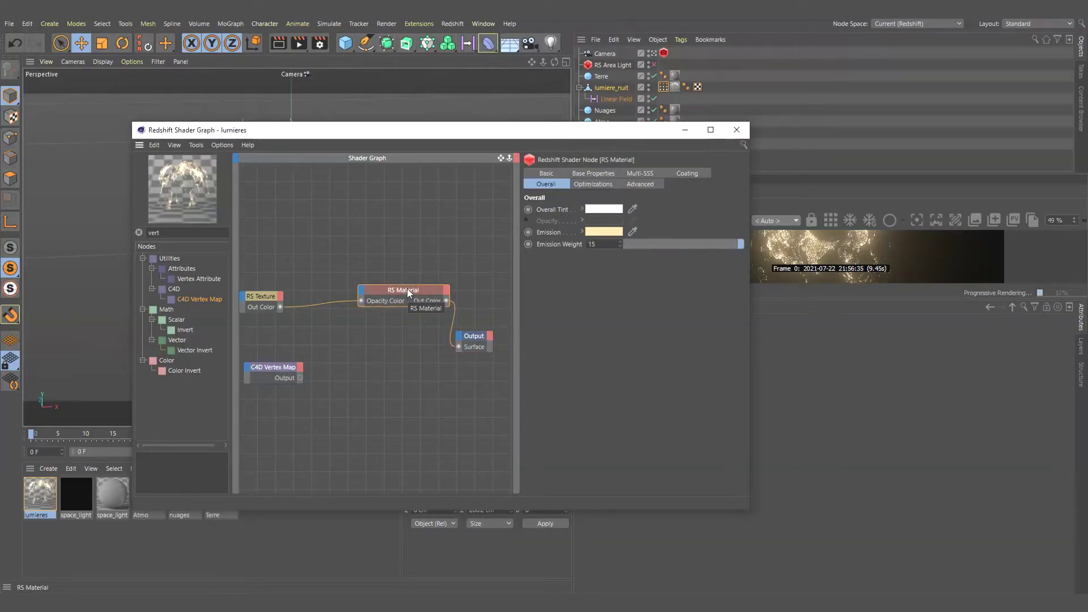
pyautogui.write('mul')
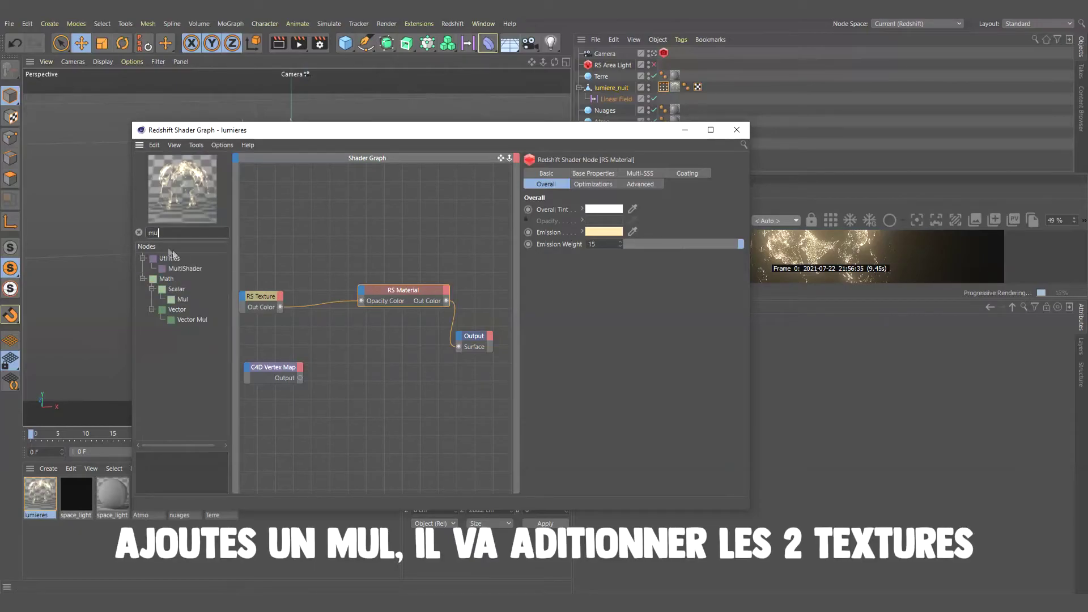
pyautogui.moveTo(179, 299)
pyautogui.mouseDown()
pyautogui.moveTo(365, 365)
pyautogui.moveTo(340, 367)
pyautogui.moveTo(340, 377)
pyautogui.moveTo(361, 301)
pyautogui.mouseUp()
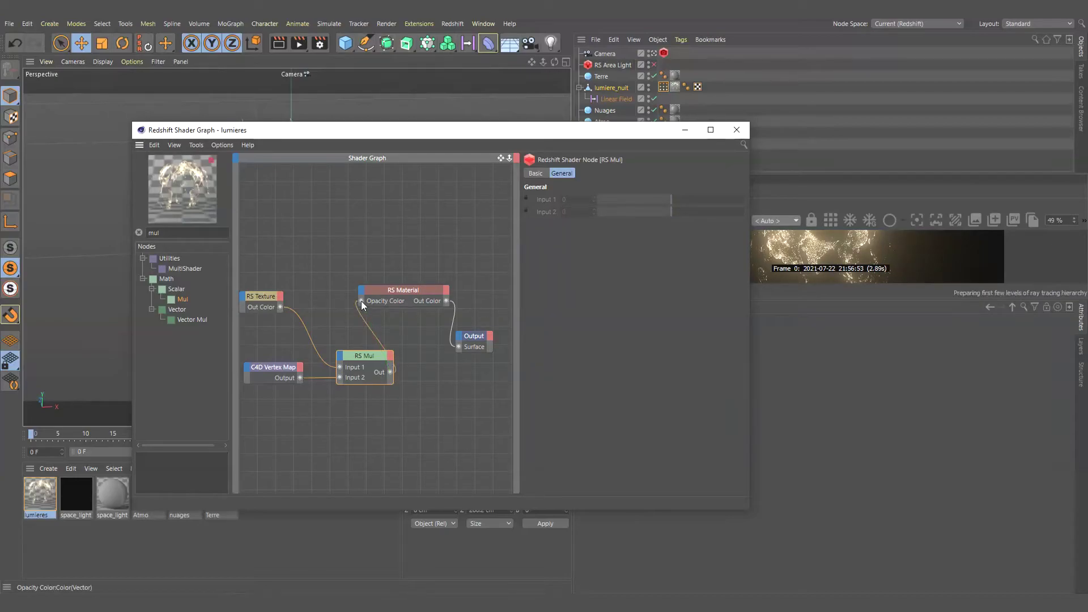
pyautogui.click(686, 135)
pyautogui.moveTo(303, 255)
pyautogui.mouseDown()
pyautogui.moveTo(377, 254)
pyautogui.moveTo(296, 259)
pyautogui.moveTo(444, 226)
pyautogui.mouseUp()
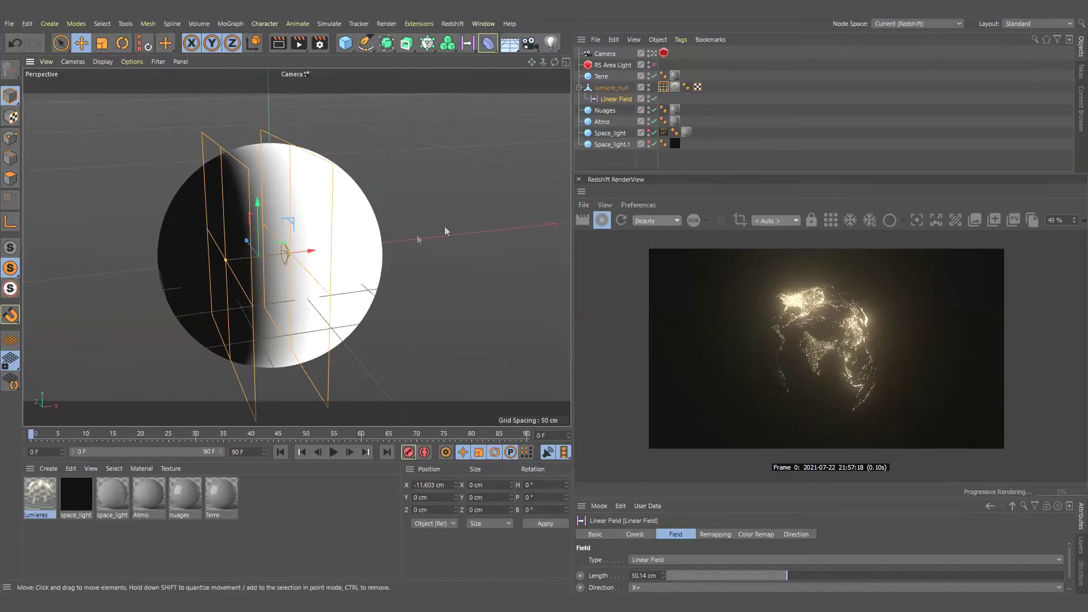
# Turn off viewport solo and re-enable the RS Area Light so the sunlit Earth renders.
pyautogui.click(617, 161)
pyautogui.click(18, 247)
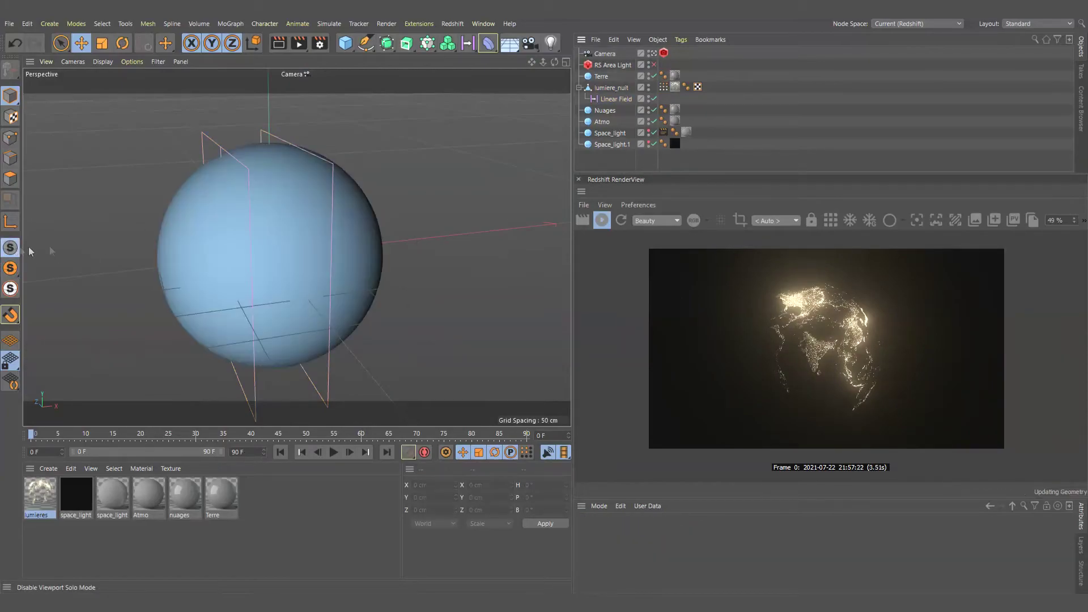
pyautogui.click(653, 64)
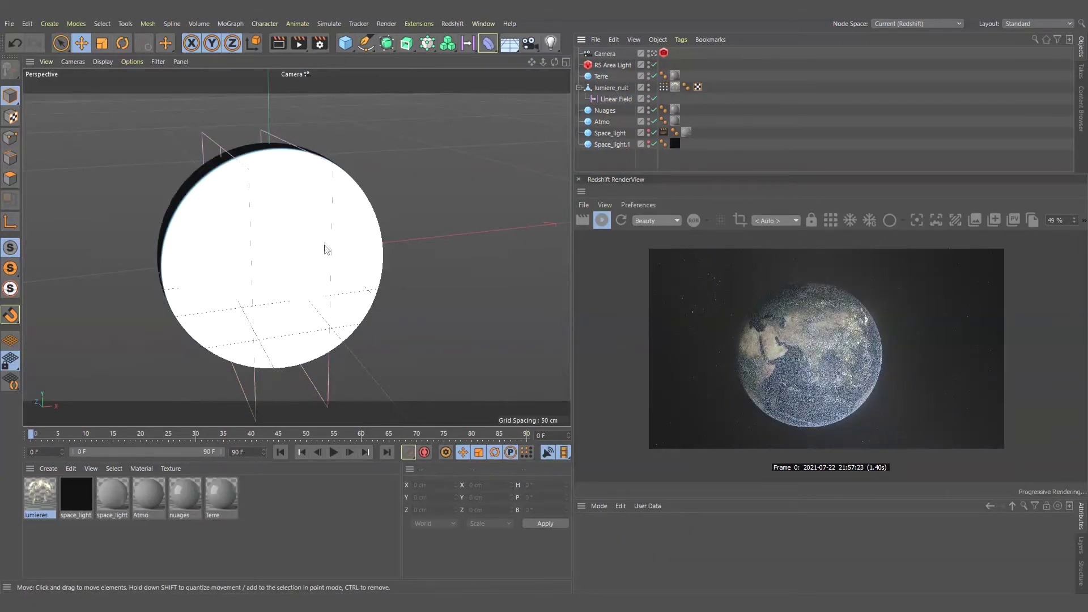
pyautogui.moveTo(323, 245)
pyautogui.keyDown('alt'); pyautogui.mouseDown()
pyautogui.moveTo(255, 280)
pyautogui.moveTo(167, 258)
pyautogui.moveTo(135, 236)
pyautogui.moveTo(316, 219)
pyautogui.moveTo(369, 236)
pyautogui.moveTo(216, 219)
pyautogui.moveTo(219, 203)
pyautogui.mouseUp(); pyautogui.keyUp('alt')
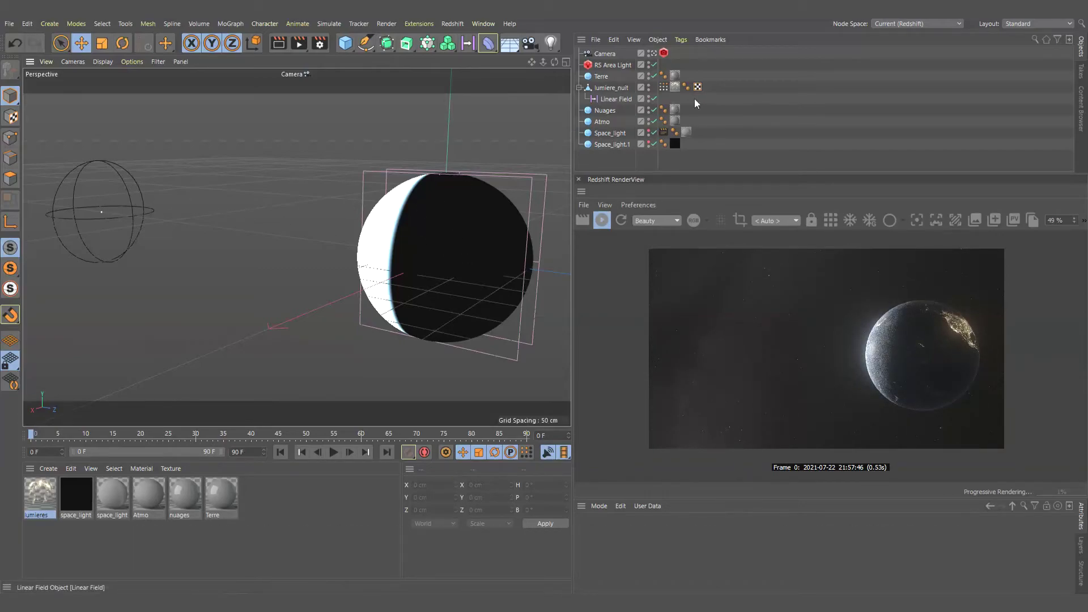
# Create a null named Rotation_soleil at Earth's centre containing the RS Area Light.
pyautogui.click(602, 77)
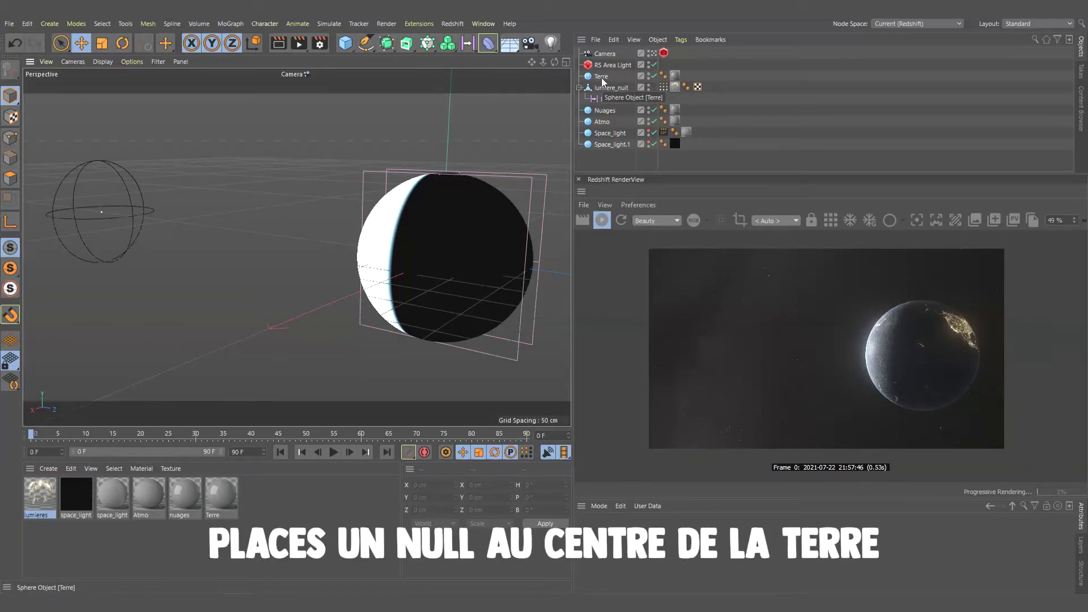
pyautogui.click(355, 54)
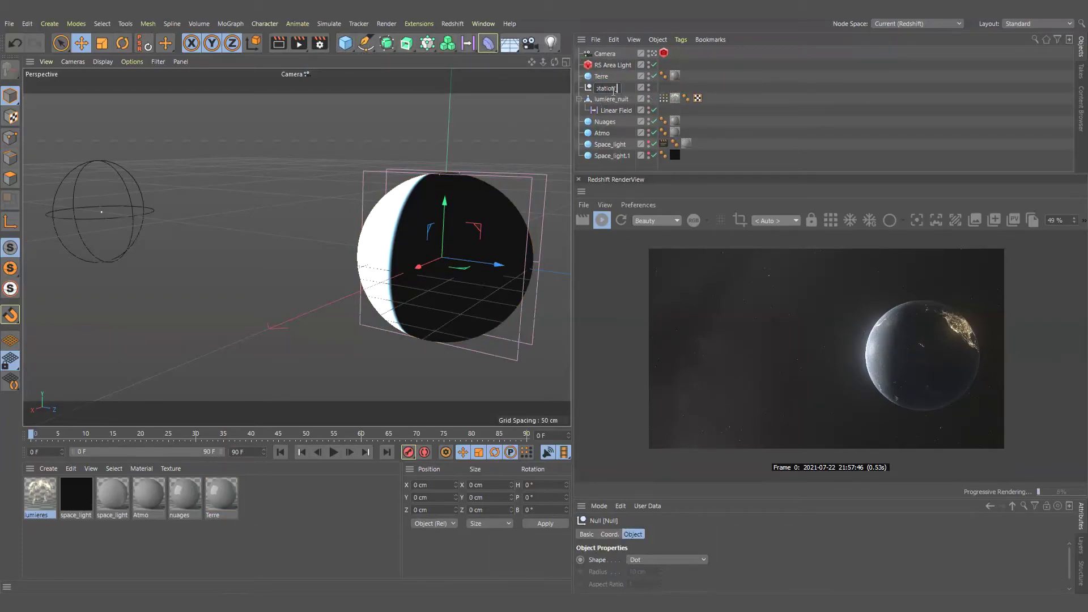
pyautogui.press('Return')
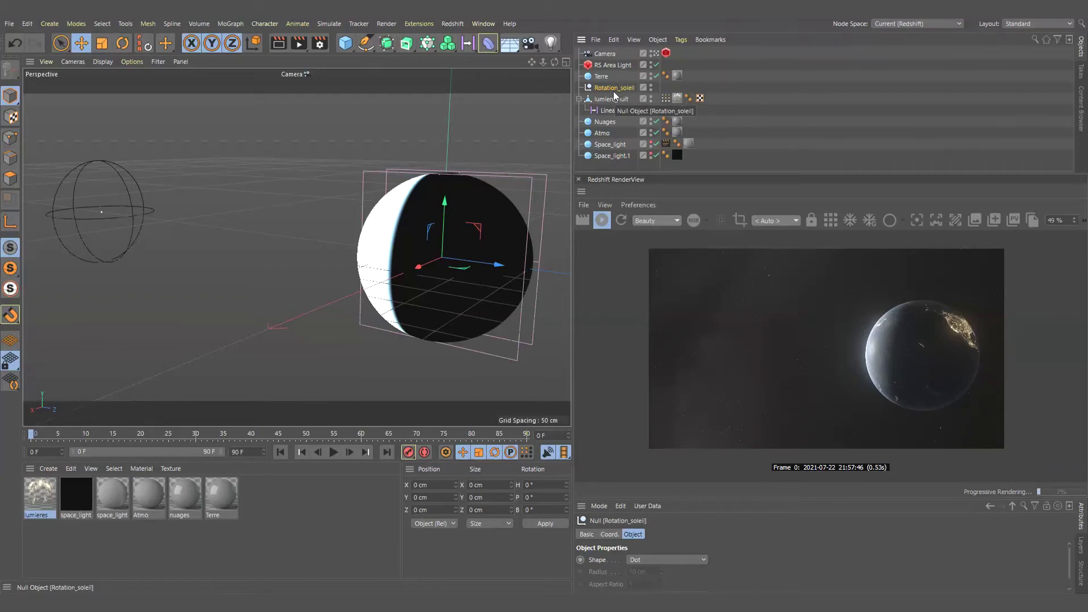
pyautogui.moveTo(610, 66)
pyautogui.mouseDown()
pyautogui.moveTo(609, 88)
pyautogui.moveTo(618, 82)
pyautogui.mouseUp()
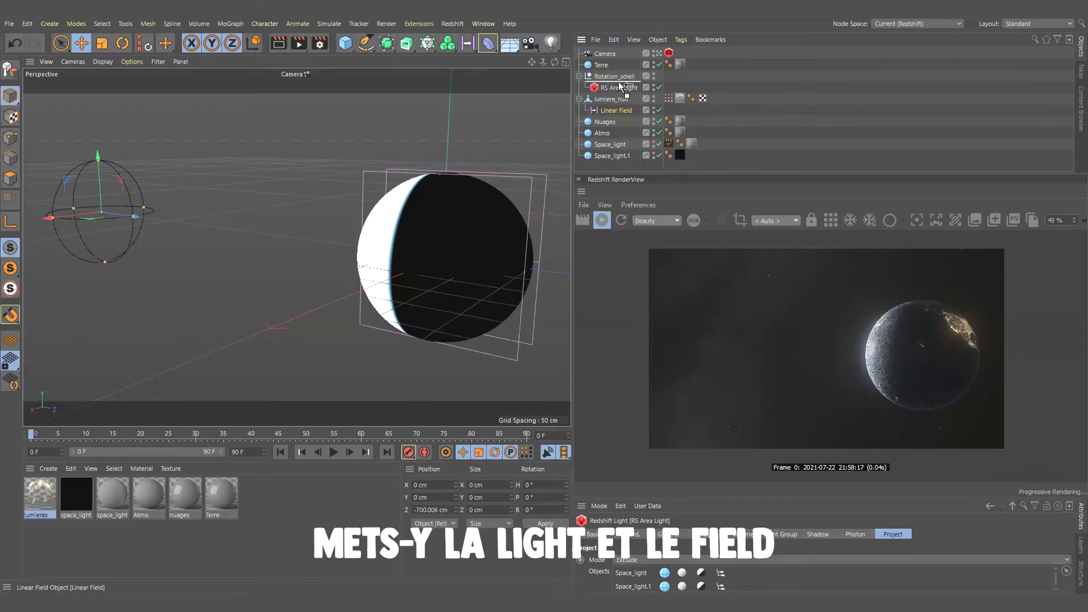
# Add another Null inside Rotation_soleil and parent the Linear Field under it.
pyautogui.click(610, 77)
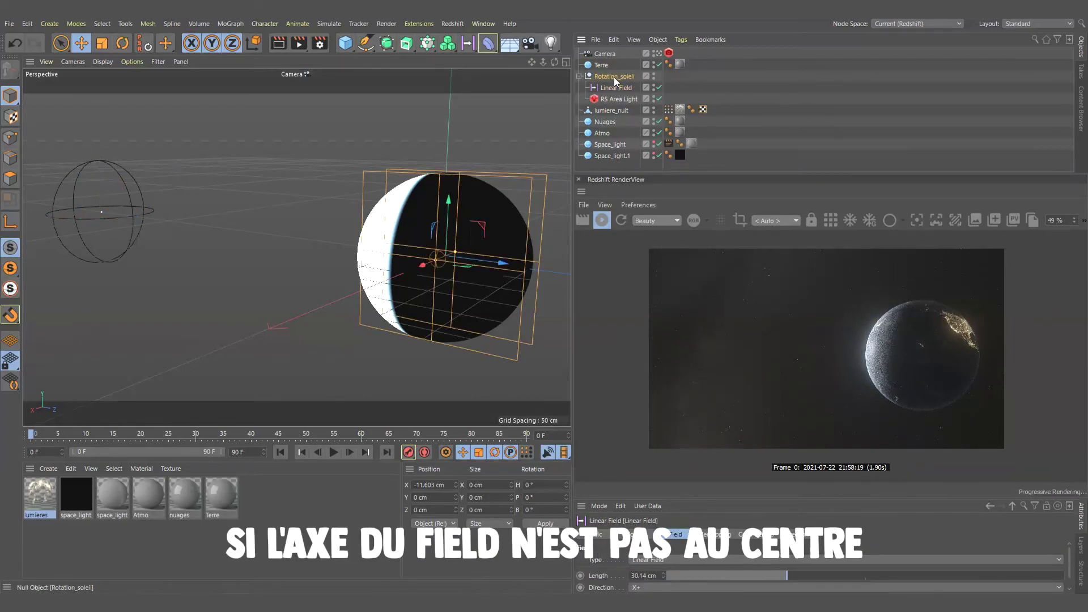
pyautogui.moveTo(345, 43); pyautogui.dragTo(371, 57)
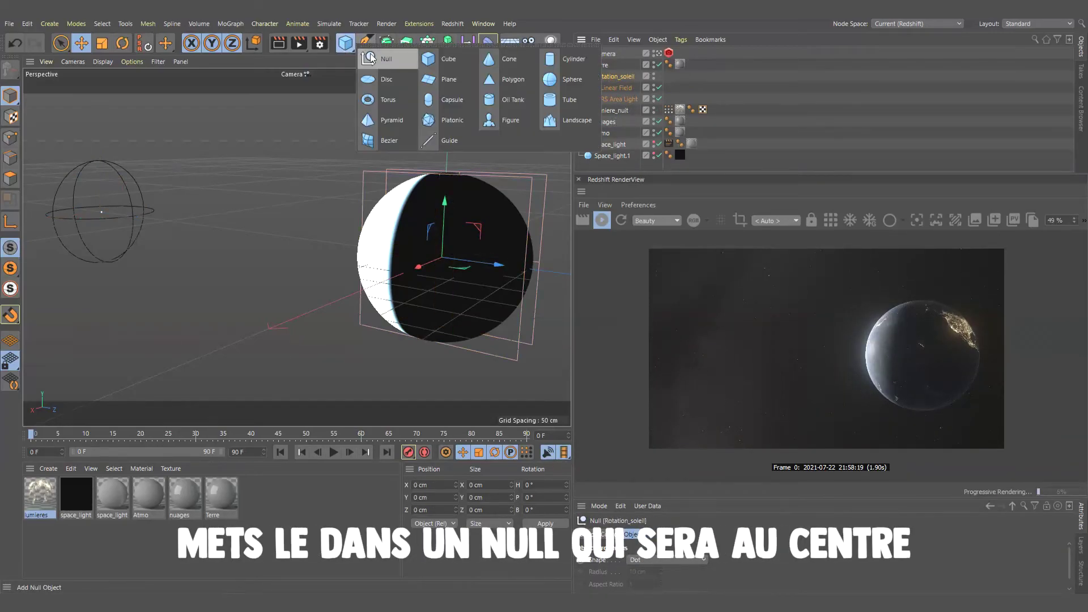
pyautogui.click(372, 57)
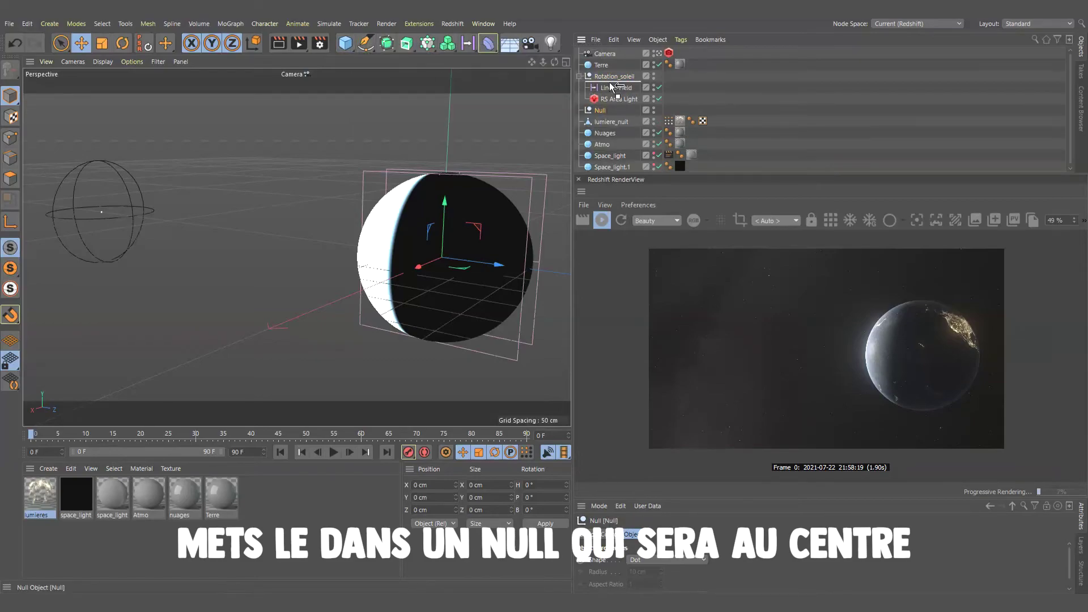
pyautogui.moveTo(607, 100); pyautogui.dragTo(605, 87)
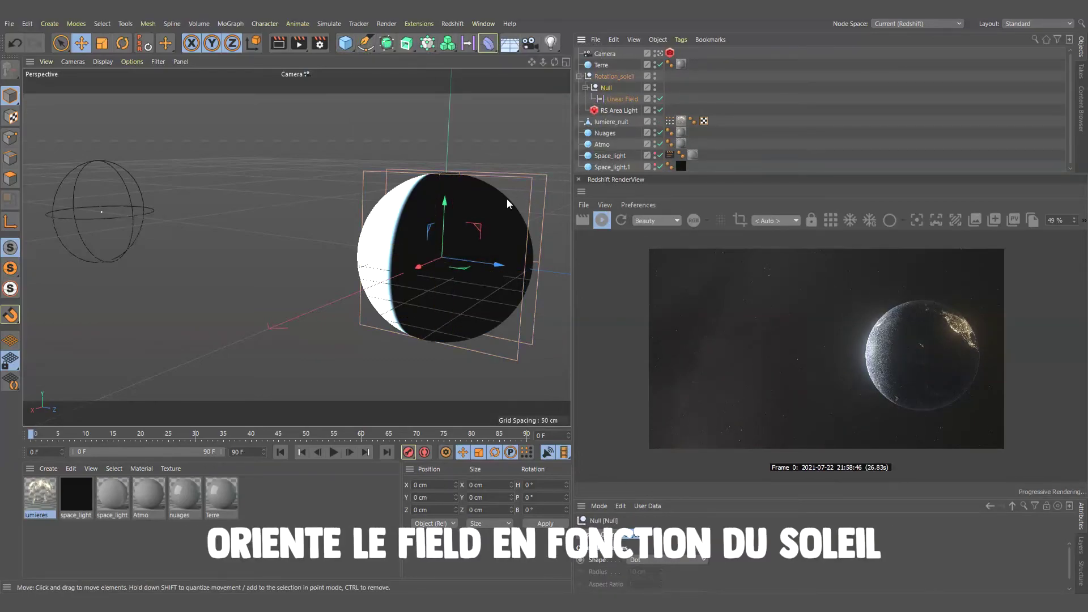
# Rotate the Linear Field's null on heading to align the field with the sun.
pyautogui.press('r')
pyautogui.moveTo(465, 268)
pyautogui.mouseDown()
pyautogui.moveTo(503, 257)
pyautogui.moveTo(494, 243)
pyautogui.mouseUp()
pyautogui.hotkey('ctrl', 'z')
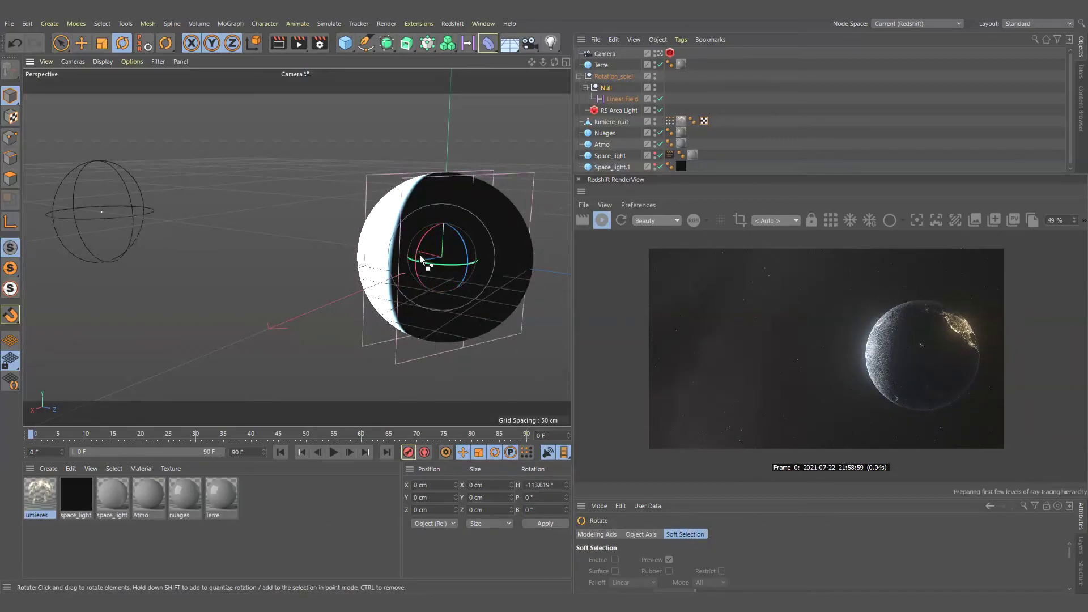
pyautogui.moveTo(421, 251)
pyautogui.mouseDown()
pyautogui.moveTo(343, 258)
pyautogui.moveTo(375, 224)
pyautogui.mouseUp()
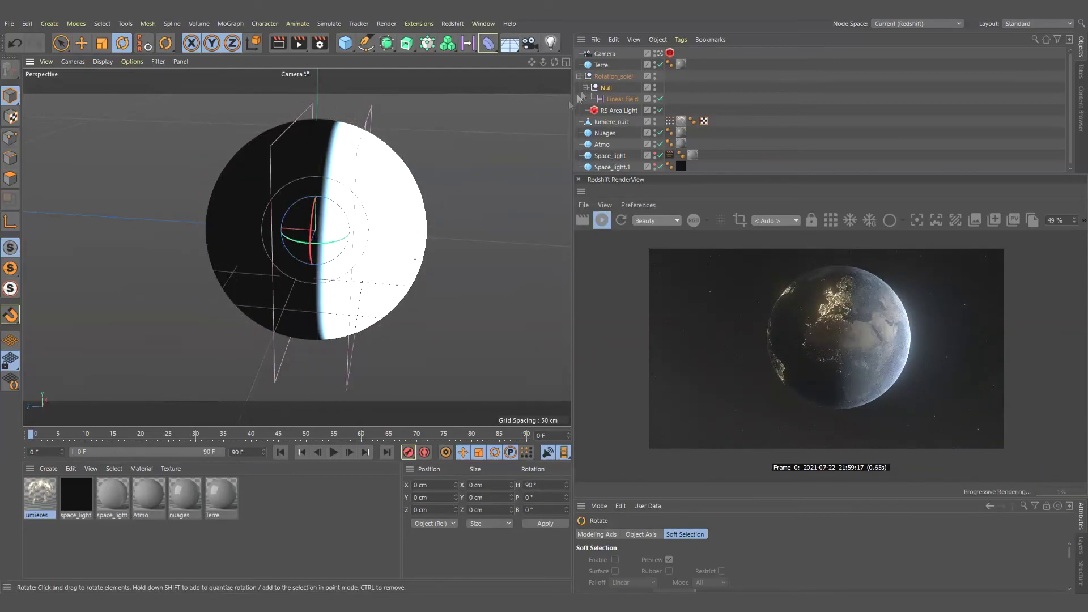
# Rotate Rotation_soleil slightly around Earth, stop the preview render, and check render settings.
pyautogui.click(602, 78)
pyautogui.scroll(-3, 287, 223)
pyautogui.scroll(3, 286, 220)
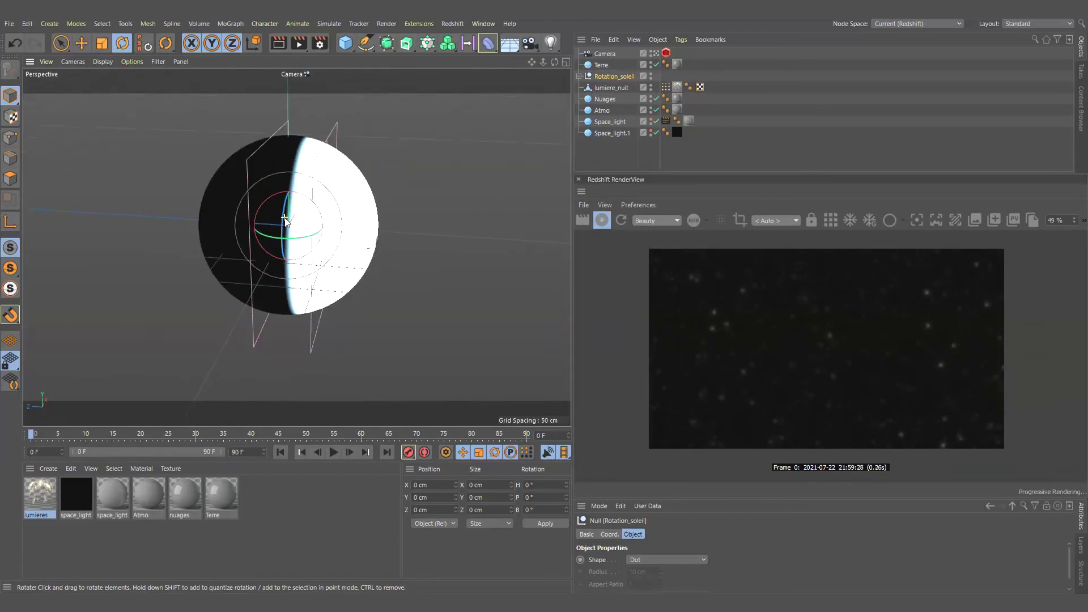
pyautogui.keyDown('alt'); pyautogui.moveTo(285, 220); pyautogui.dragTo(399, 203); pyautogui.keyUp('alt')
pyautogui.moveTo(231, 255)
pyautogui.mouseDown()
pyautogui.moveTo(134, 240)
pyautogui.moveTo(162, 212)
pyautogui.moveTo(264, 222)
pyautogui.moveTo(283, 247)
pyautogui.moveTo(249, 284)
pyautogui.mouseUp()
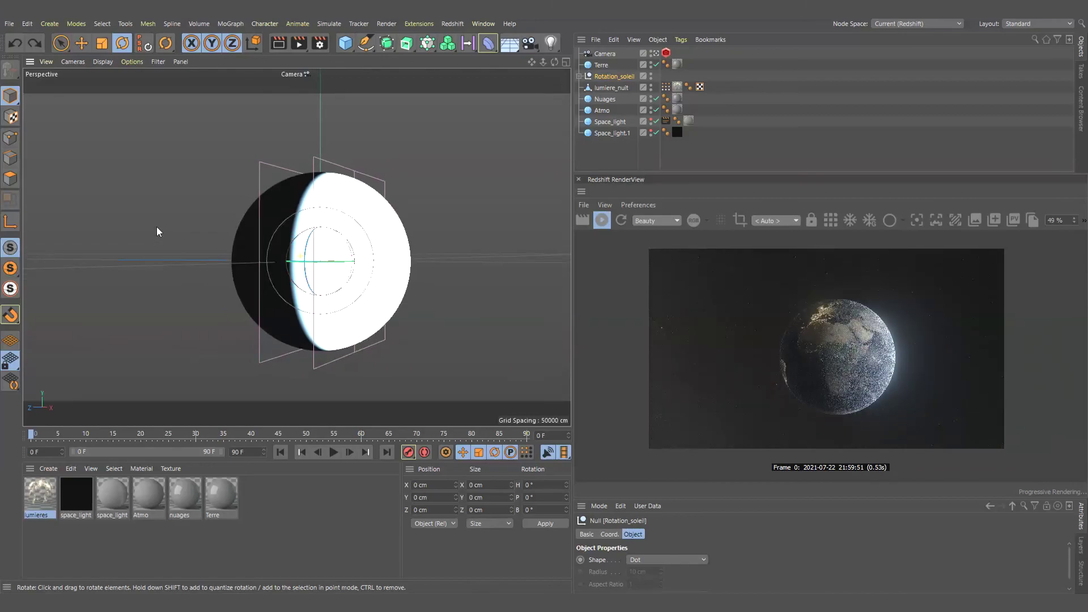
pyautogui.moveTo(158, 231)
pyautogui.keyDown('alt'); pyautogui.mouseDown()
pyautogui.moveTo(417, 267)
pyautogui.moveTo(371, 262)
pyautogui.mouseUp(); pyautogui.keyUp('alt')
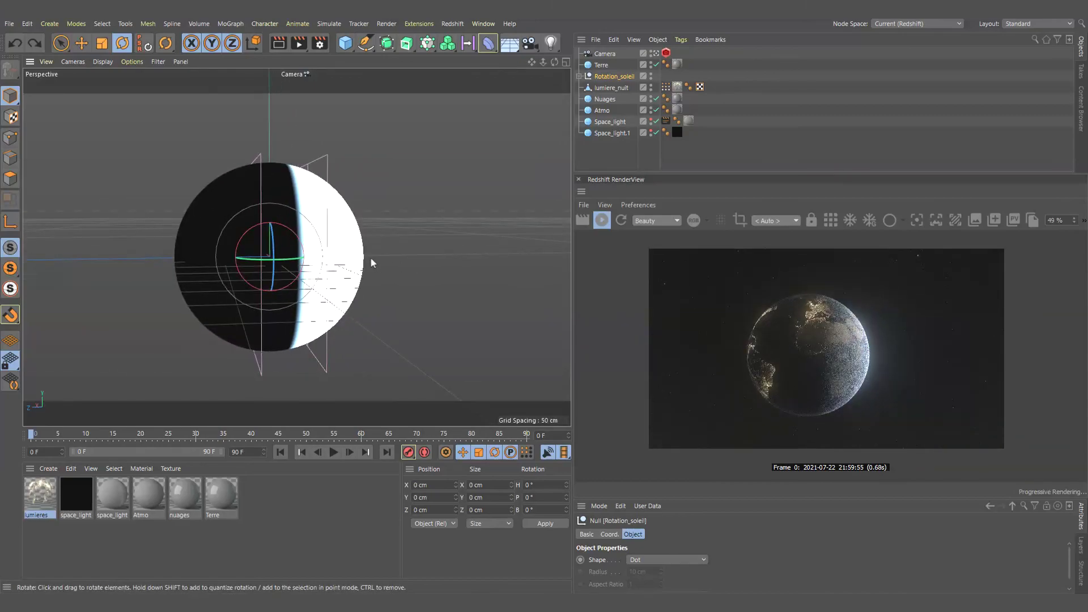
pyautogui.click(599, 223)
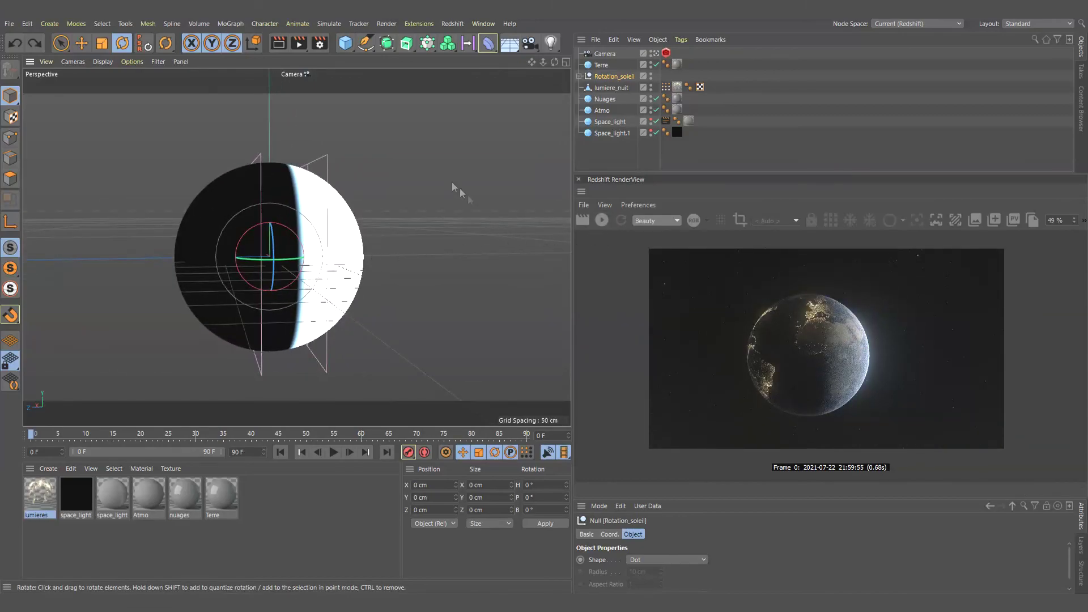
pyautogui.click(319, 44)
pyautogui.click(796, 38)
# Render the final Earth image to the Picture Viewer with Shift+R.
pyautogui.hotkey('shift', 'r')
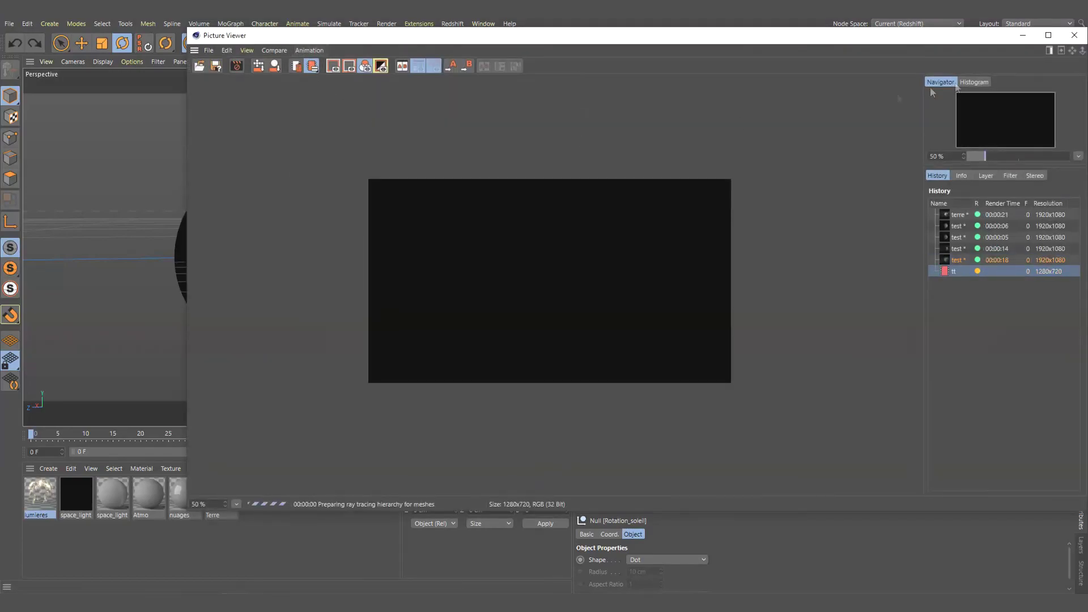